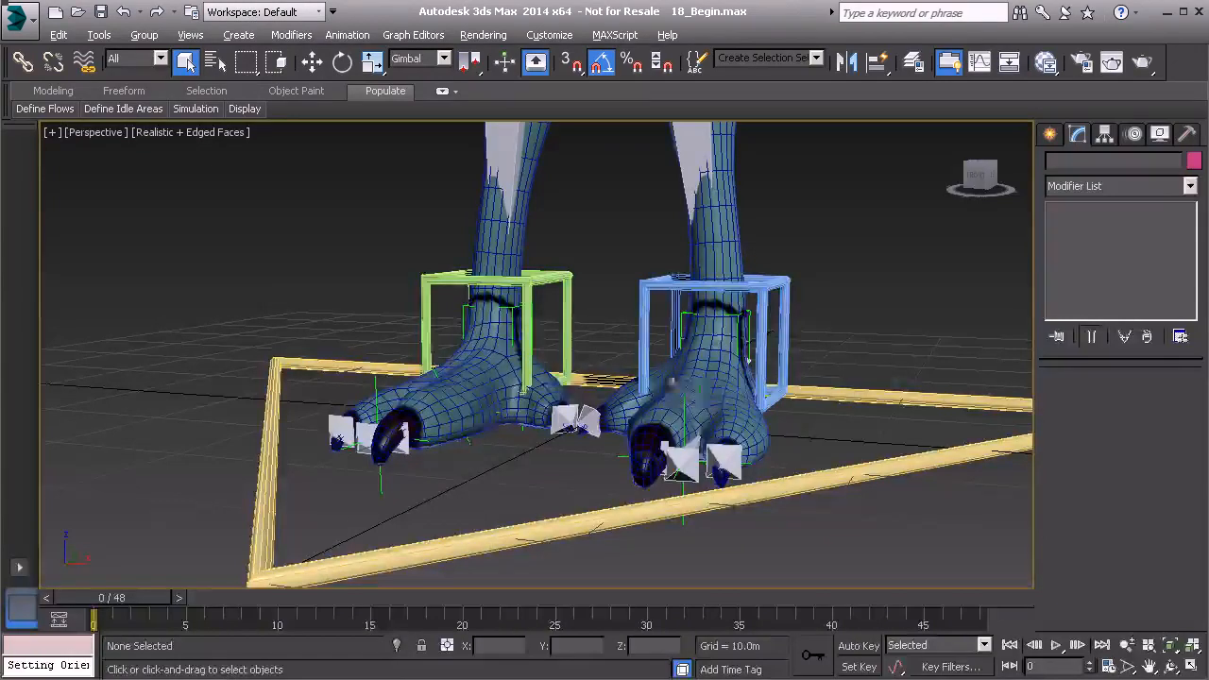
# Select the blue control box around the character's left foot and add an Attribute Holder modifier to it
pyautogui.keyDown('alt'); pyautogui.moveTo(652, 310); pyautogui.dragTo(699, 386, button='middle'); pyautogui.keyUp('alt')
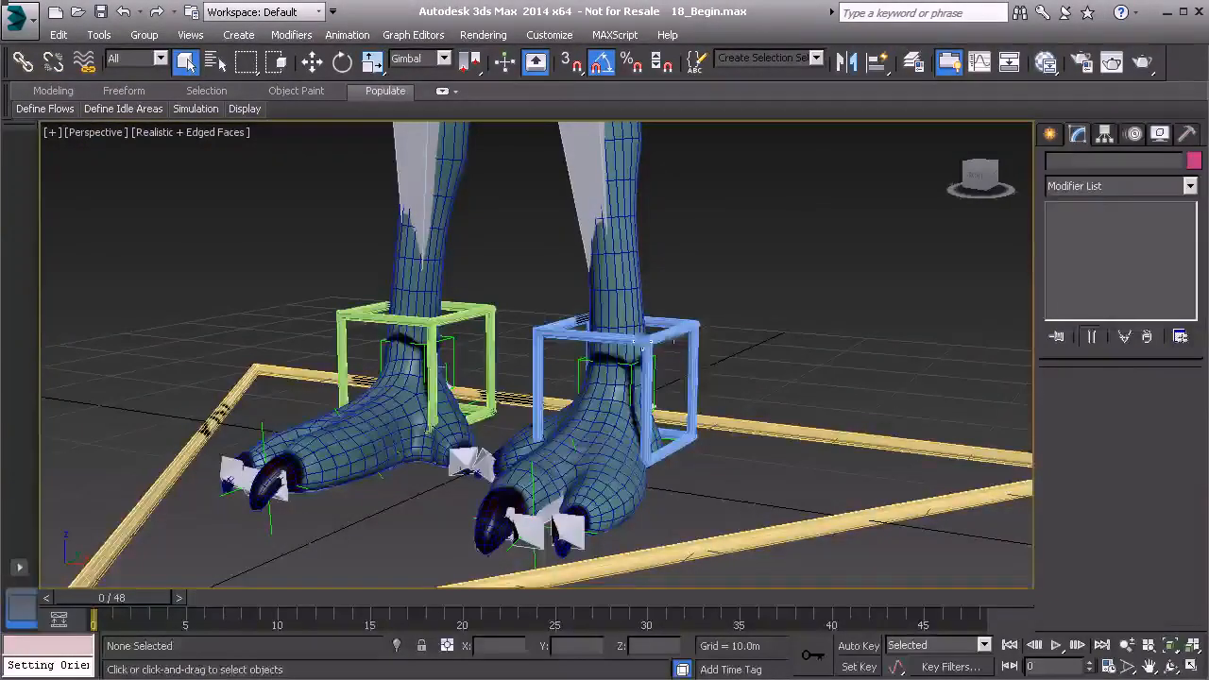
pyautogui.click(652, 373)
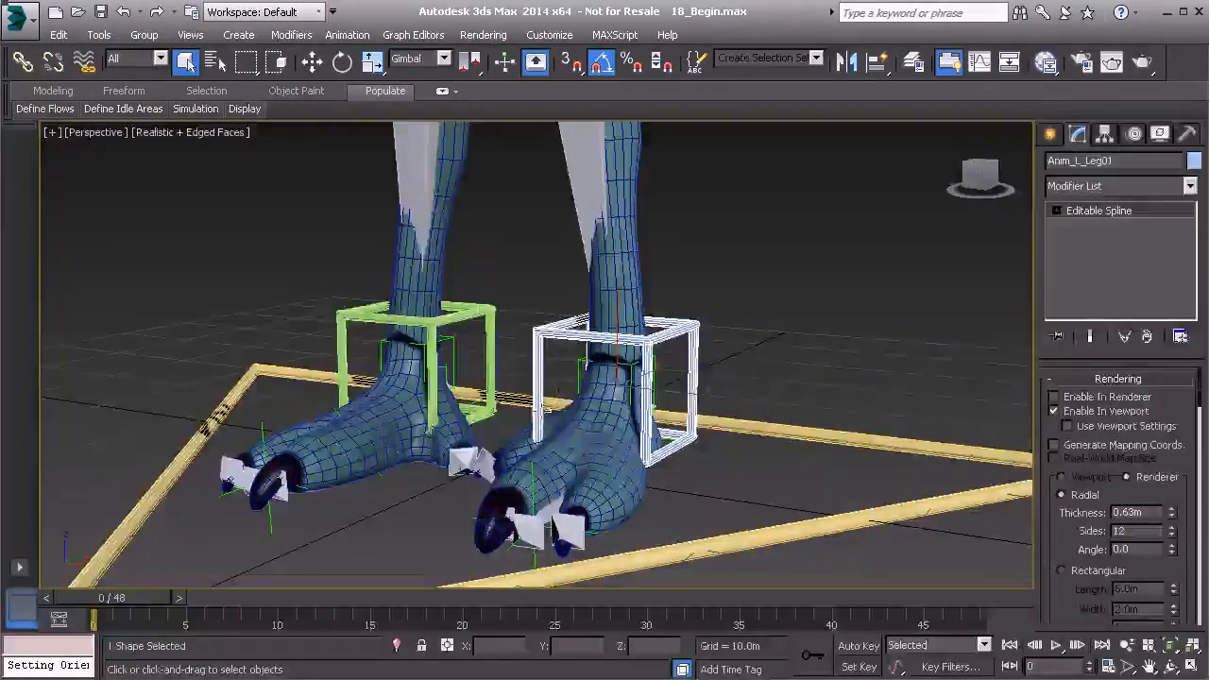
pyautogui.moveTo(575, 407); pyautogui.dragTo(564, 379, button='middle')
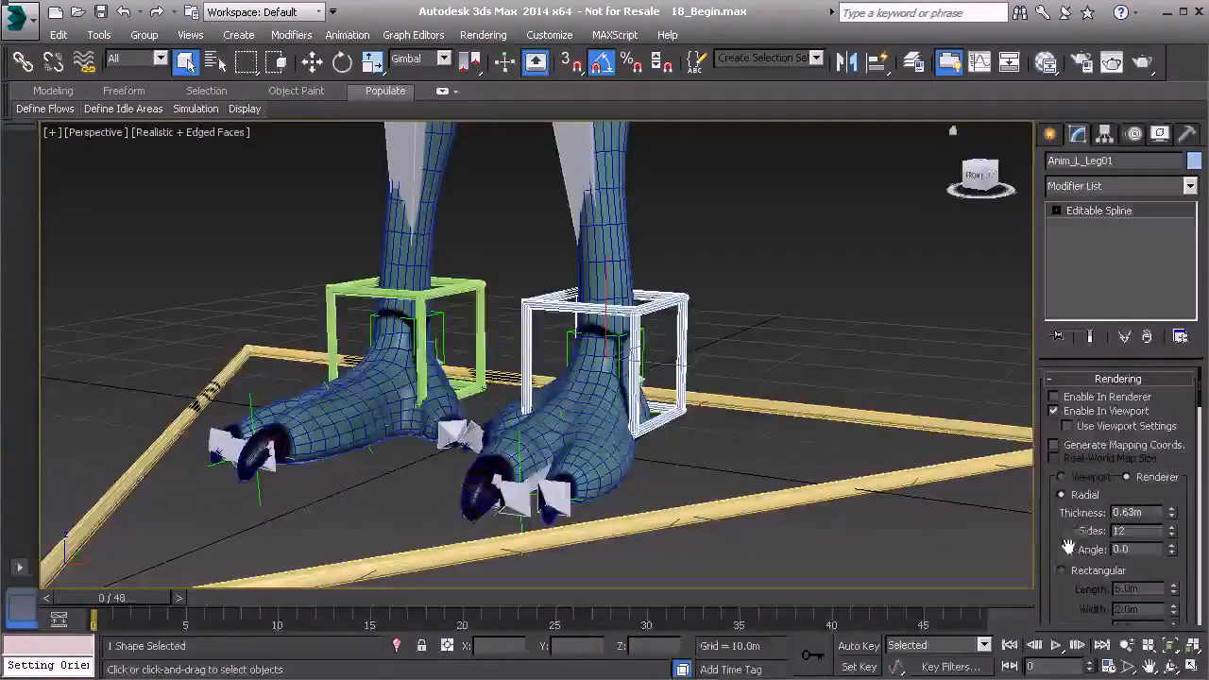
pyautogui.moveTo(1063, 618); pyautogui.dragTo(1073, 467)
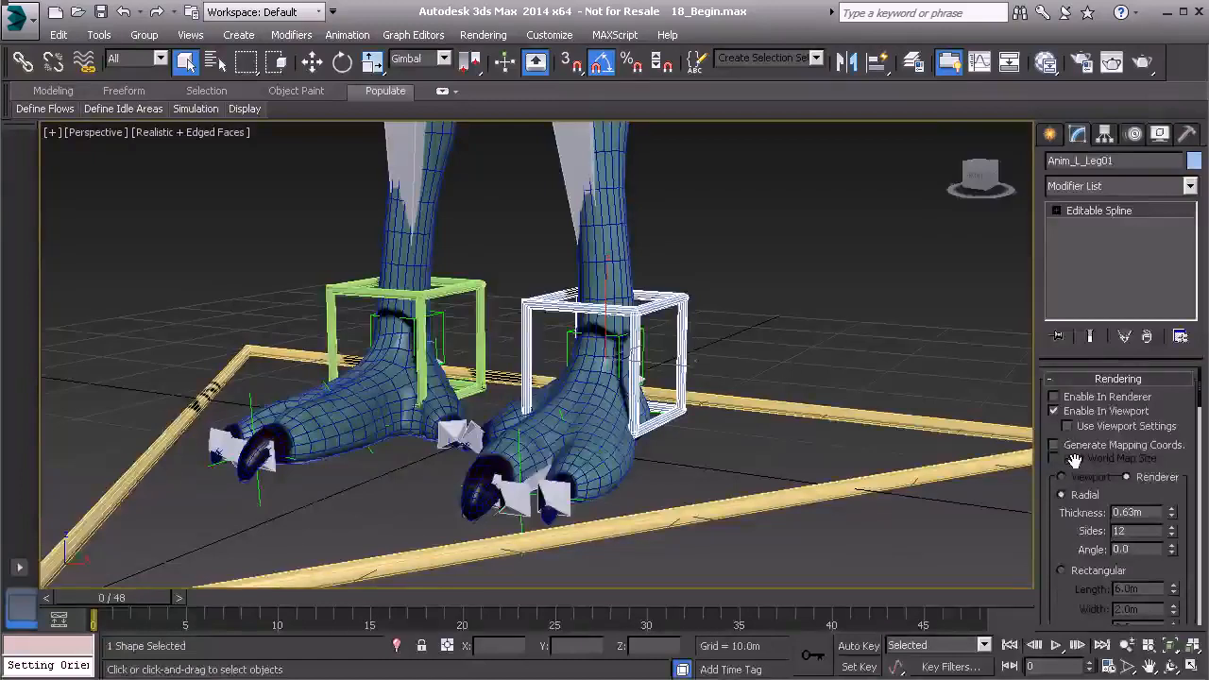
pyautogui.click(1095, 186)
pyautogui.press('a')
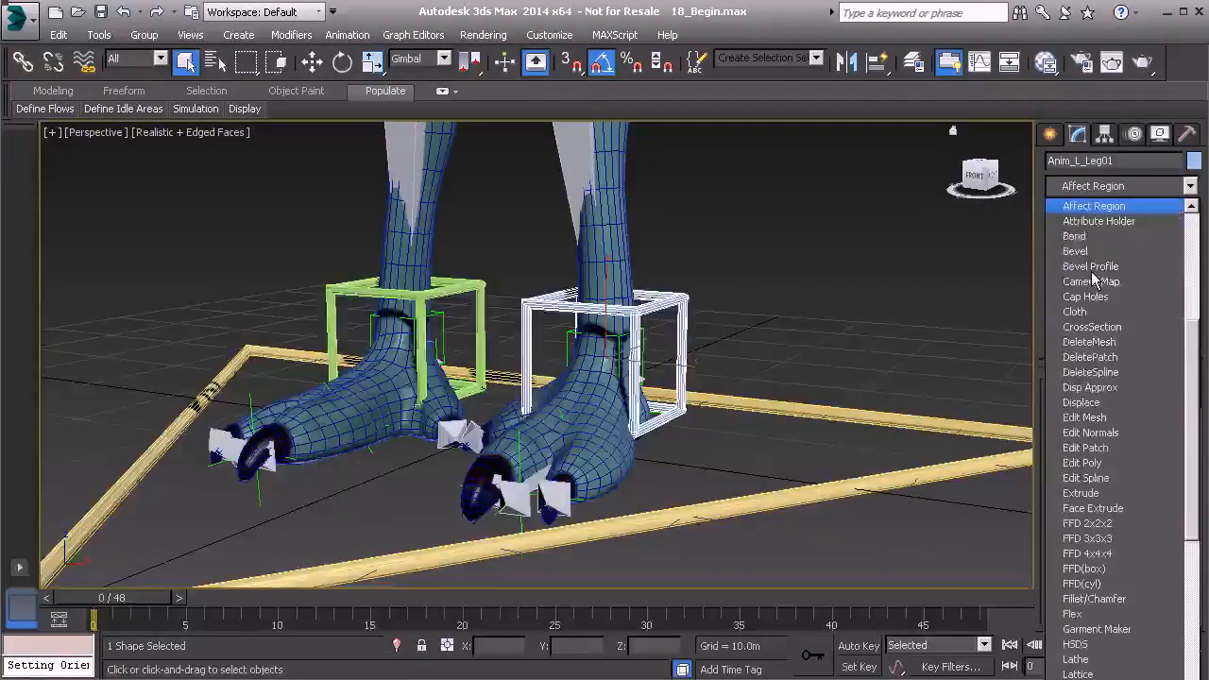
pyautogui.click(1110, 222)
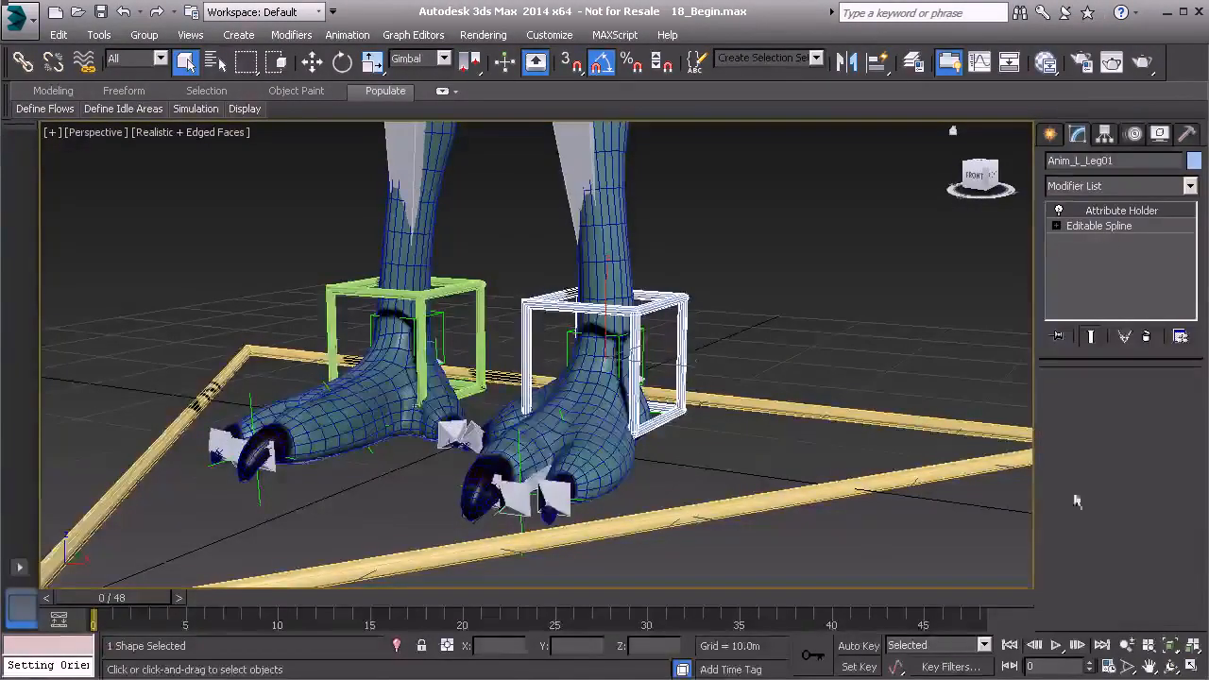
# Rename the Attribute Holder modifier to ExtraControls
pyautogui.rightClick(1128, 211)
pyautogui.click(1133, 215)
pyautogui.press('Return')
pyautogui.write('ExtraControls')
pyautogui.press('Return')
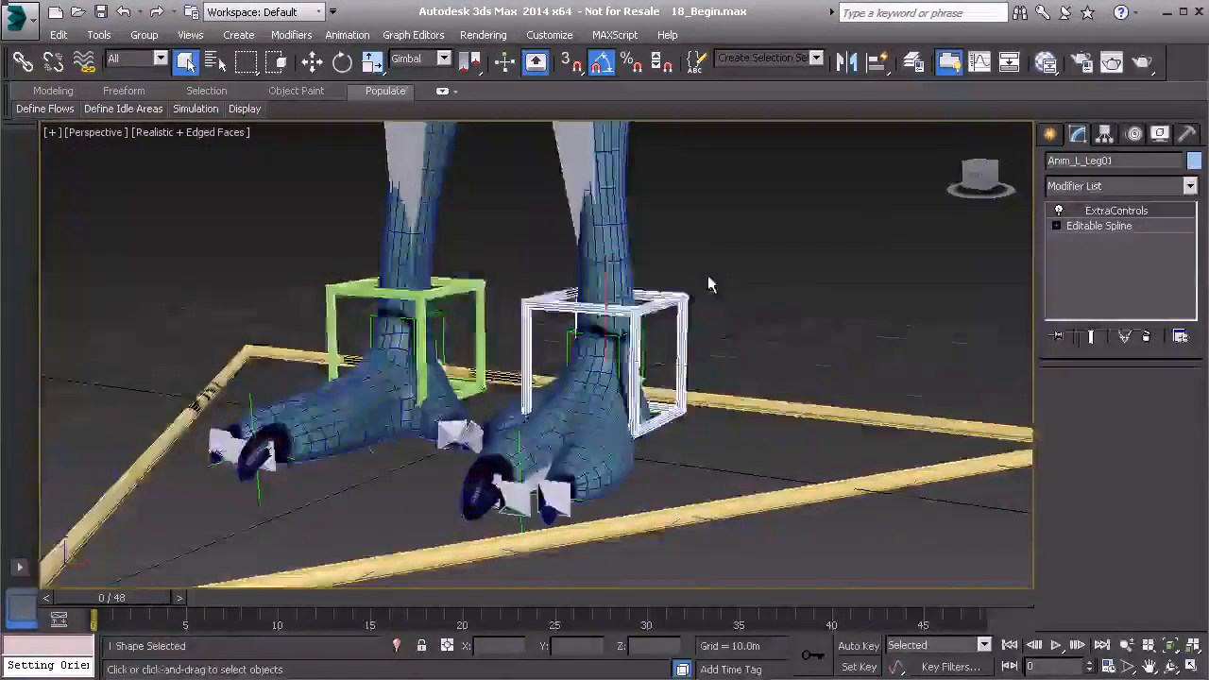
# Open the Parameter Editor for the blue foot control and define a Spinner parameter named FootRoll
pyautogui.moveTo(698, 279); pyautogui.dragTo(715, 276, button='middle')
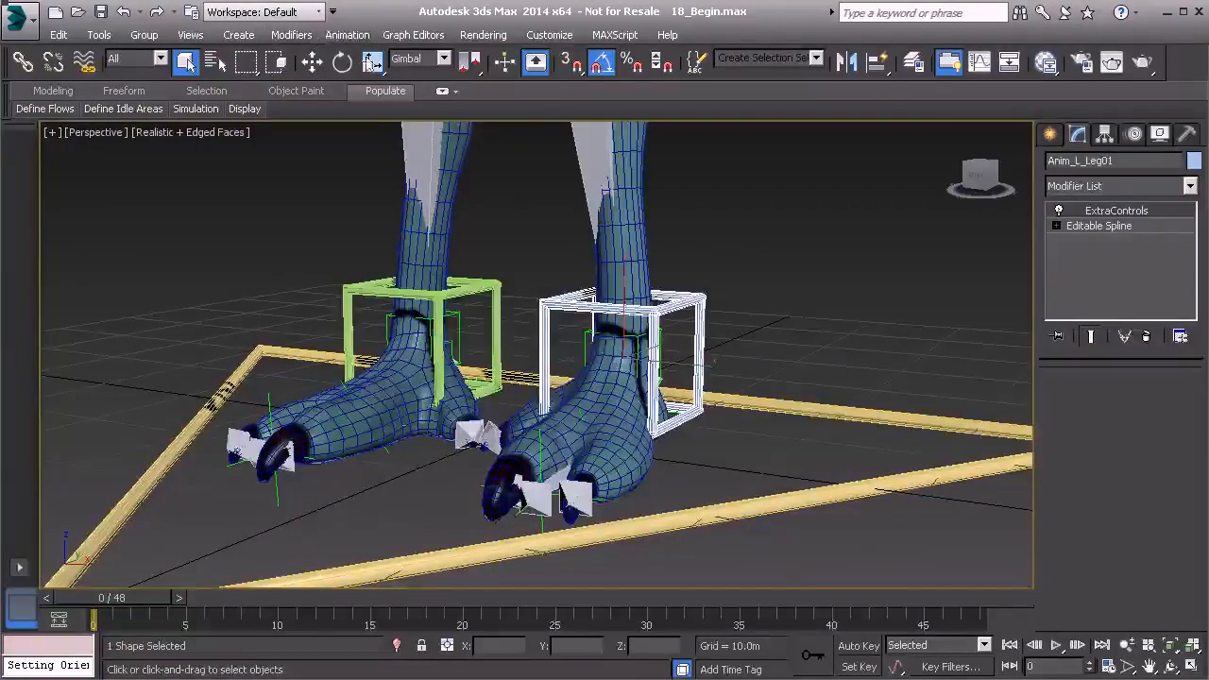
pyautogui.click(346, 35)
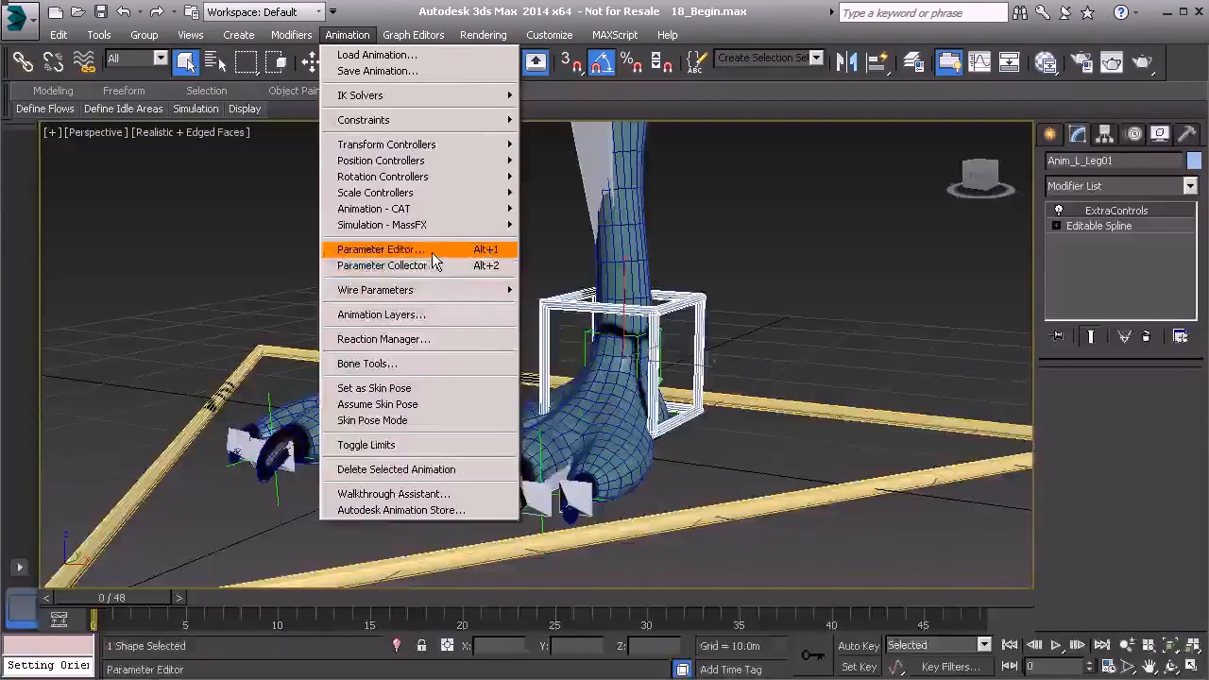
pyautogui.click(487, 253)
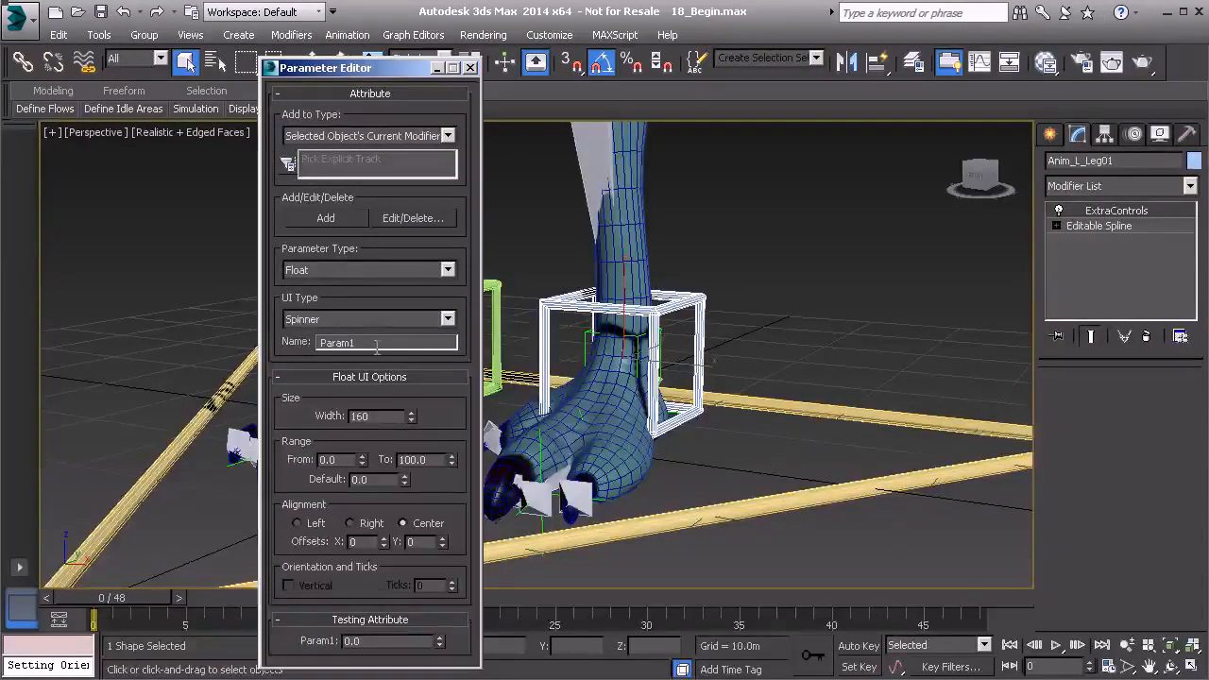
pyautogui.click(329, 318)
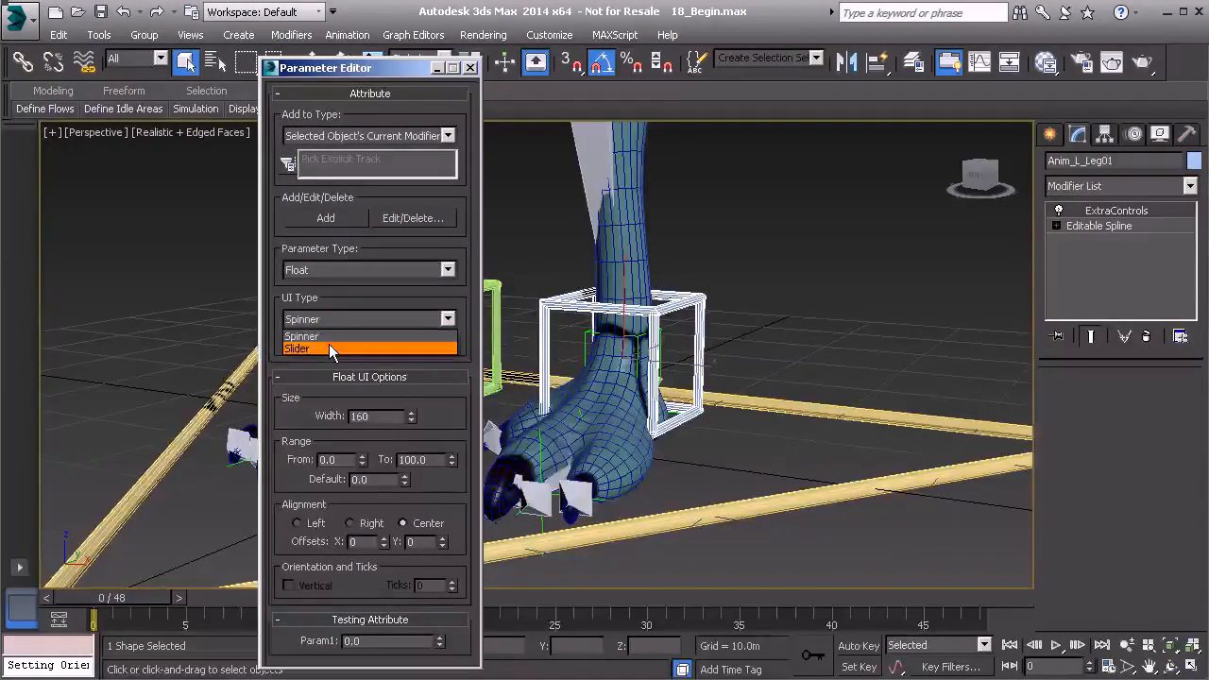
pyautogui.click(332, 335)
pyautogui.doubleClick(362, 342)
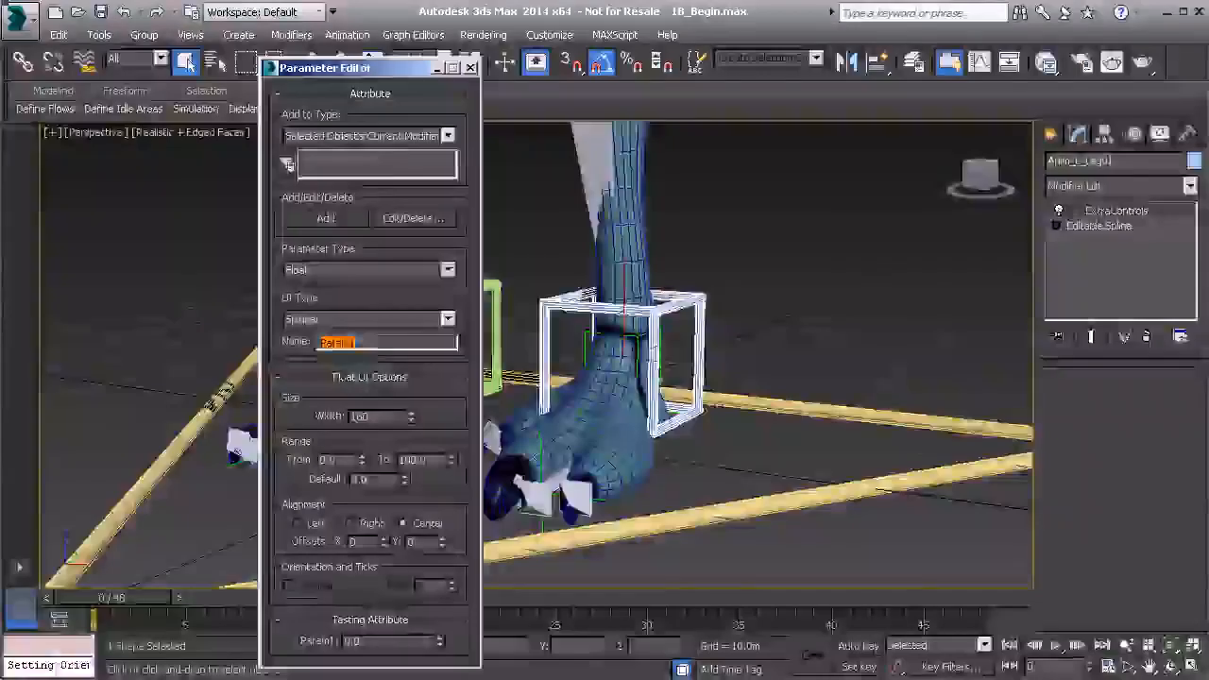
pyautogui.write('FootRoll')
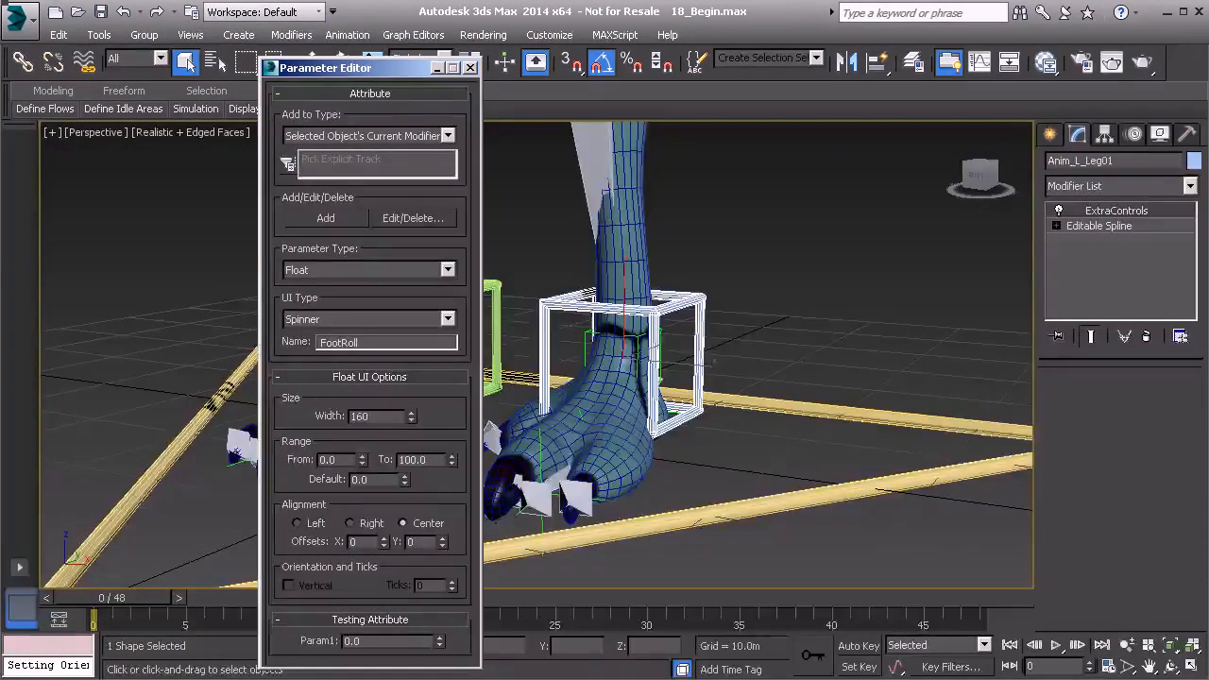
pyautogui.press('Return')
# Set the FootRoll range from -10 to 10, add the parameter to the ExtraControls modifier and close the Parameter Editor
pyautogui.click(336, 462)
pyautogui.write('-10')
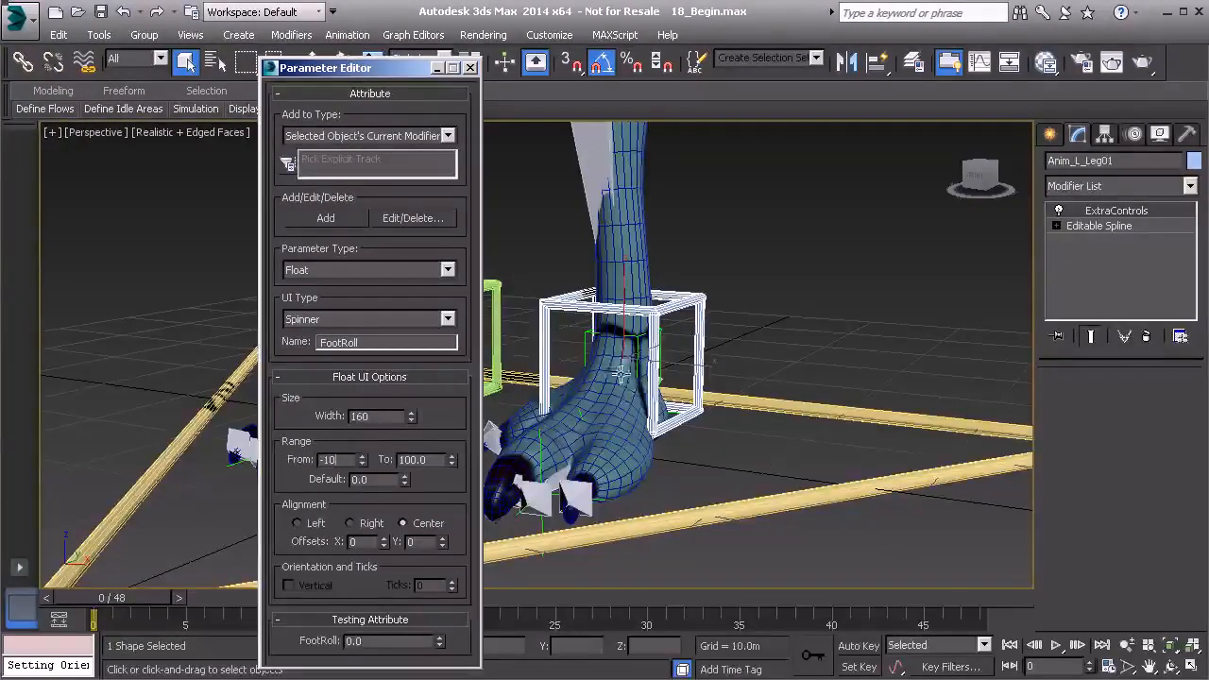
pyautogui.doubleClick(416, 459)
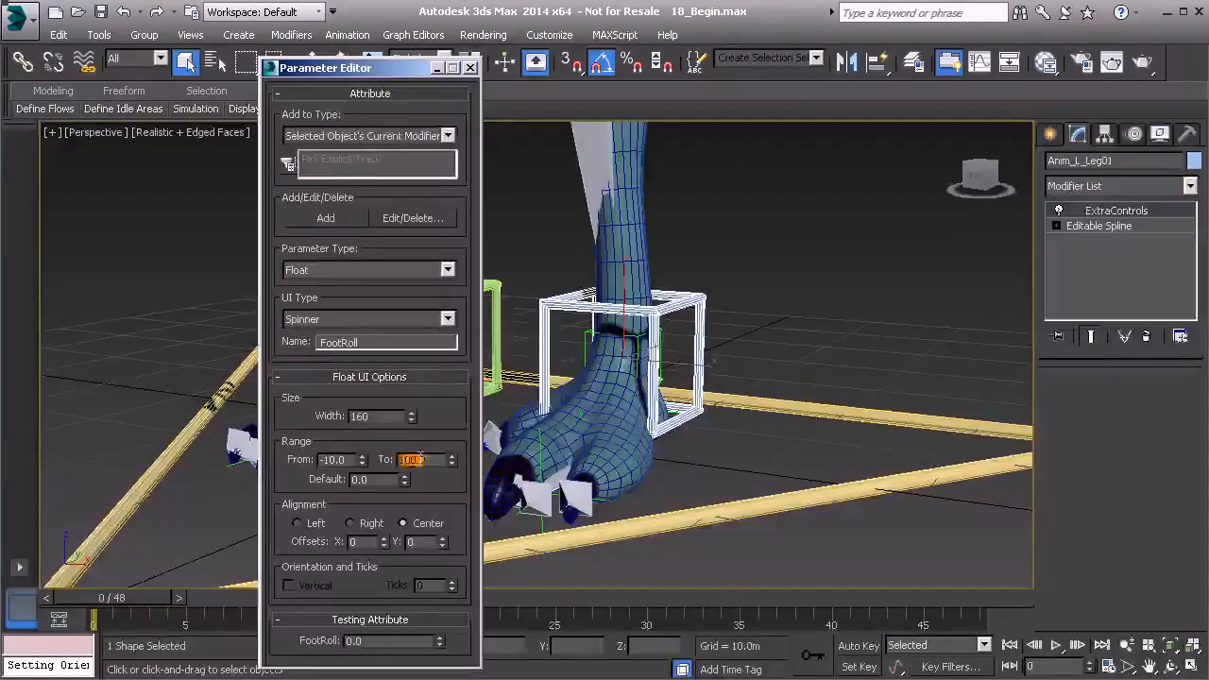
pyautogui.write('10')
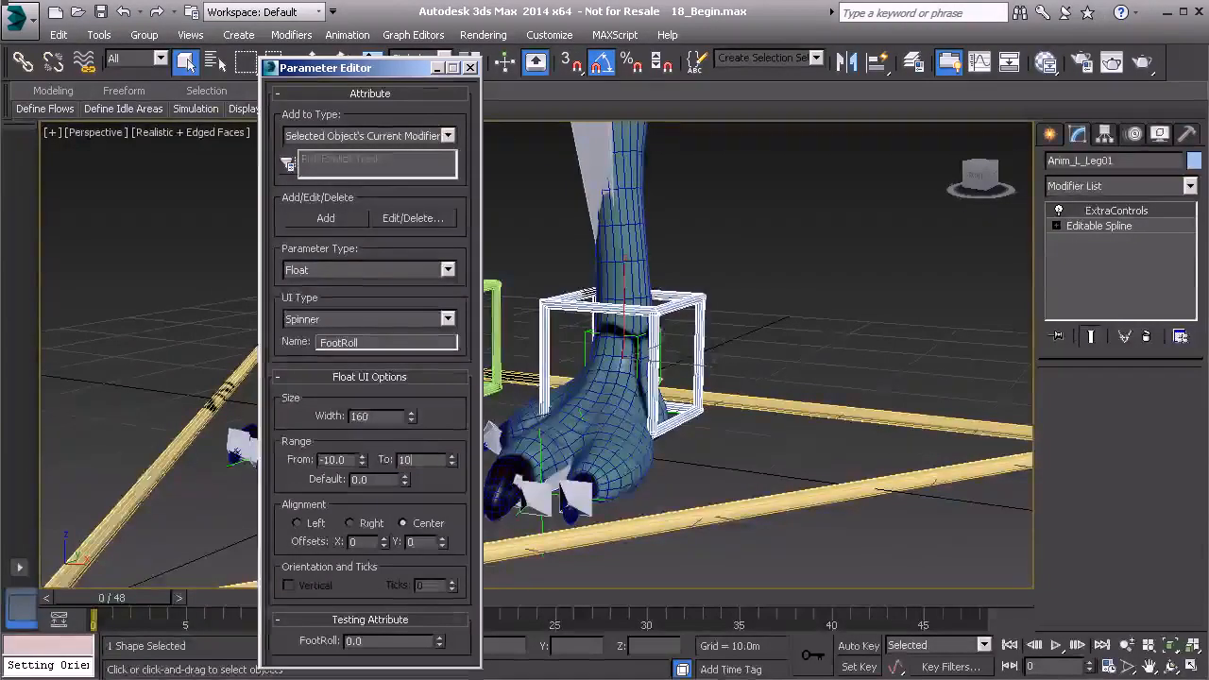
pyautogui.press('Return')
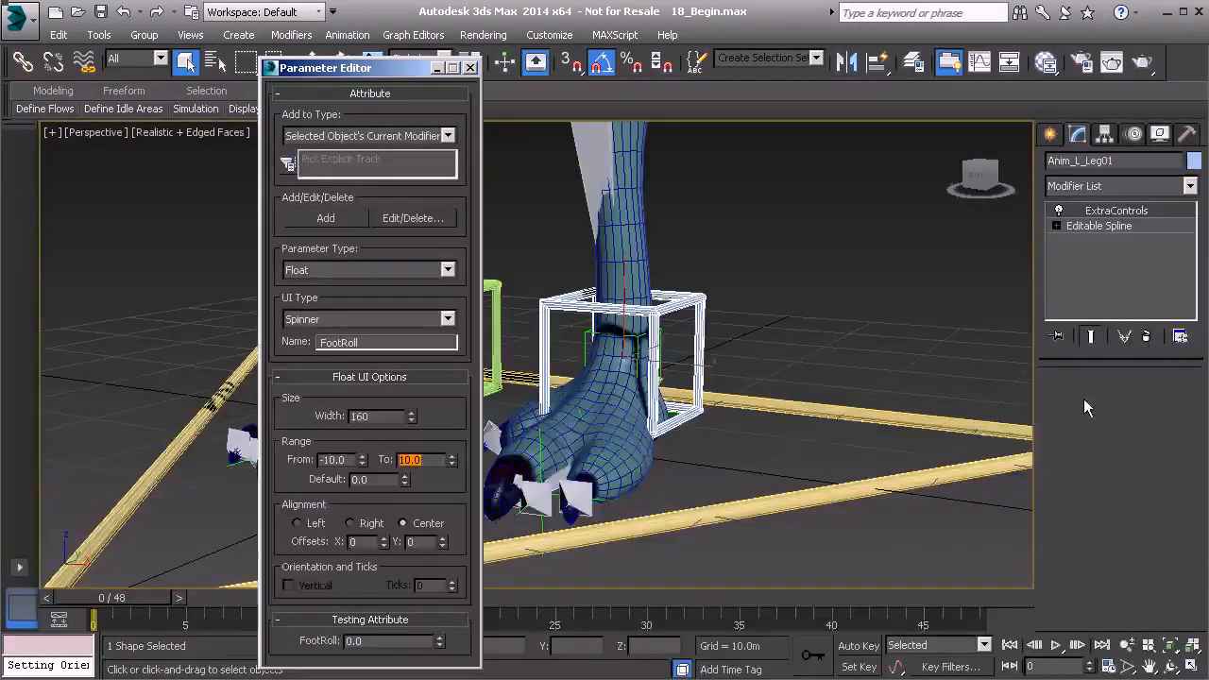
pyautogui.click(324, 218)
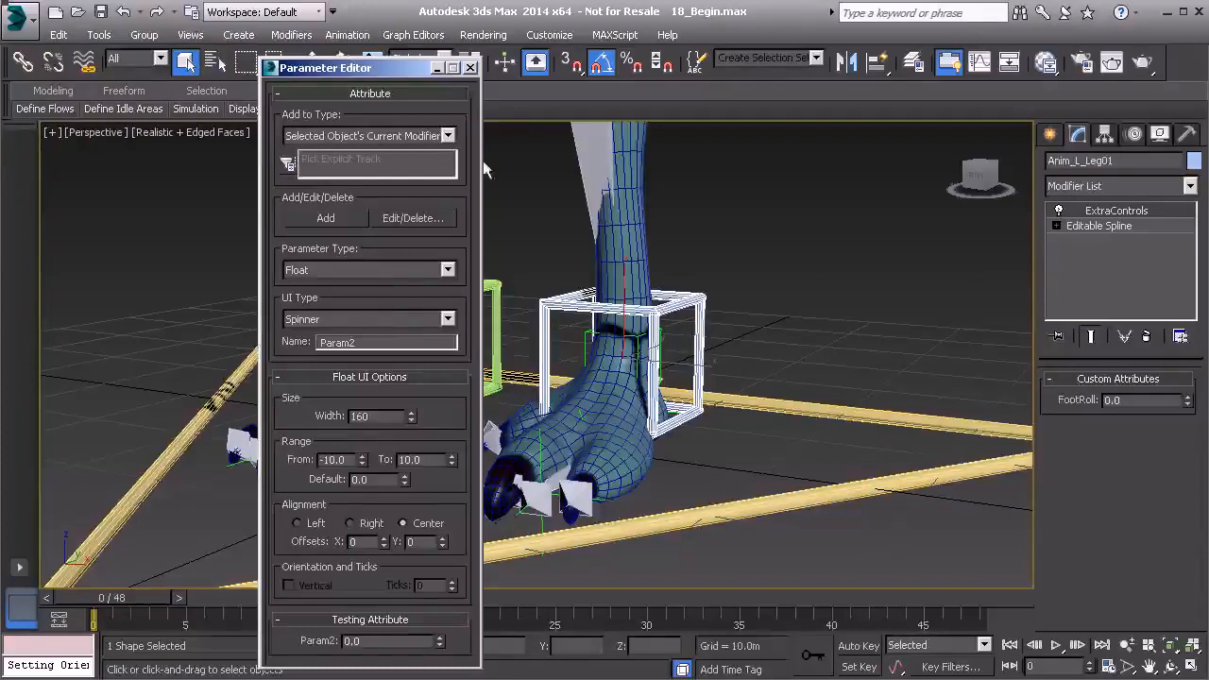
pyautogui.click(470, 68)
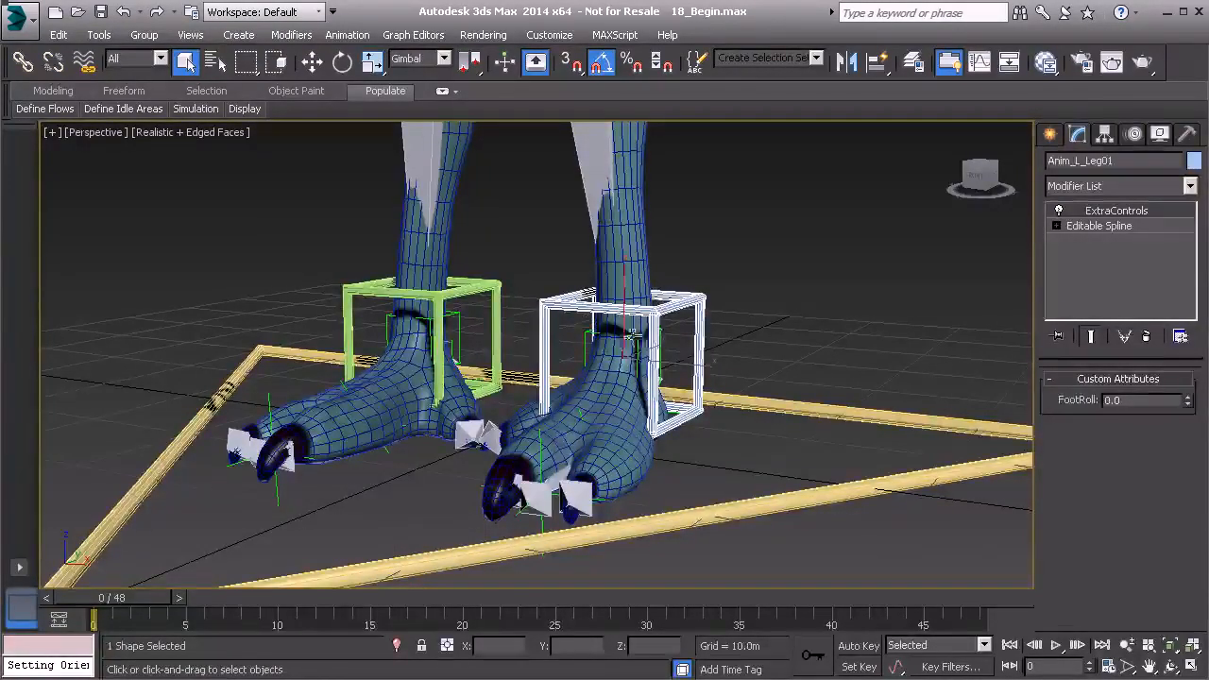
# Reopen the Parameter Editor for the blue foot control and review the FootRoll spinner's editable range and settings
pyautogui.click(771, 318)
pyautogui.click(654, 296)
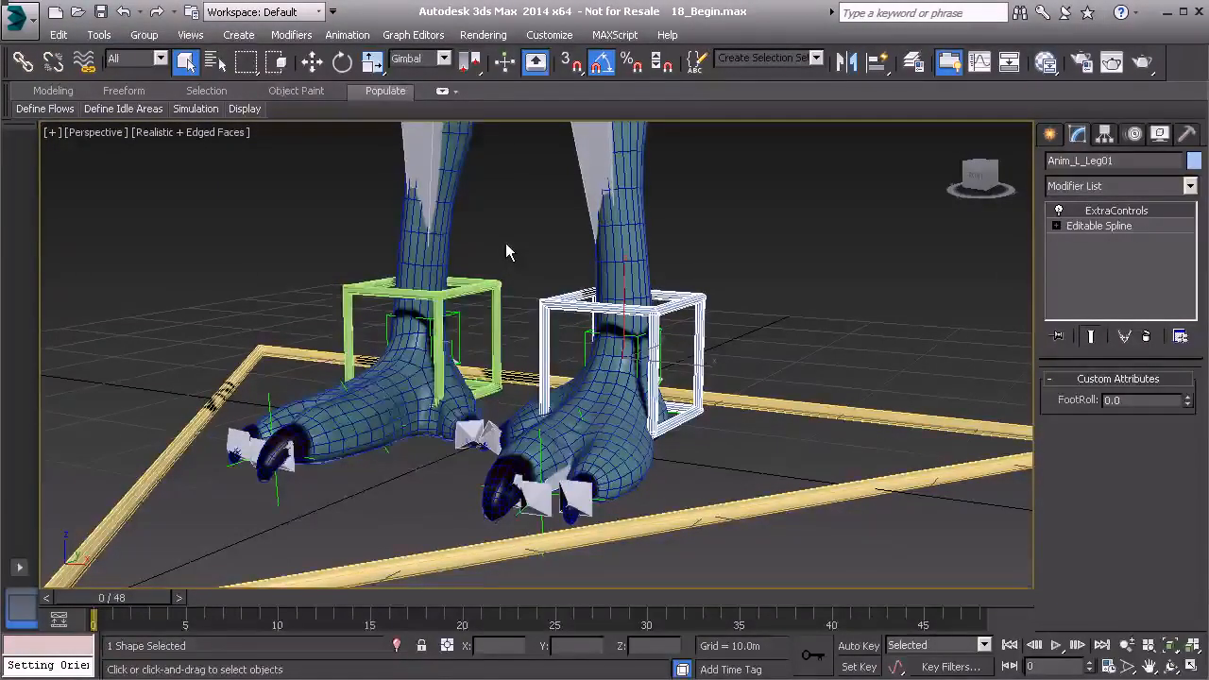
pyautogui.hotkey('alt', '1')
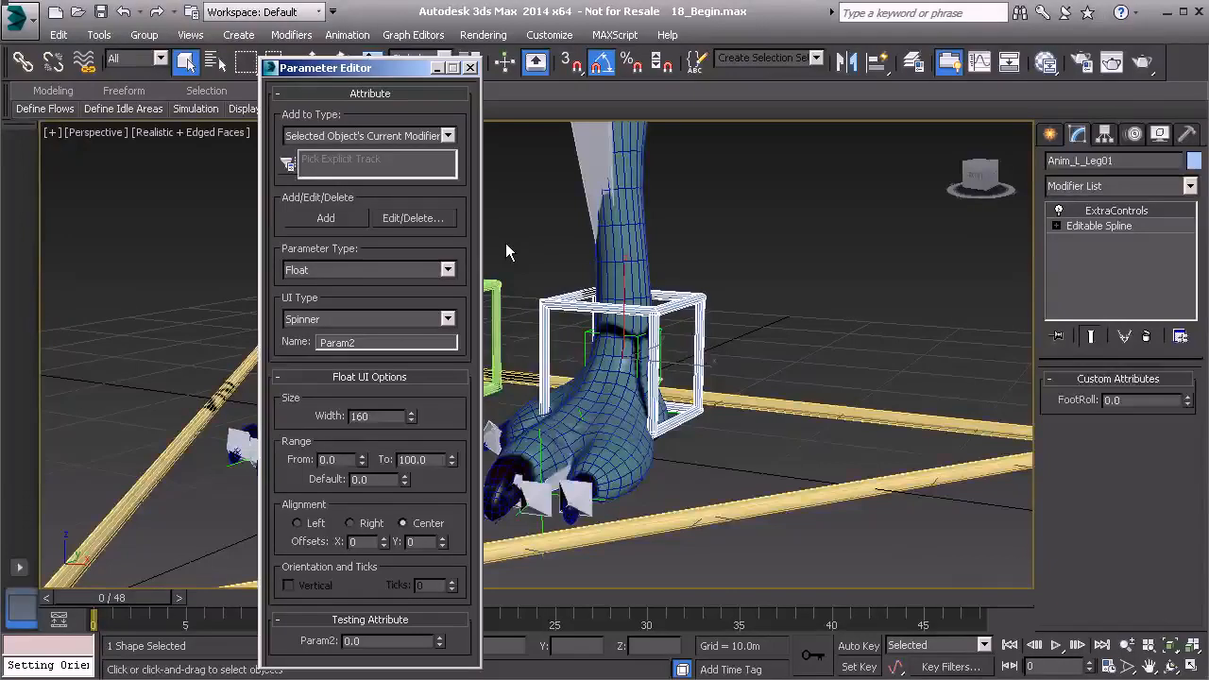
pyautogui.click(406, 217)
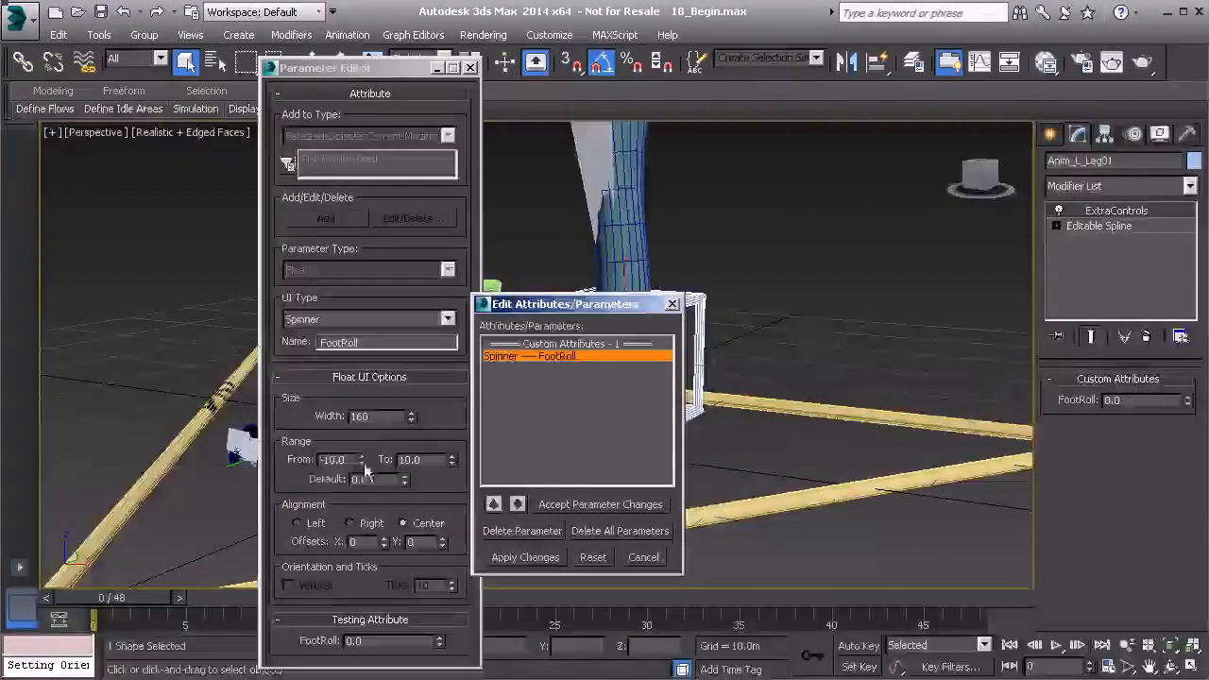
pyautogui.click(327, 460)
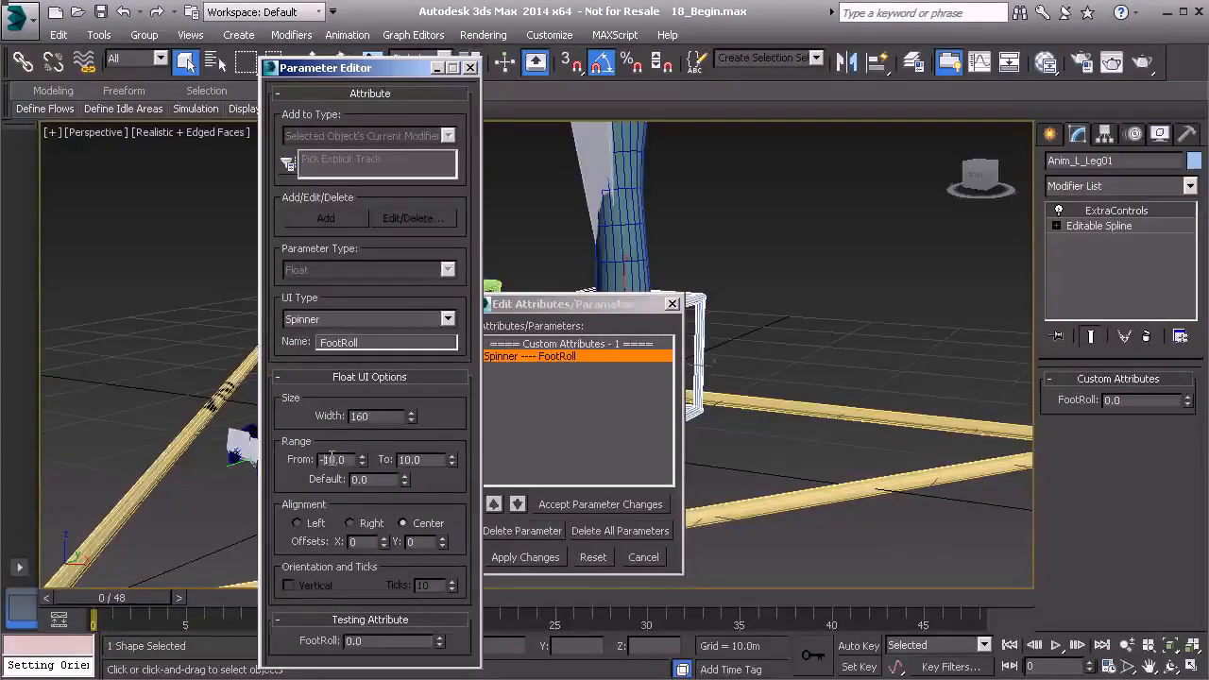
pyautogui.click(586, 312)
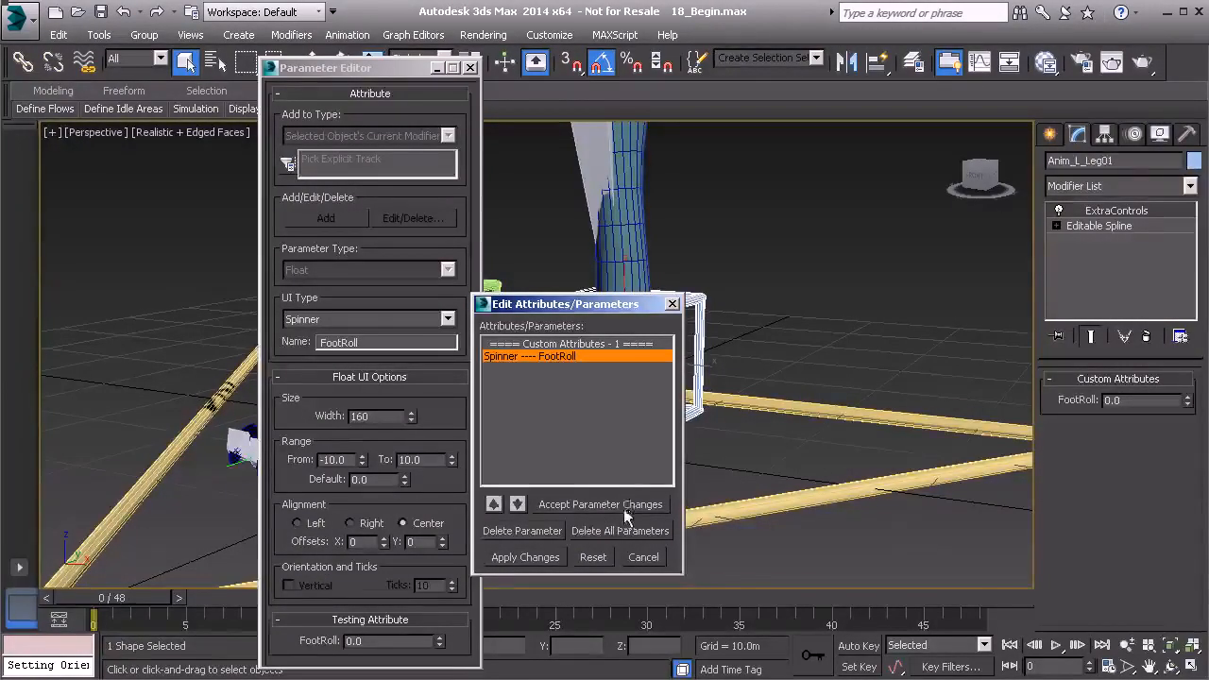
pyautogui.click(507, 561)
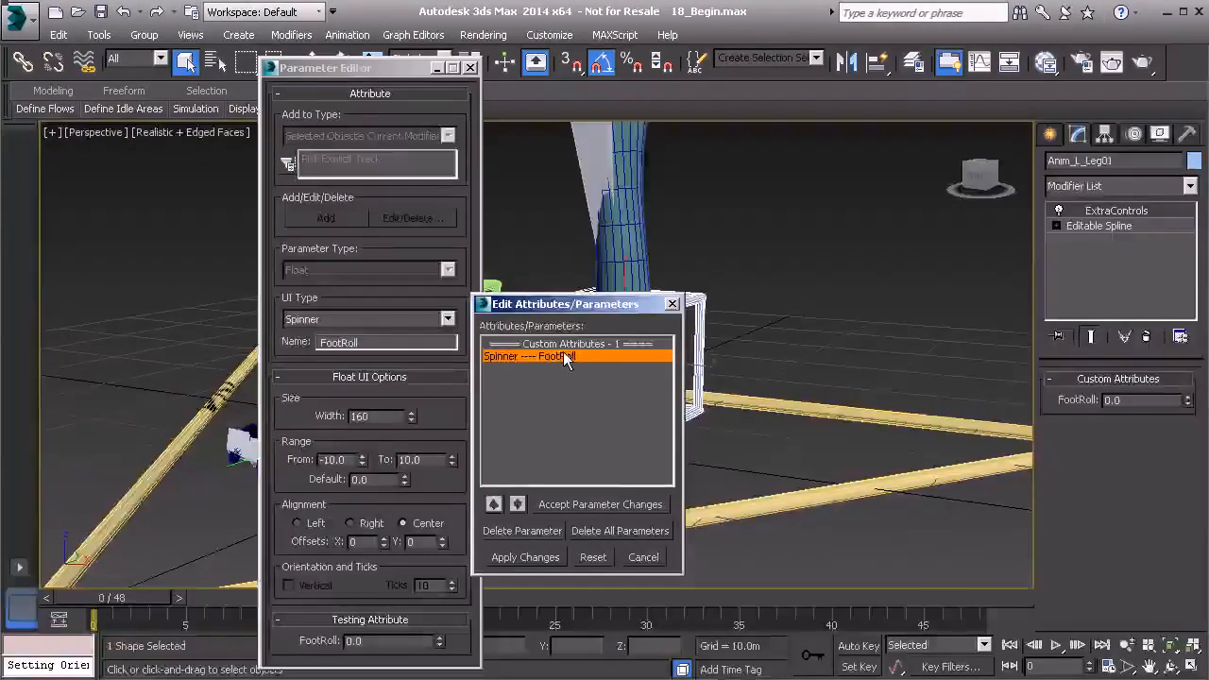
# Delete the FootRoll parameter from the custom attributes, apply the change and close both editing windows
pyautogui.click(513, 531)
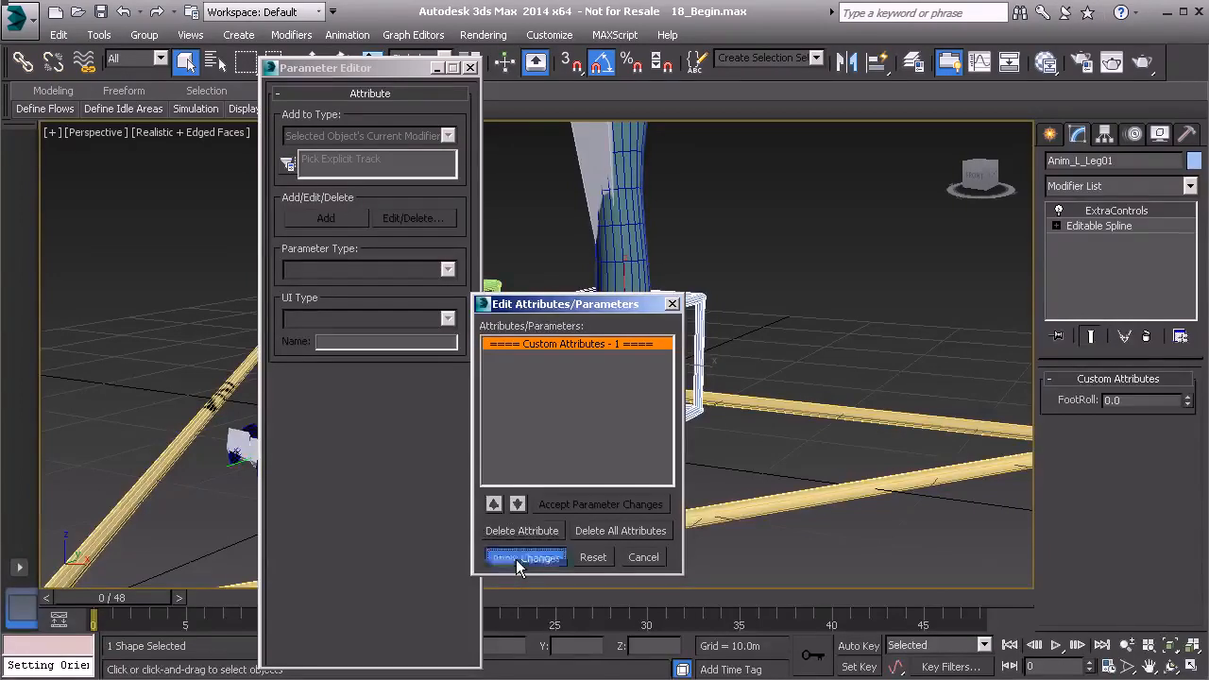
pyautogui.click(516, 557)
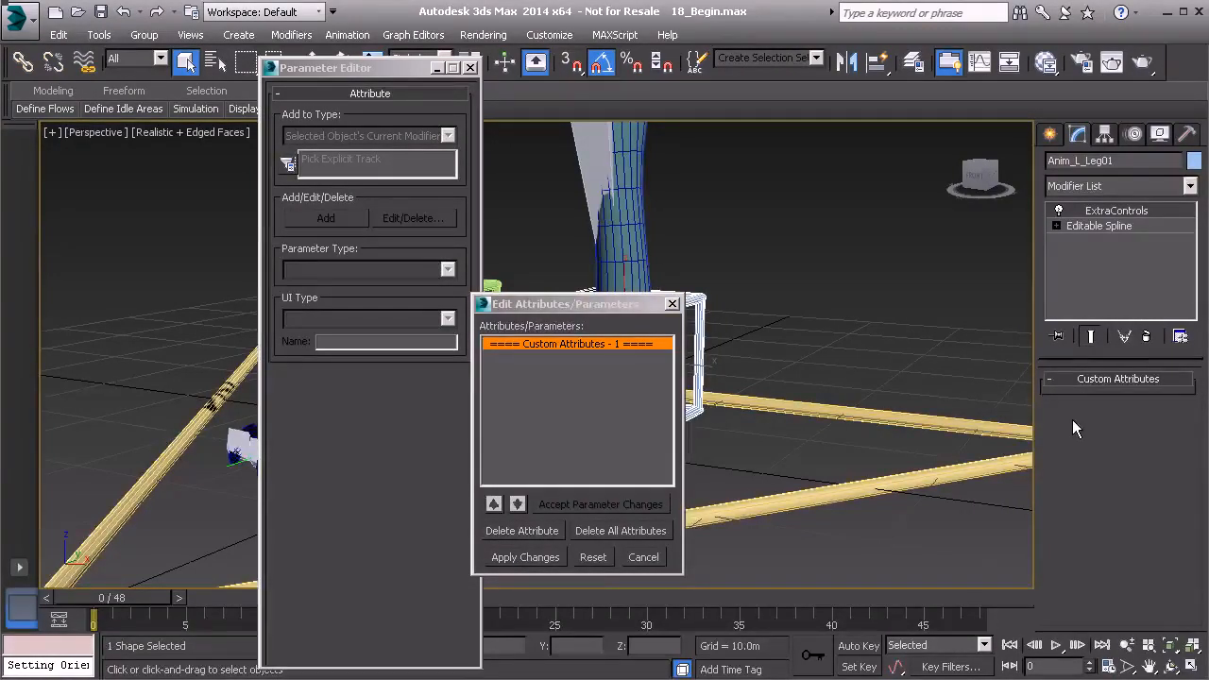
pyautogui.click(672, 304)
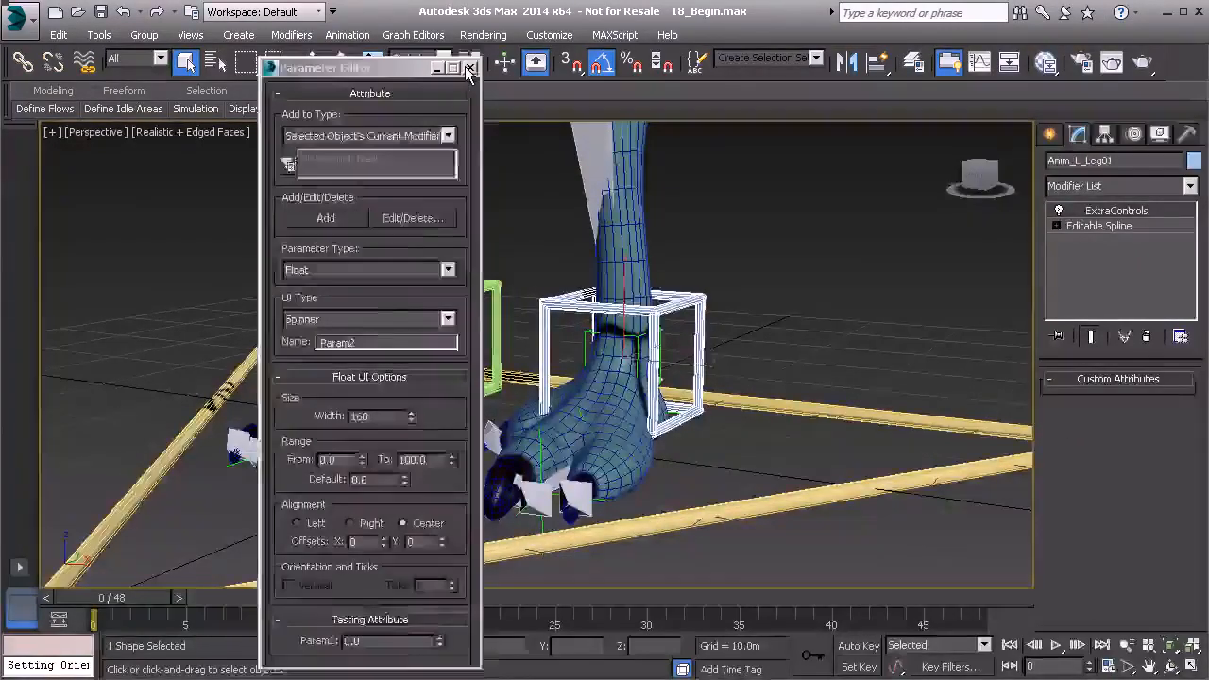
pyautogui.click(469, 69)
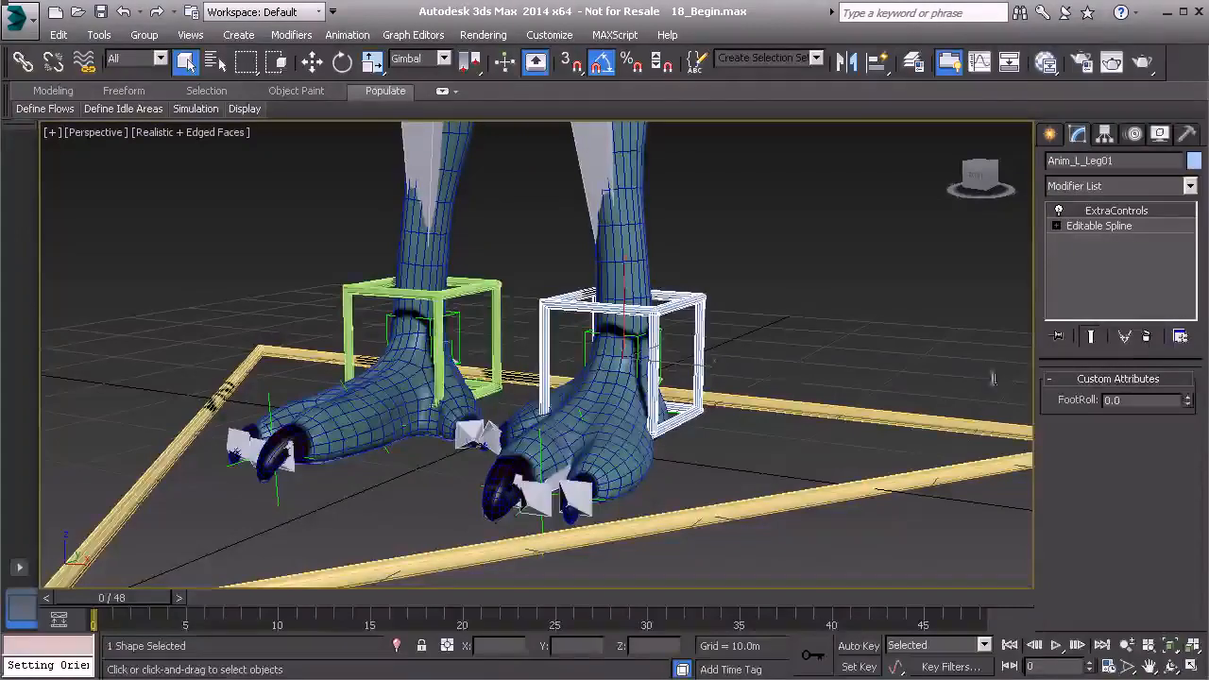
# Test the FootRoll spinner up to 10 and reset it to 0
pyautogui.moveTo(1187, 397); pyautogui.dragTo(1146, 161)
pyautogui.moveTo(1177, 528); pyautogui.dragTo(1186, 189)
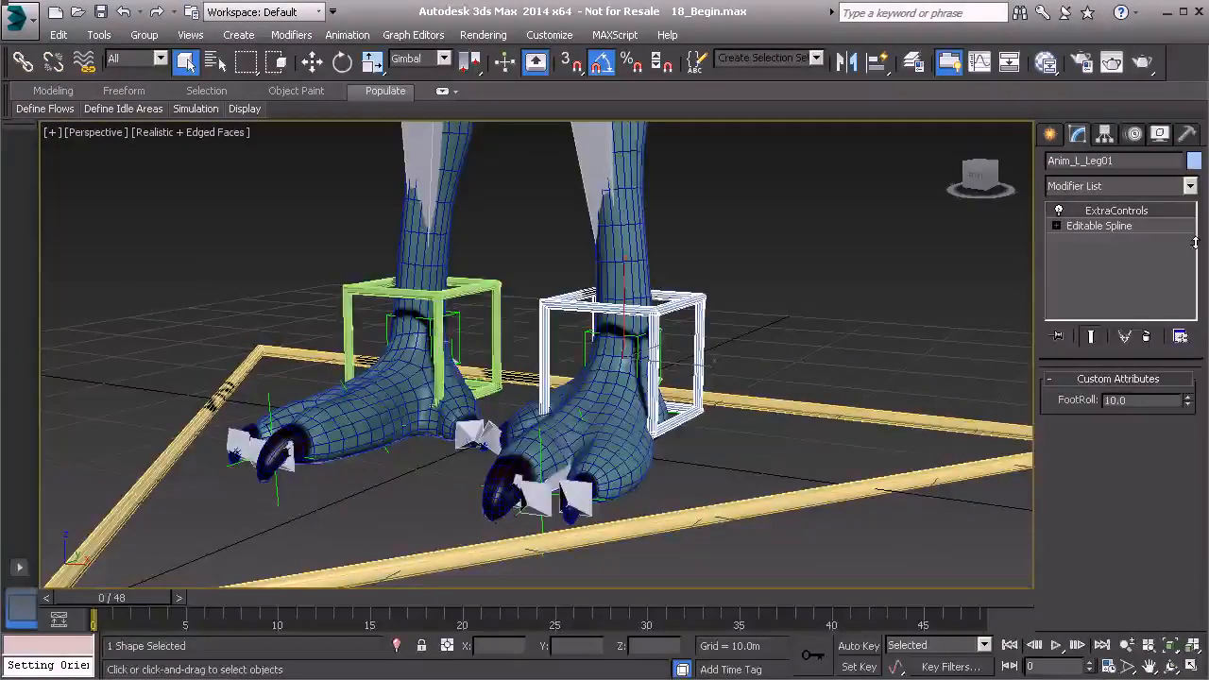
pyautogui.rightClick(1187, 406)
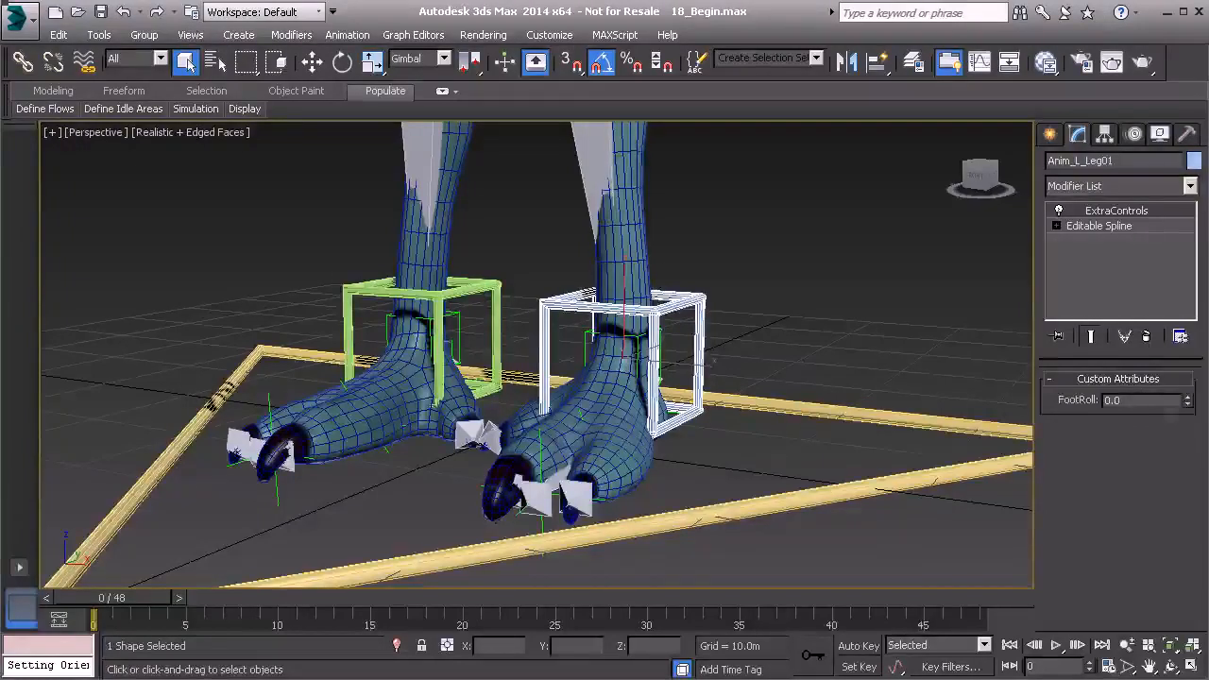
# Switch the viewport to wireframe and select the four left foot point helpers together
pyautogui.keyDown('alt'); pyautogui.moveTo(965, 421); pyautogui.dragTo(897, 446, button='middle'); pyautogui.keyUp('alt')
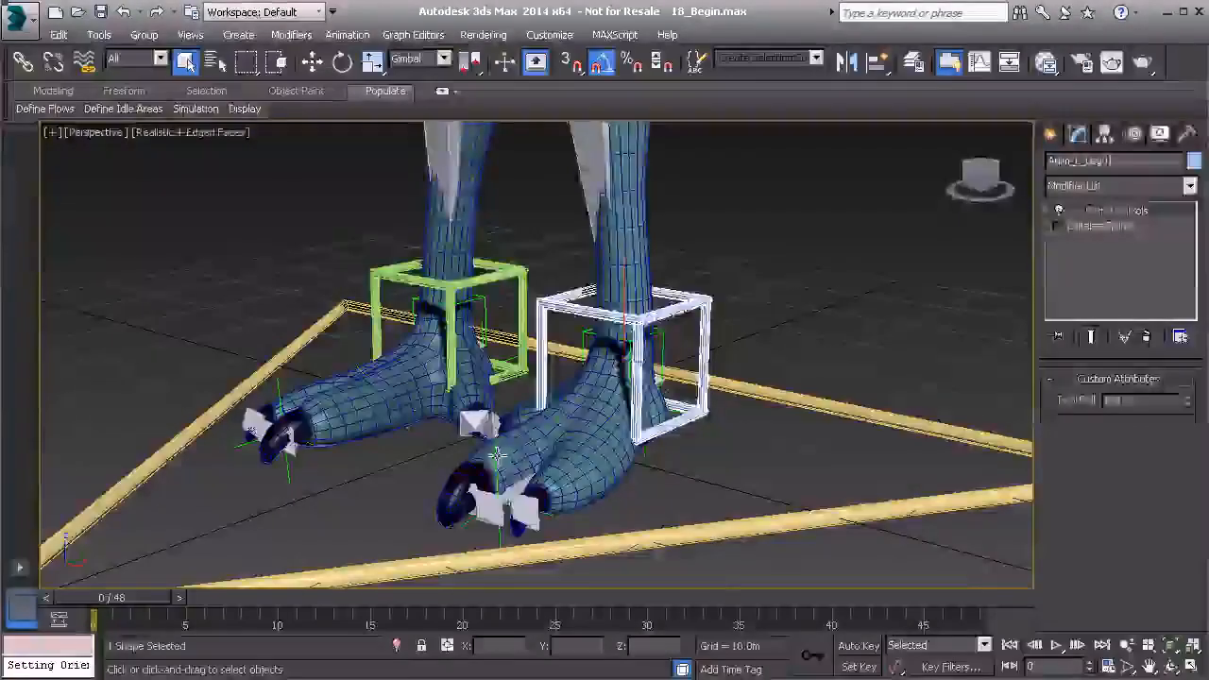
pyautogui.click(499, 538)
pyautogui.keyDown('alt'); pyautogui.moveTo(576, 421); pyautogui.dragTo(533, 447, button='middle'); pyautogui.keyUp('alt')
pyautogui.keyDown('ctrl'); pyautogui.click(564, 420); pyautogui.keyUp('ctrl')
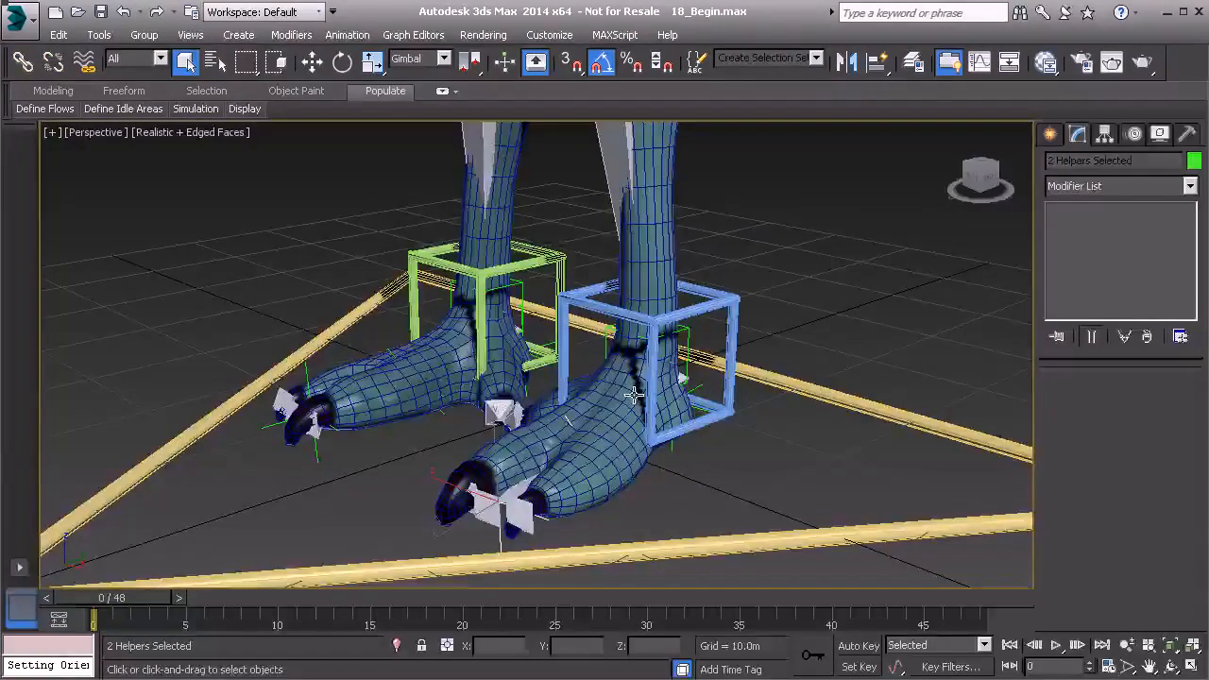
pyautogui.press('F3')
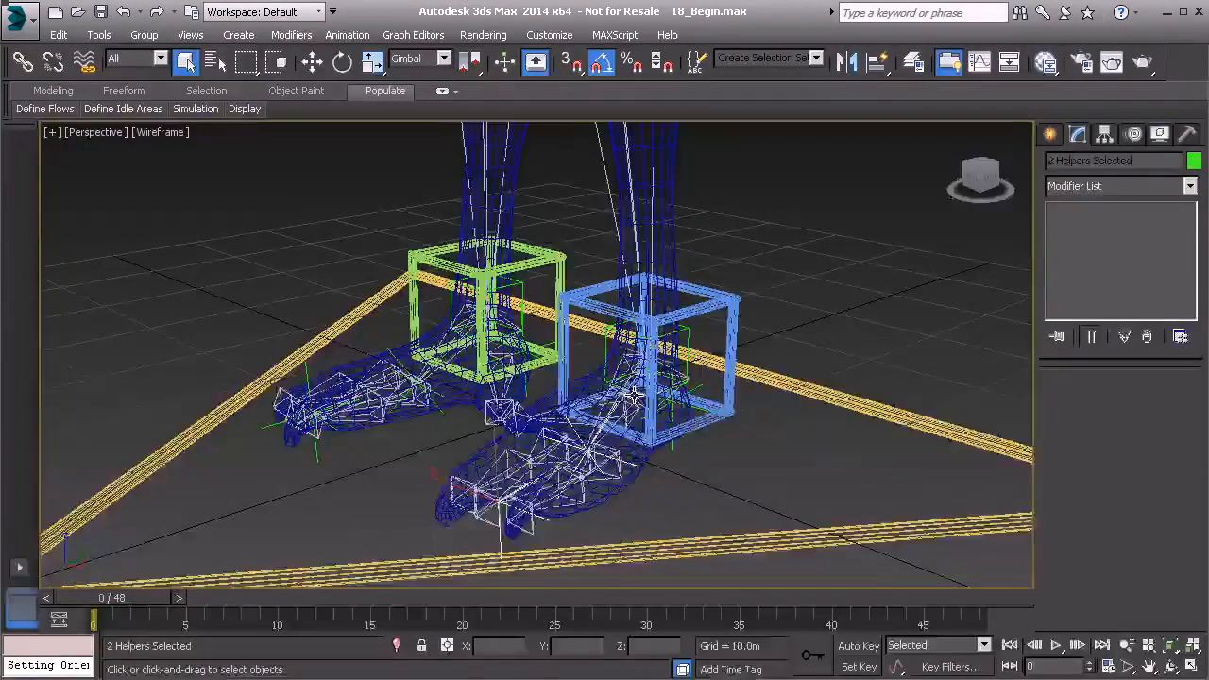
pyautogui.keyDown('alt'); pyautogui.moveTo(685, 421); pyautogui.dragTo(749, 404, button='middle'); pyautogui.keyUp('alt')
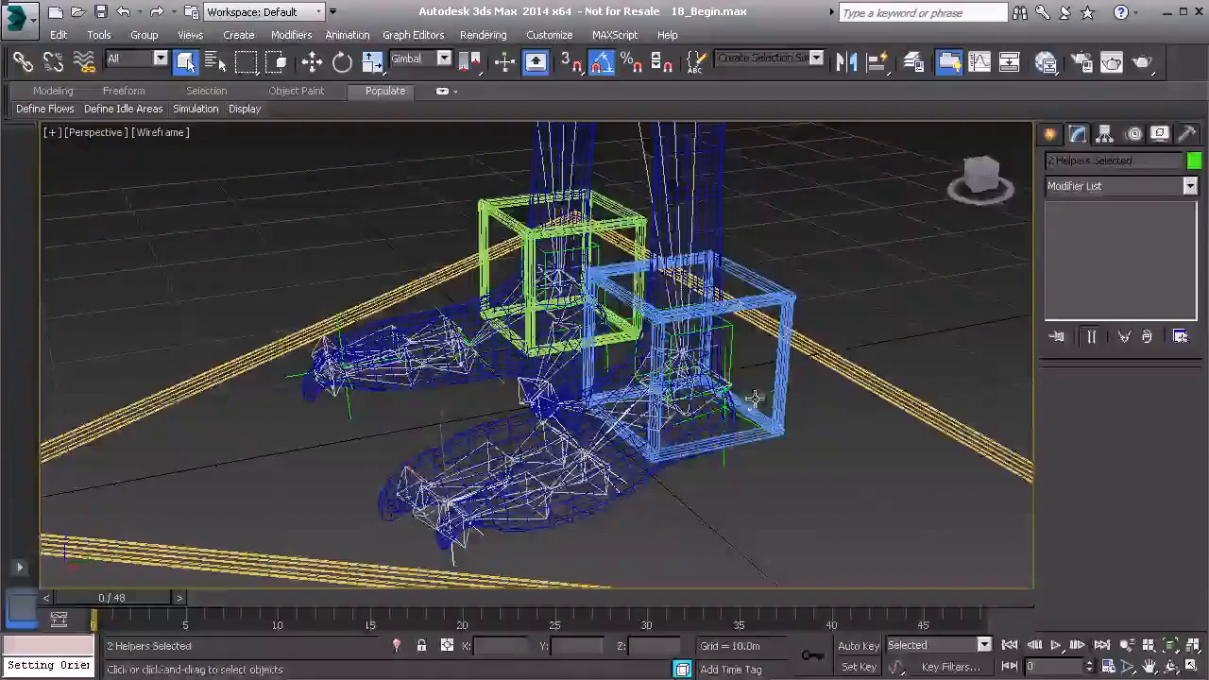
pyautogui.keyDown('ctrl'); pyautogui.click(740, 347); pyautogui.keyUp('ctrl')
pyautogui.keyDown('alt'); pyautogui.moveTo(740, 348); pyautogui.dragTo(803, 378, button='middle'); pyautogui.keyUp('alt')
pyautogui.keyDown('ctrl'); pyautogui.click(499, 342); pyautogui.keyUp('ctrl')
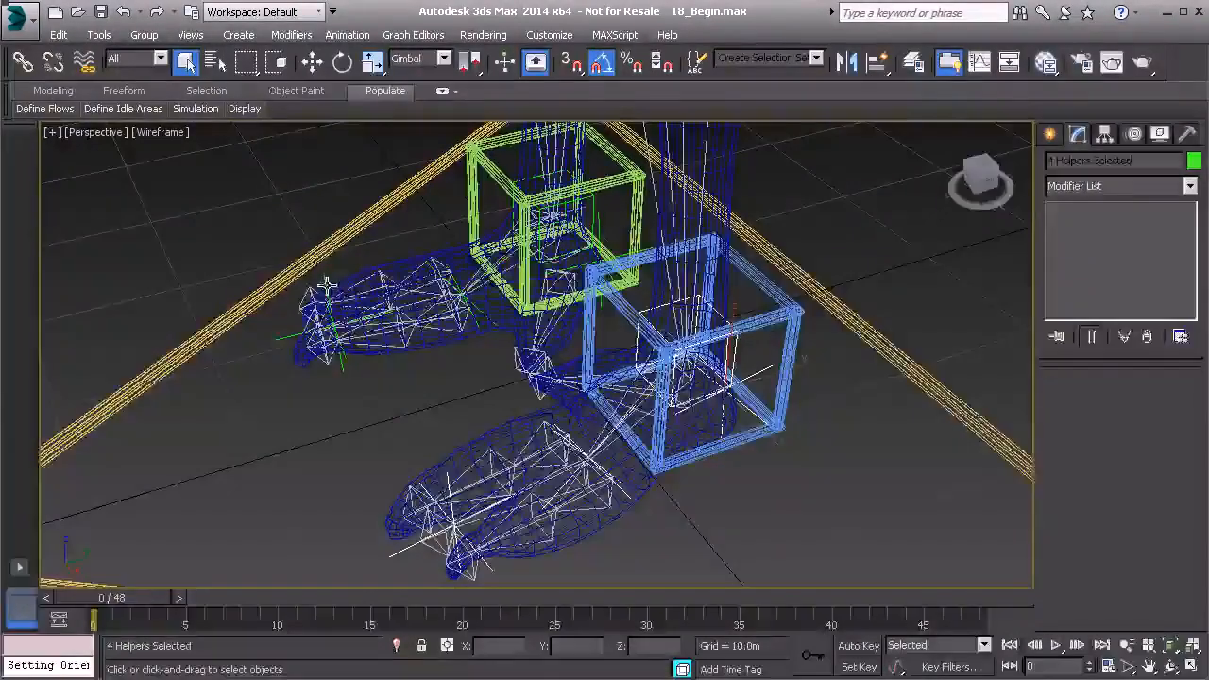
# Add the right foot's four point helpers to the selection and freeze the transforms of all eight helpers
pyautogui.keyDown('ctrl'); pyautogui.click(487, 320); pyautogui.keyUp('ctrl')
pyautogui.moveTo(569, 332); pyautogui.dragTo(567, 442, button='middle')
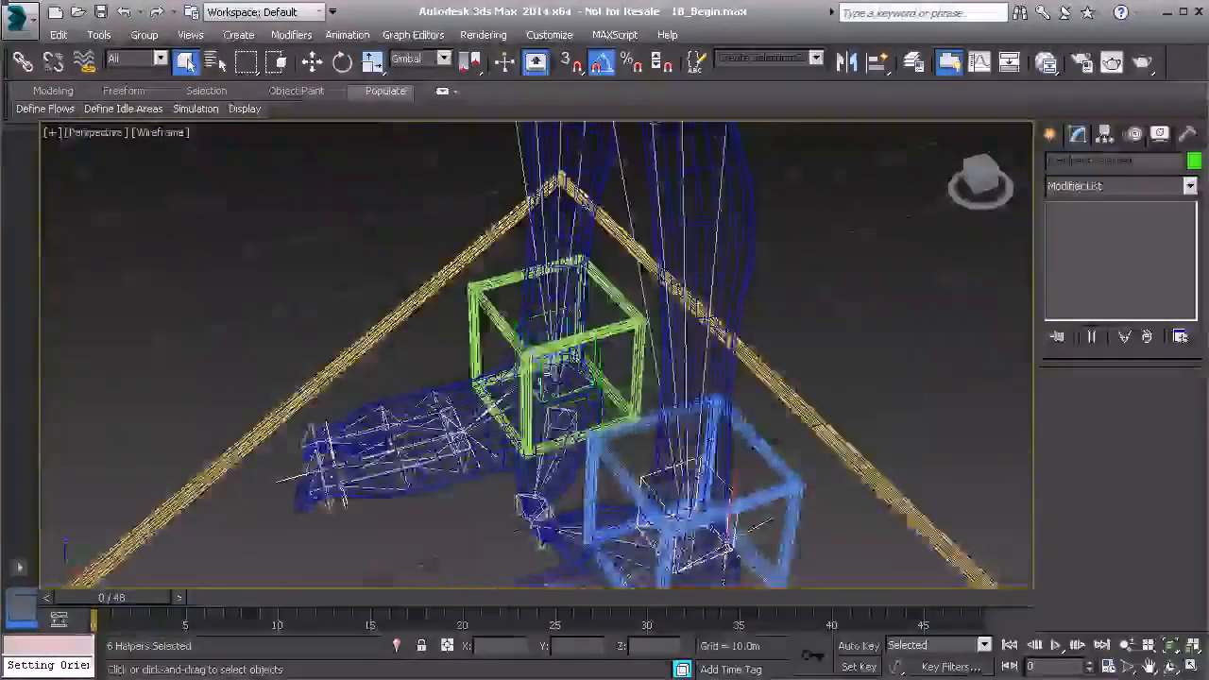
pyautogui.scroll(1, 519, 317)
pyautogui.keyDown('ctrl'); pyautogui.click(518, 316); pyautogui.keyUp('ctrl')
pyautogui.keyDown('alt'); pyautogui.moveTo(518, 316); pyautogui.dragTo(470, 336, button='middle'); pyautogui.keyUp('alt')
pyautogui.keyDown('ctrl'); pyautogui.click(808, 496); pyautogui.keyUp('ctrl')
pyautogui.keyDown('alt'); pyautogui.rightClick(312, 324); pyautogui.keyUp('alt')
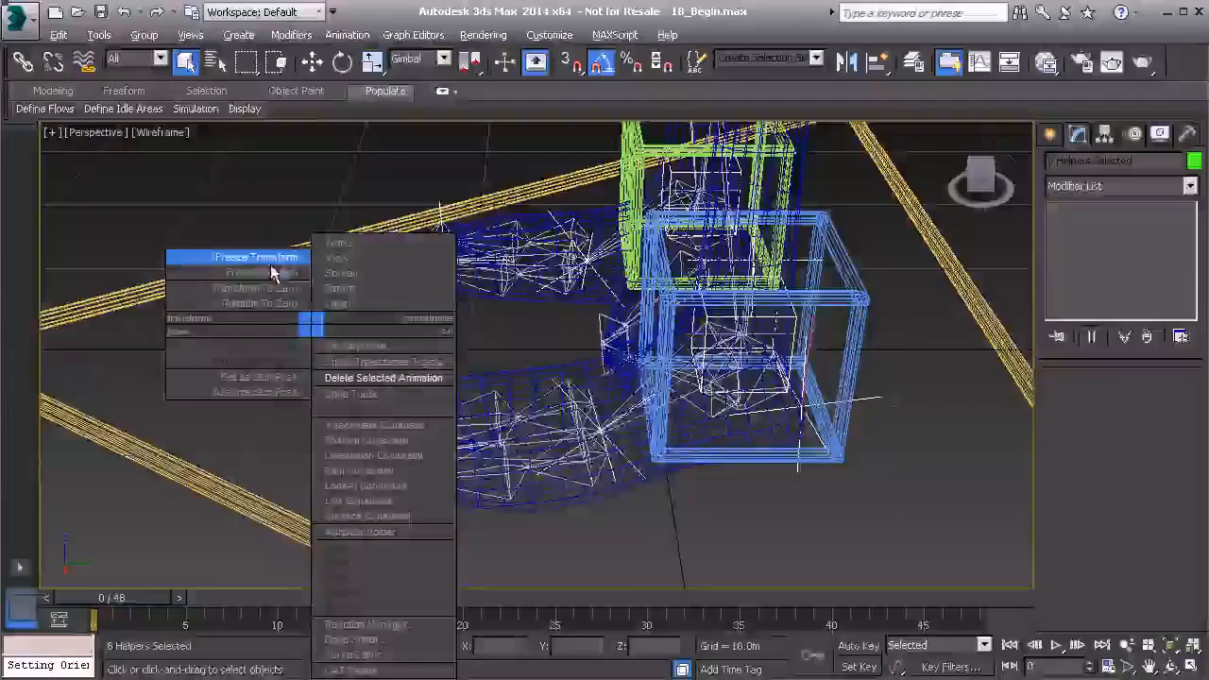
pyautogui.click(226, 270)
pyautogui.click(544, 515)
# Select the blue left foot control Anim_L_Leg01, open the Reaction Manager and place its window clear of the control
pyautogui.keyDown('alt'); pyautogui.moveTo(544, 514); pyautogui.dragTo(308, 344, button='middle'); pyautogui.keyUp('alt')
pyautogui.keyDown('alt'); pyautogui.moveTo(522, 387); pyautogui.dragTo(623, 368, button='middle'); pyautogui.keyUp('alt')
pyautogui.scroll(-2, 586, 307)
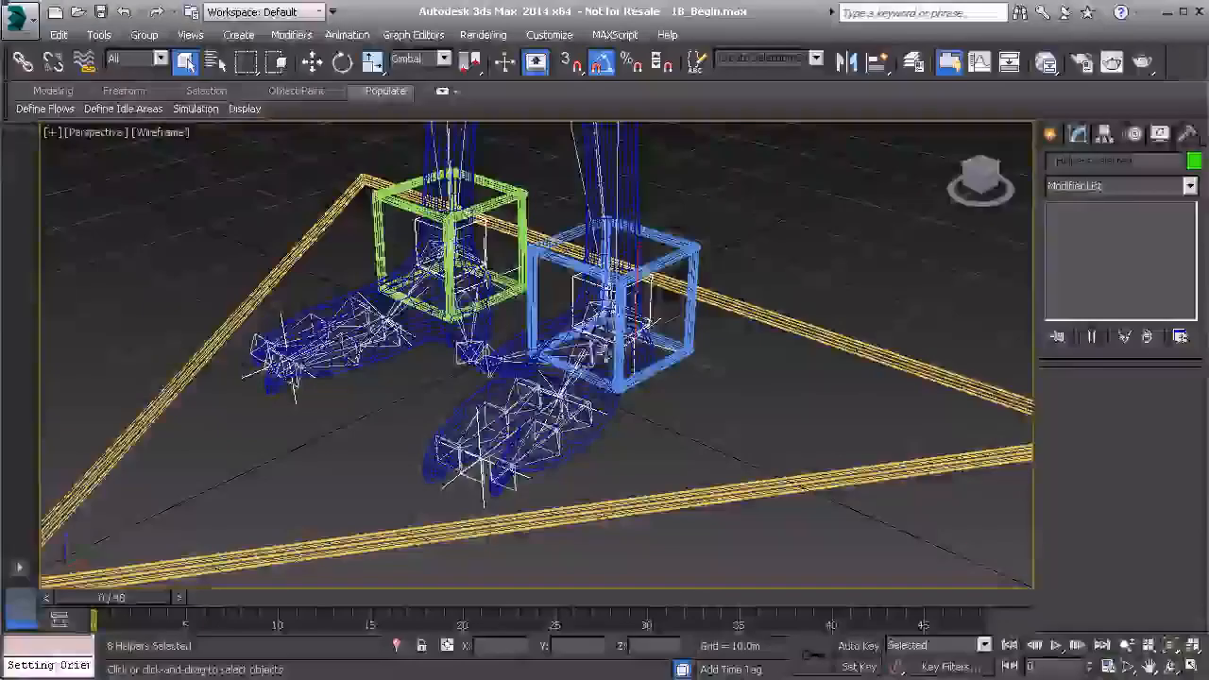
pyautogui.click(677, 260)
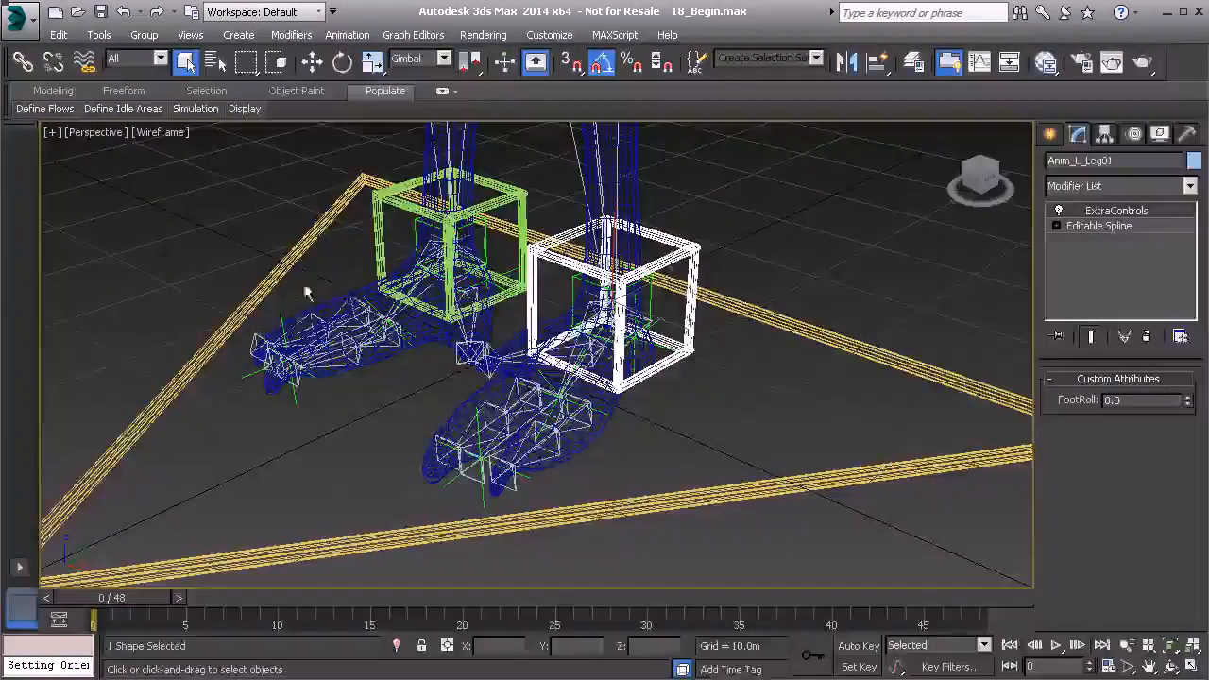
pyautogui.scroll(3, 284, 330)
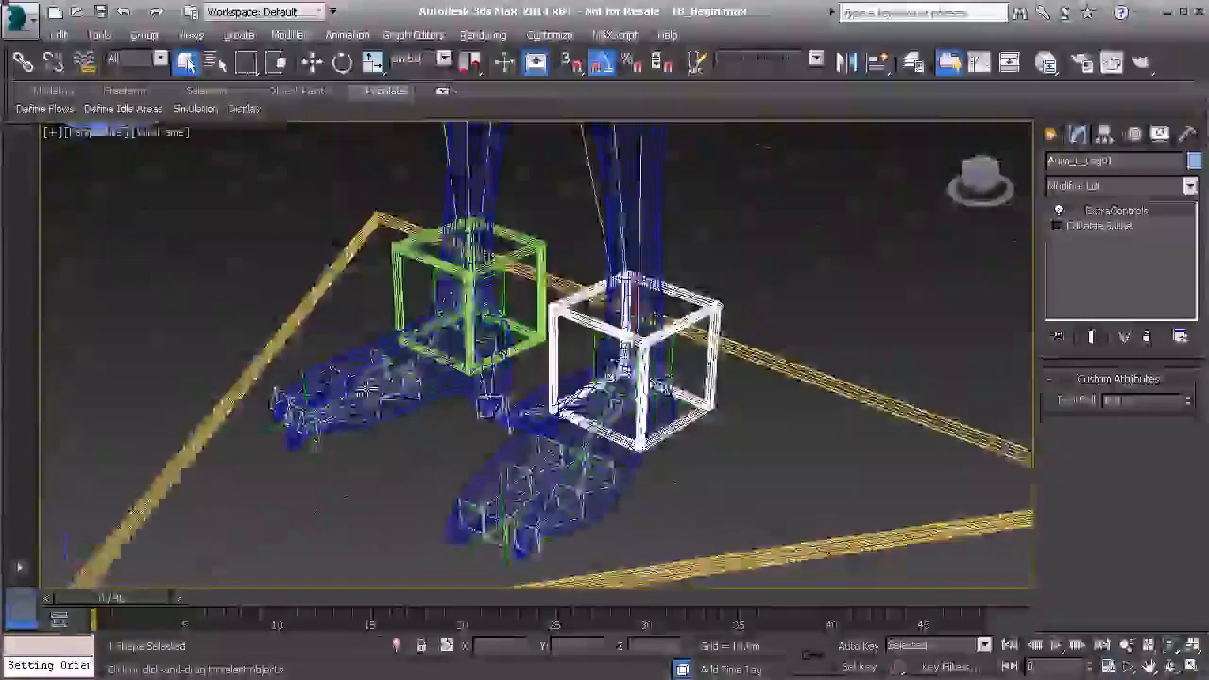
pyautogui.keyDown('alt'); pyautogui.moveTo(331, 378); pyautogui.dragTo(337, 403, button='middle'); pyautogui.keyUp('alt')
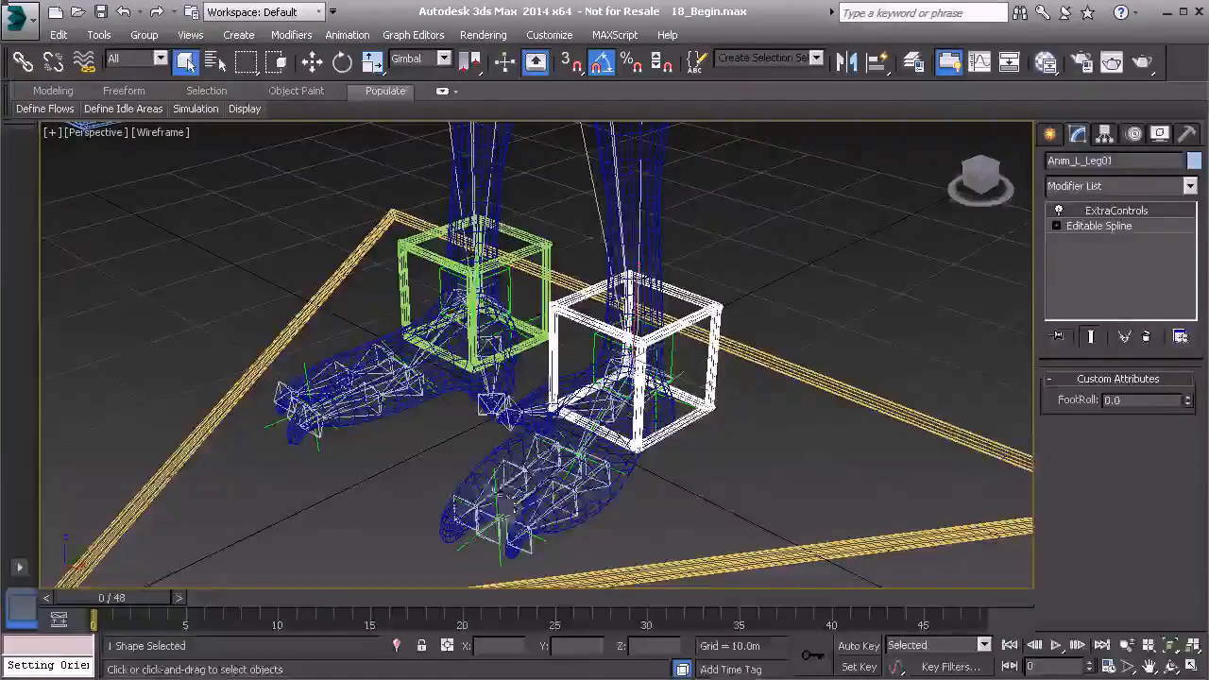
pyautogui.keyDown('alt'); pyautogui.moveTo(453, 503); pyautogui.dragTo(395, 444, button='middle'); pyautogui.keyUp('alt')
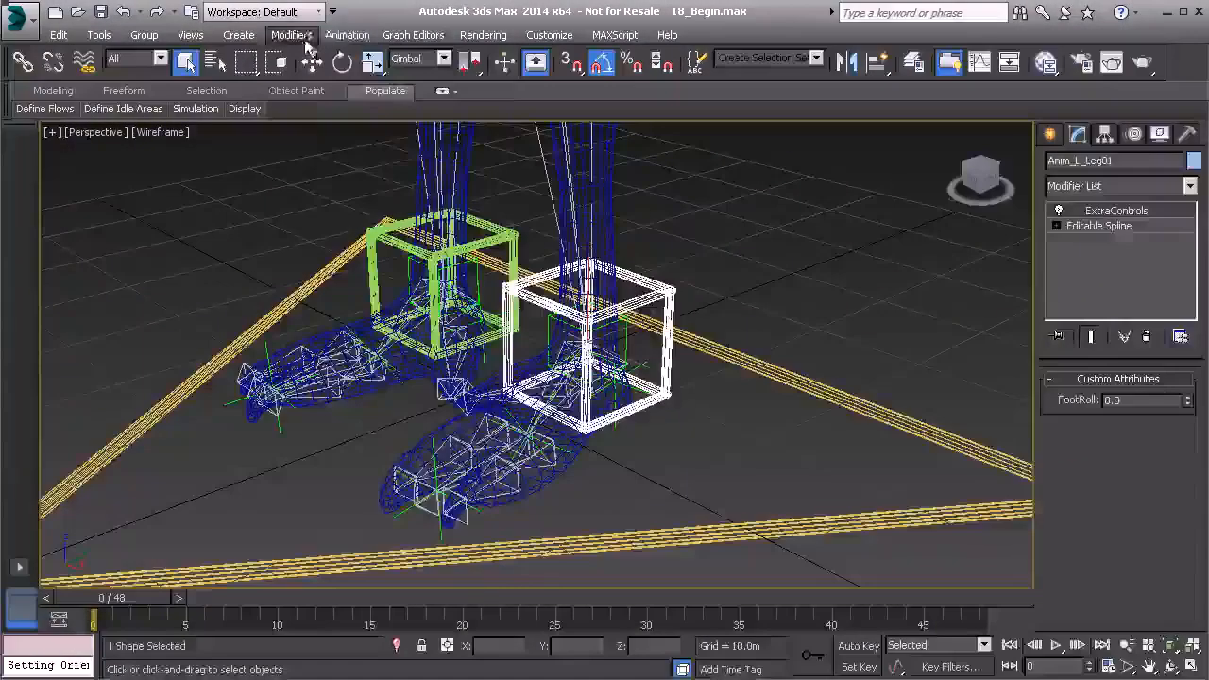
pyautogui.click(360, 36)
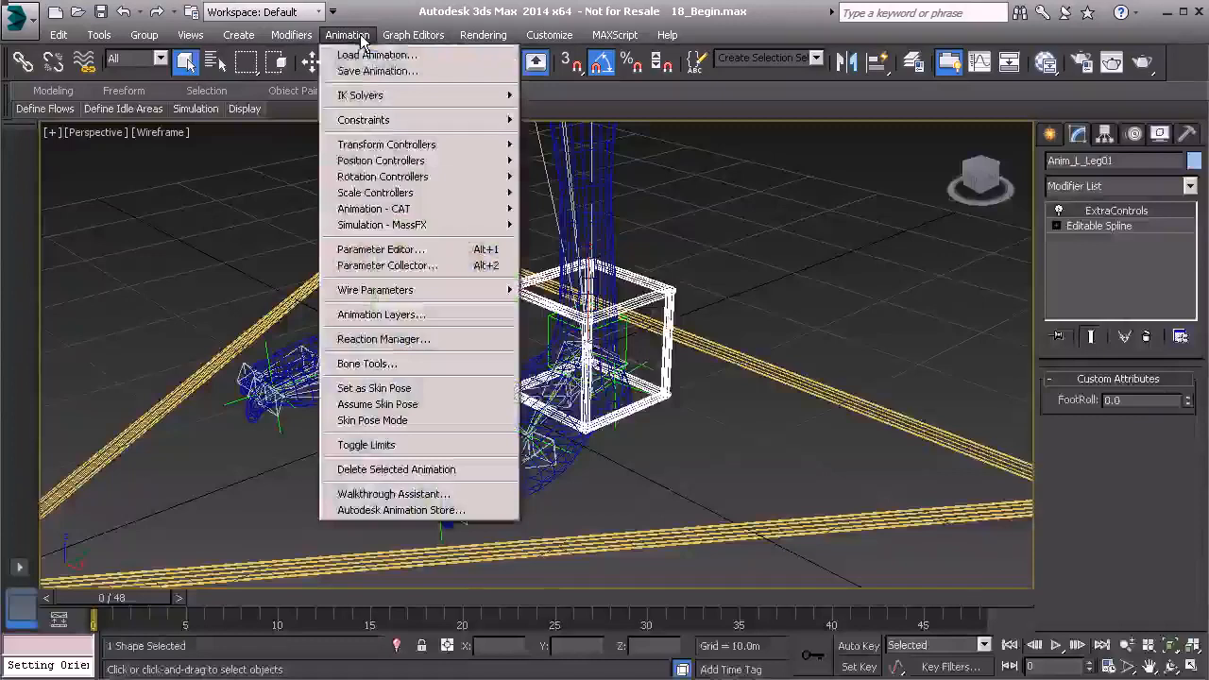
pyautogui.click(416, 340)
pyautogui.moveTo(494, 114); pyautogui.dragTo(304, 74)
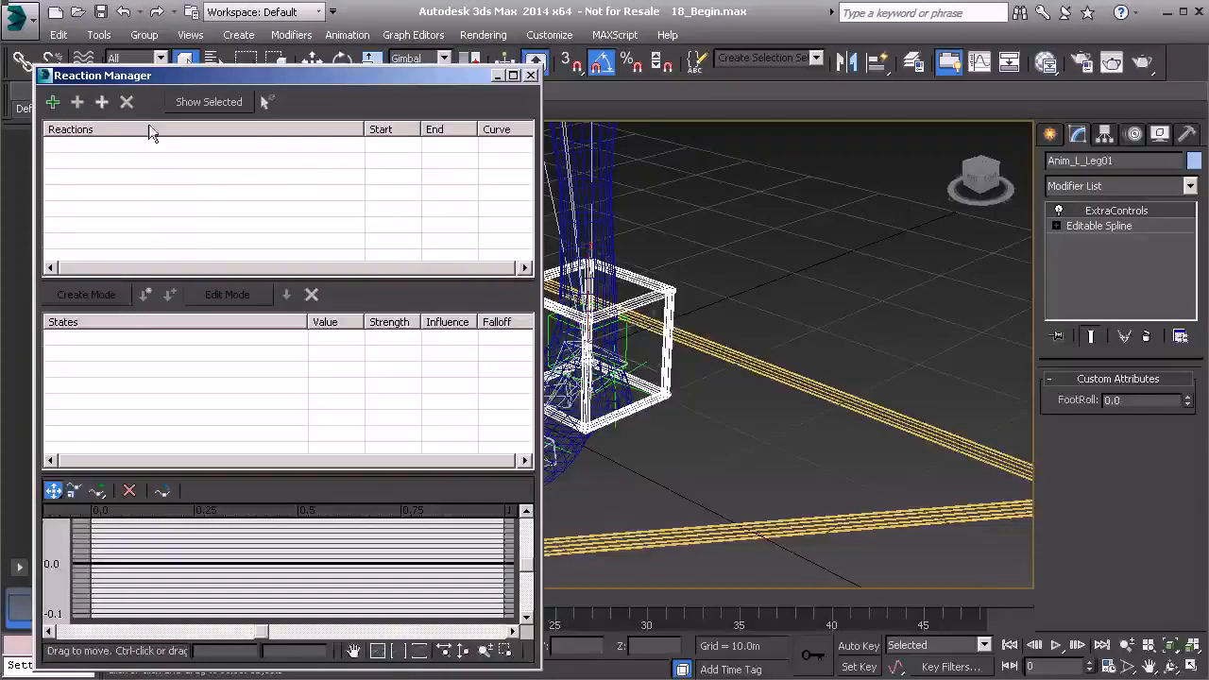
# Add the FootRoll custom attribute from the ExtraControls modifier of Anim_L_Leg01 as the reaction master
pyautogui.click(53, 104)
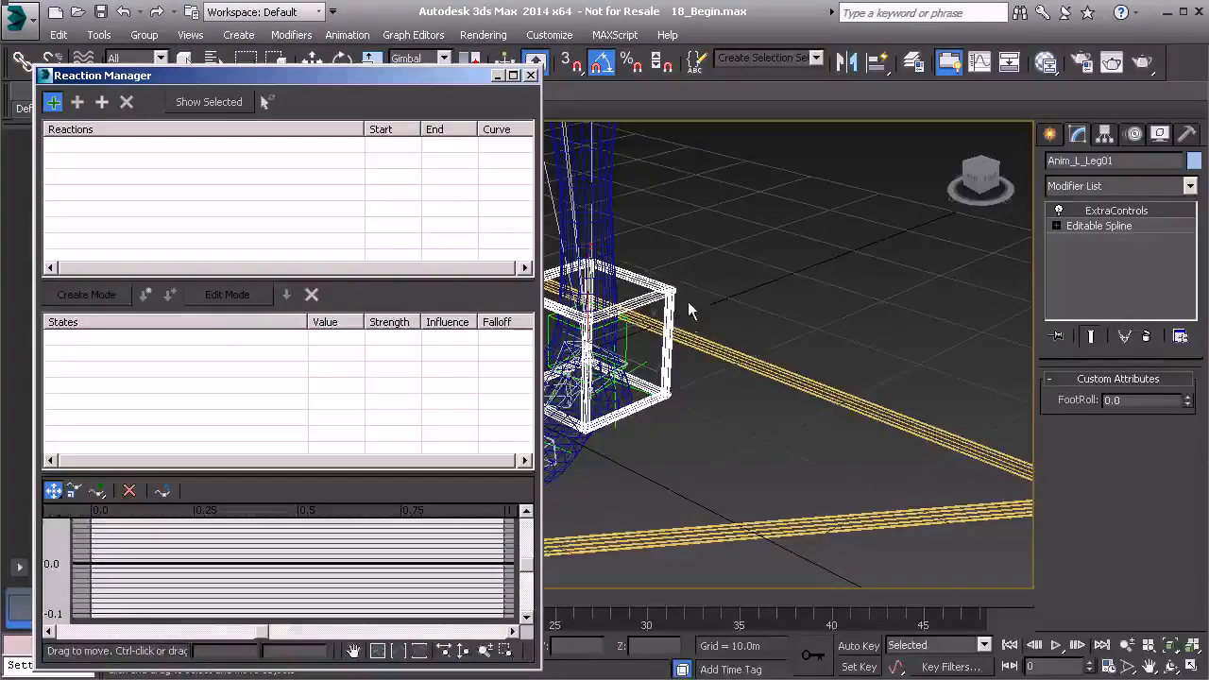
pyautogui.click(658, 295)
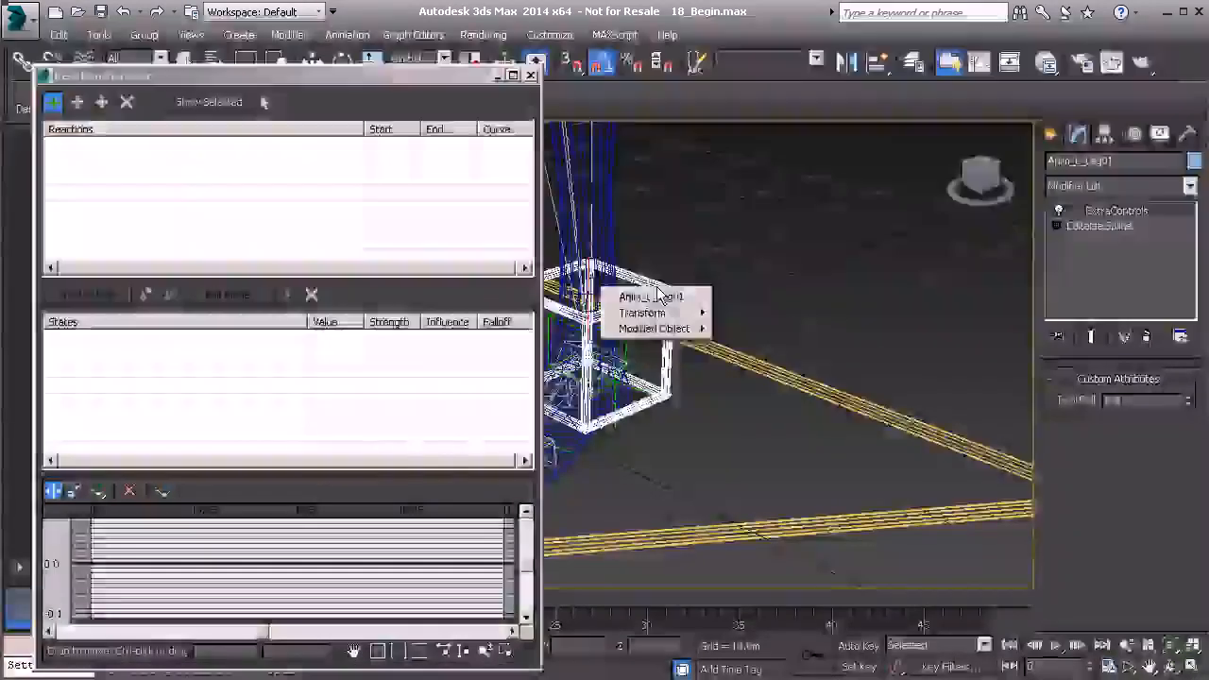
pyautogui.moveTo(663, 335)
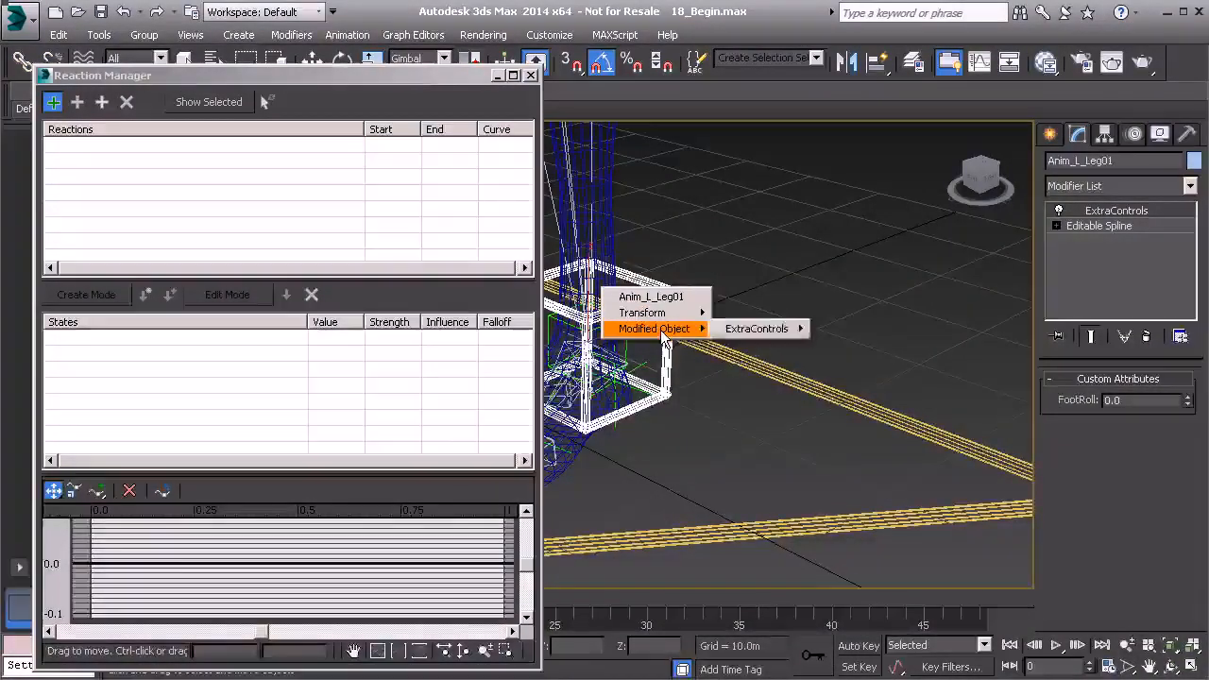
pyautogui.moveTo(756, 329)
pyautogui.moveTo(852, 331)
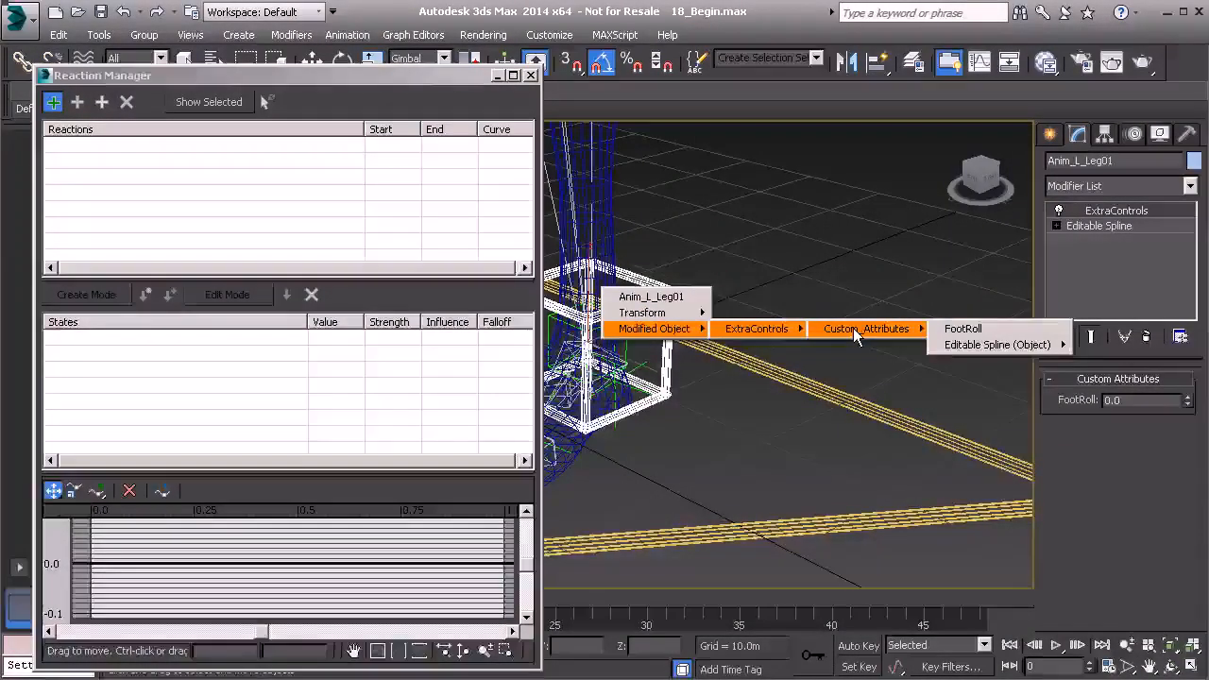
pyautogui.click(963, 328)
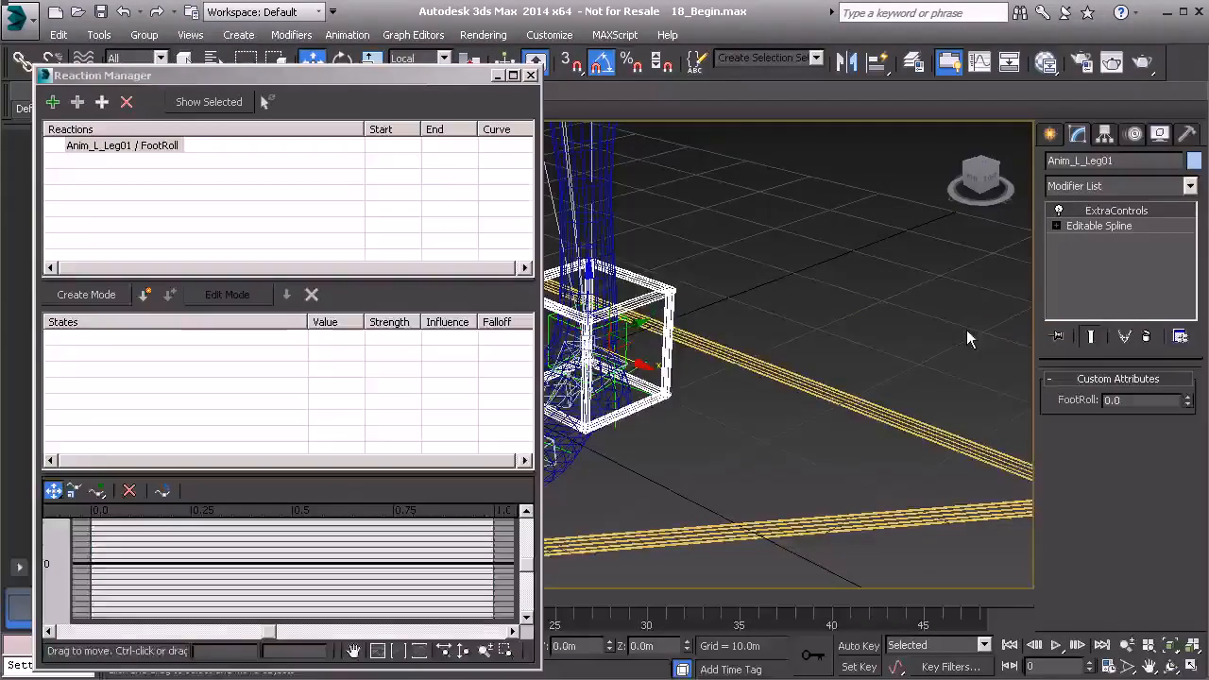
# Test-rotate the left toe helper PtDrv_L_Toe01 in the Gimbal coordinate system and undo the rotation
pyautogui.moveTo(644, 381); pyautogui.dragTo(724, 402, button='middle')
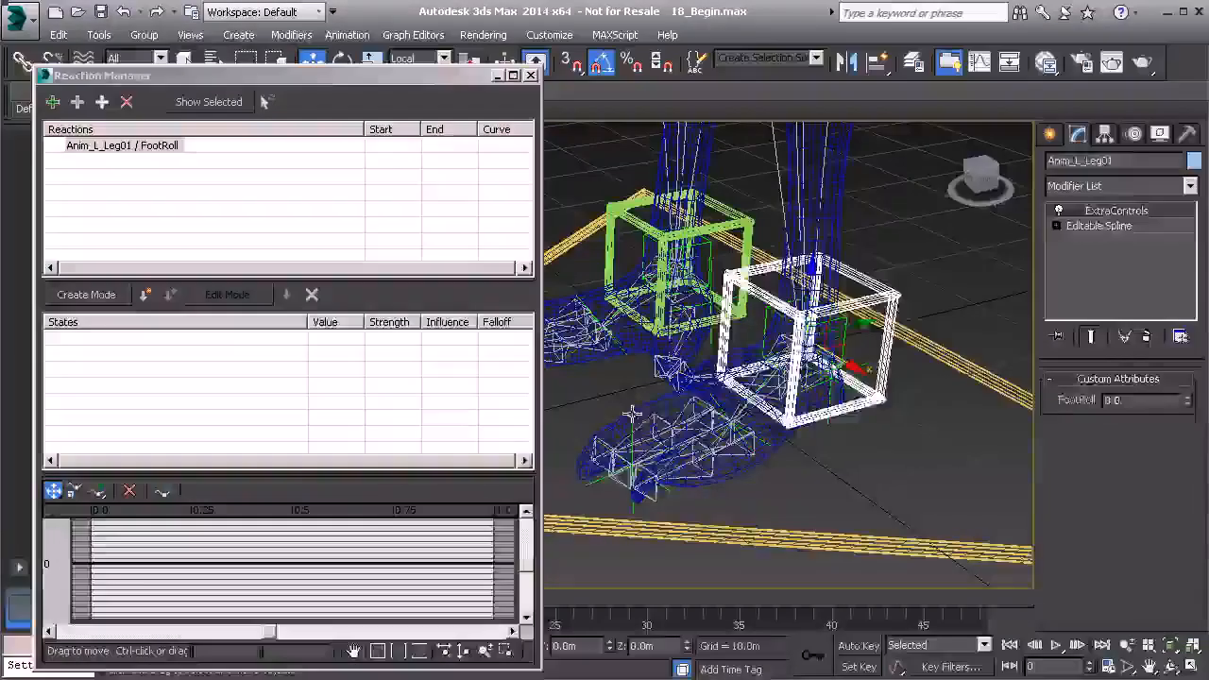
pyautogui.click(630, 413)
pyautogui.keyDown('alt'); pyautogui.moveTo(631, 413); pyautogui.dragTo(667, 530, button='middle'); pyautogui.keyUp('alt')
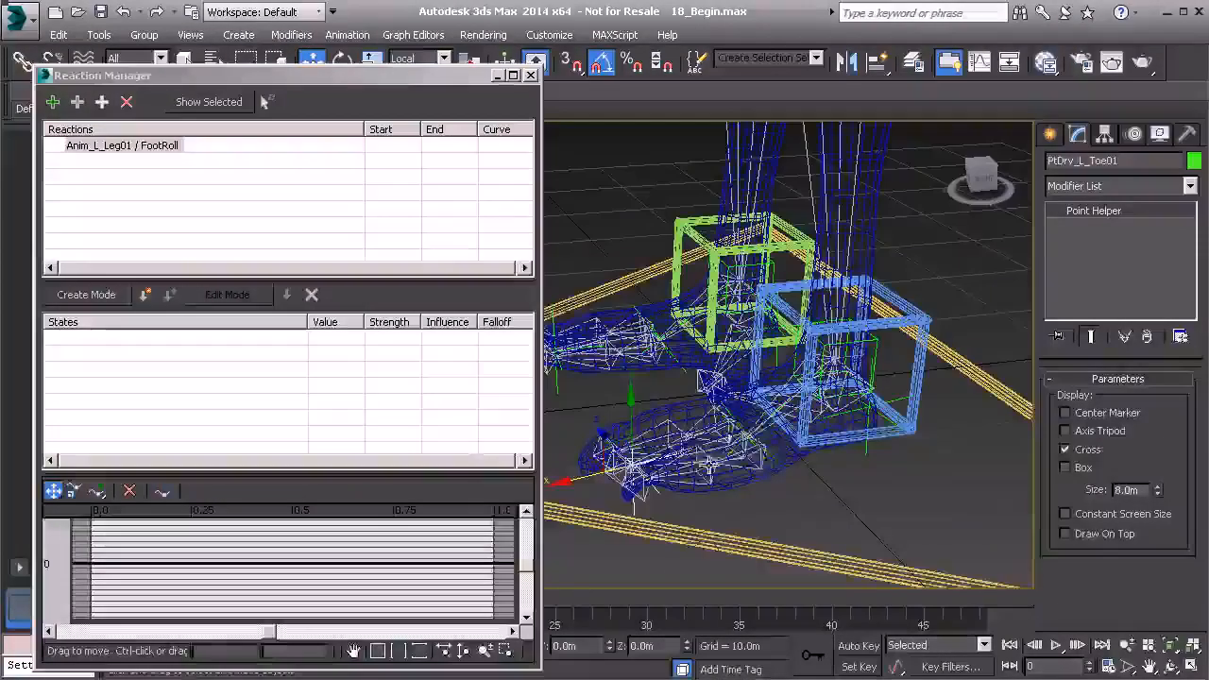
pyautogui.keyDown('alt'); pyautogui.moveTo(852, 401); pyautogui.dragTo(682, 439, button='middle'); pyautogui.keyUp('alt')
pyautogui.press('e')
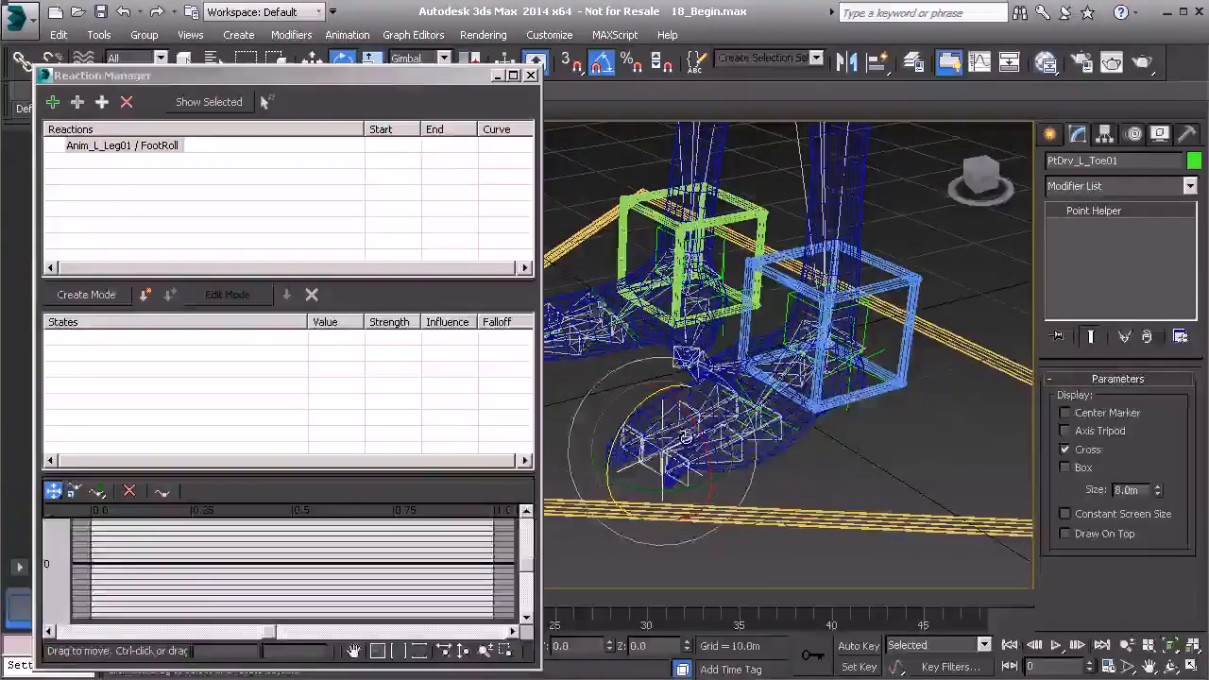
pyautogui.moveTo(421, 85); pyautogui.dragTo(416, 112)
pyautogui.click(416, 59)
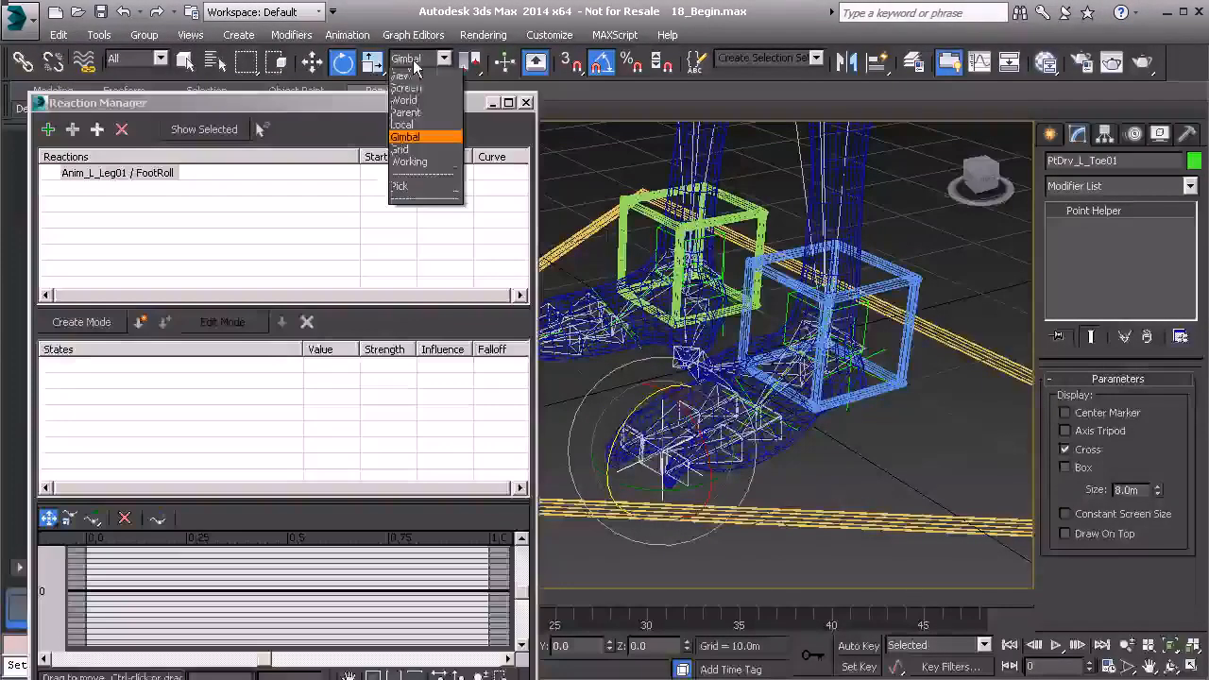
pyautogui.click(422, 138)
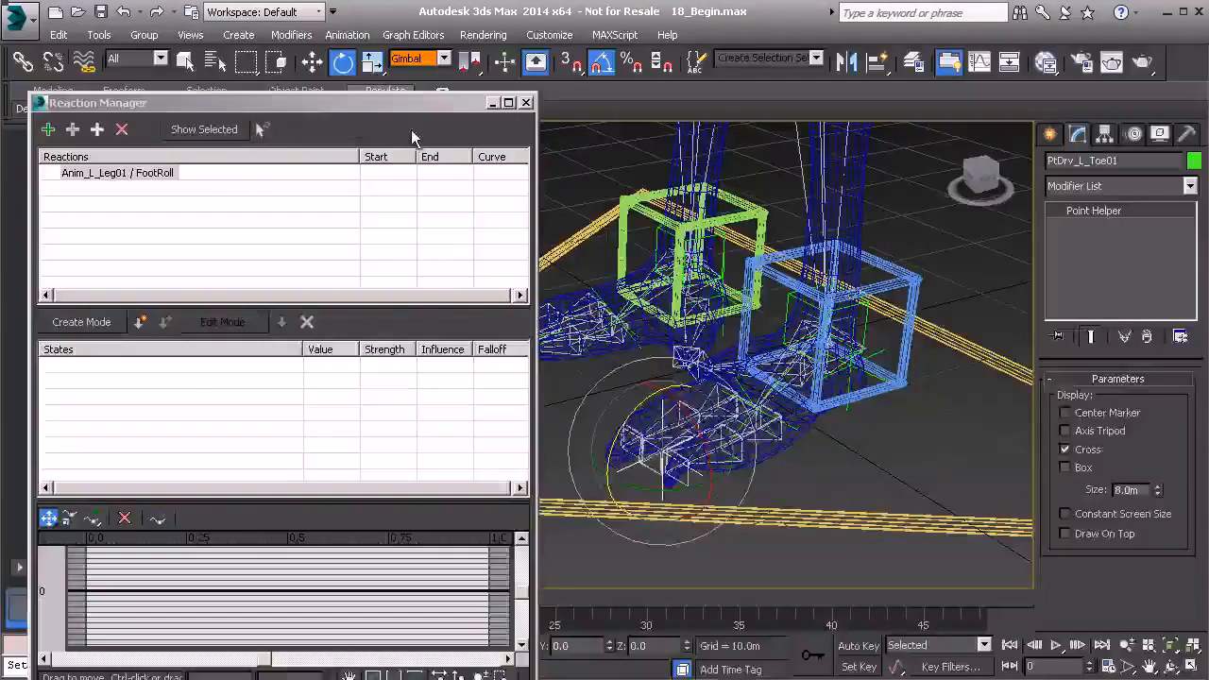
pyautogui.moveTo(633, 405); pyautogui.dragTo(606, 440)
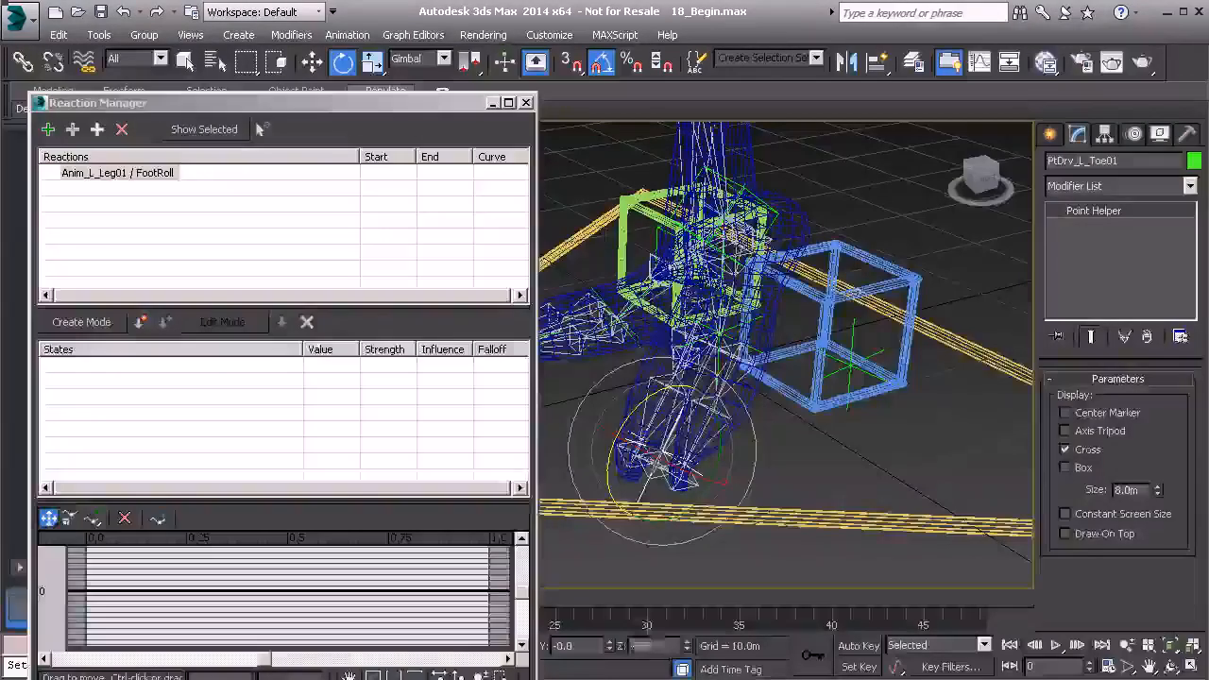
pyautogui.hotkey('ctrl', 'z')
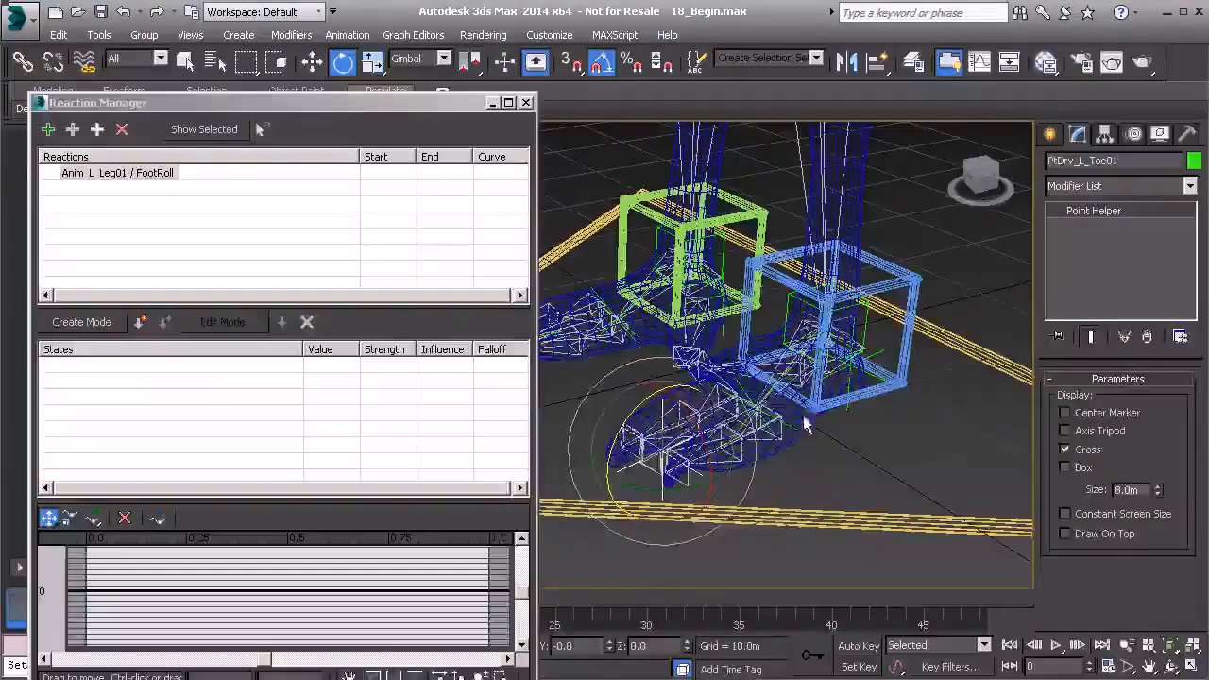
# Inspect the left foot, heel and toe driver helpers by selecting each in turn, and clear the selection
pyautogui.click(742, 382)
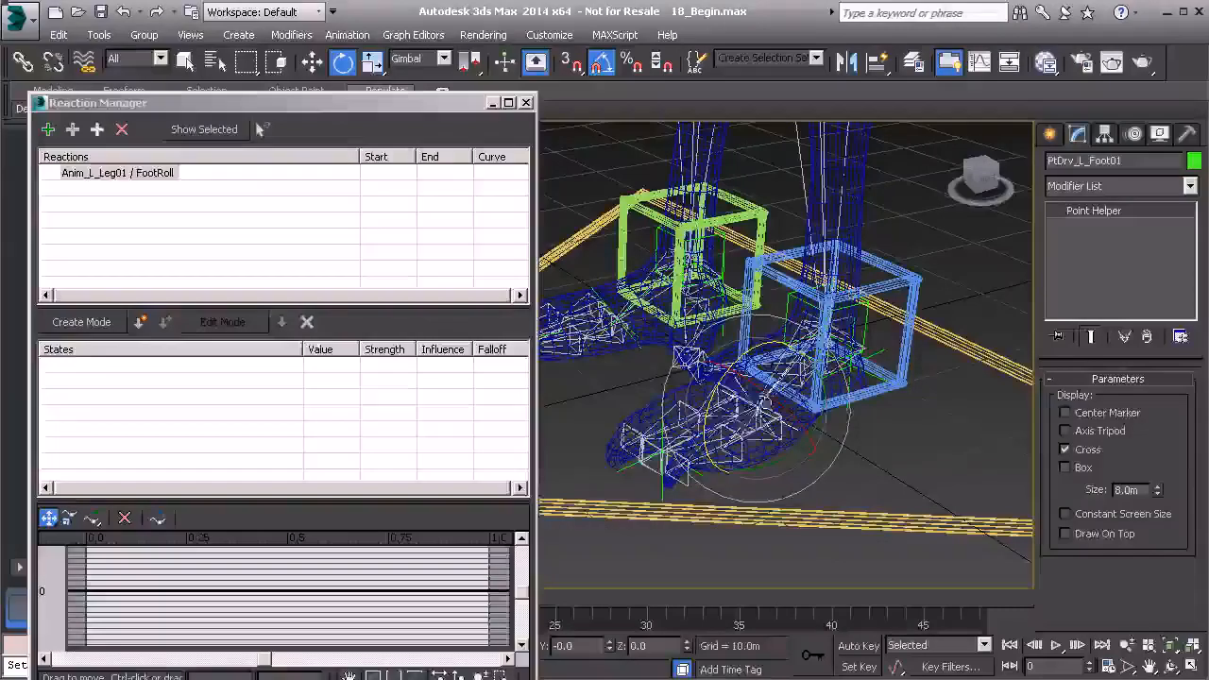
pyautogui.keyDown('alt'); pyautogui.moveTo(744, 403); pyautogui.dragTo(765, 402, button='middle'); pyautogui.keyUp('alt')
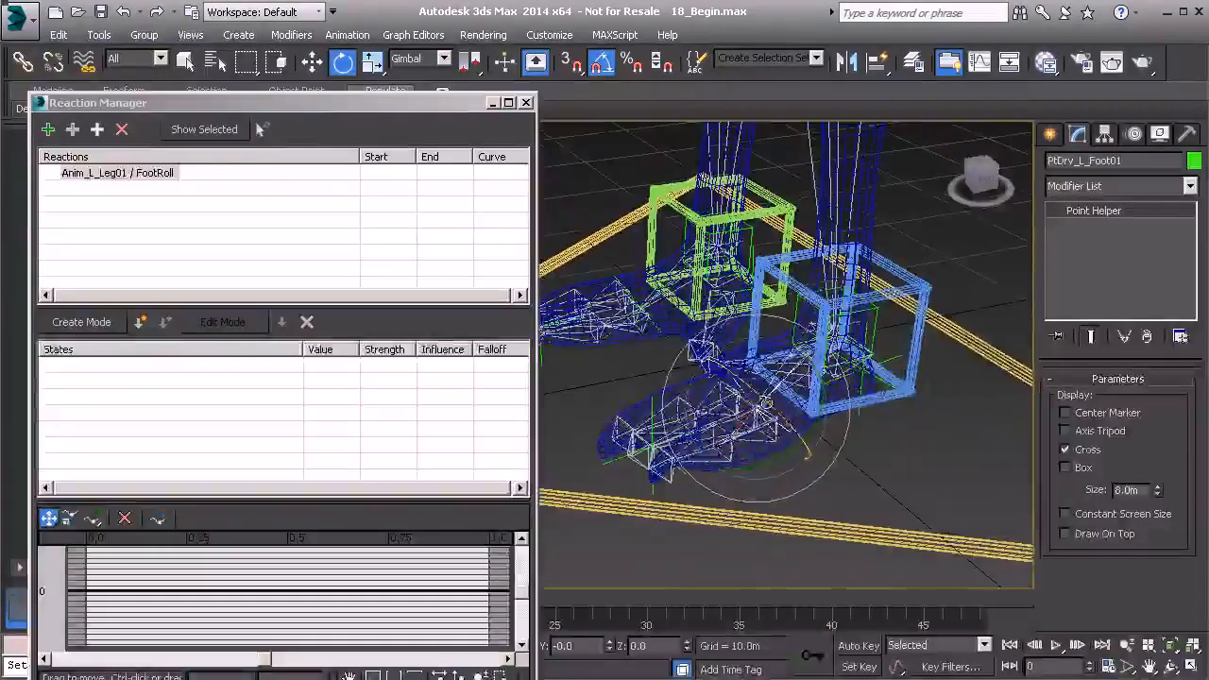
pyautogui.click(885, 363)
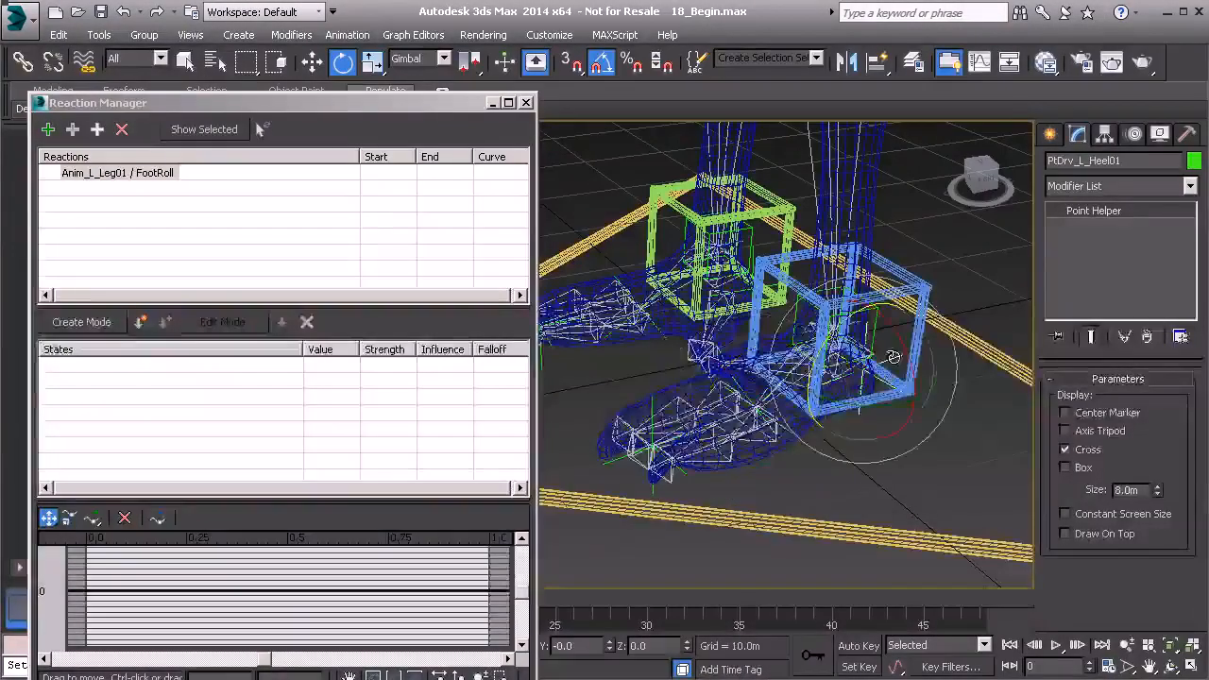
pyautogui.click(652, 408)
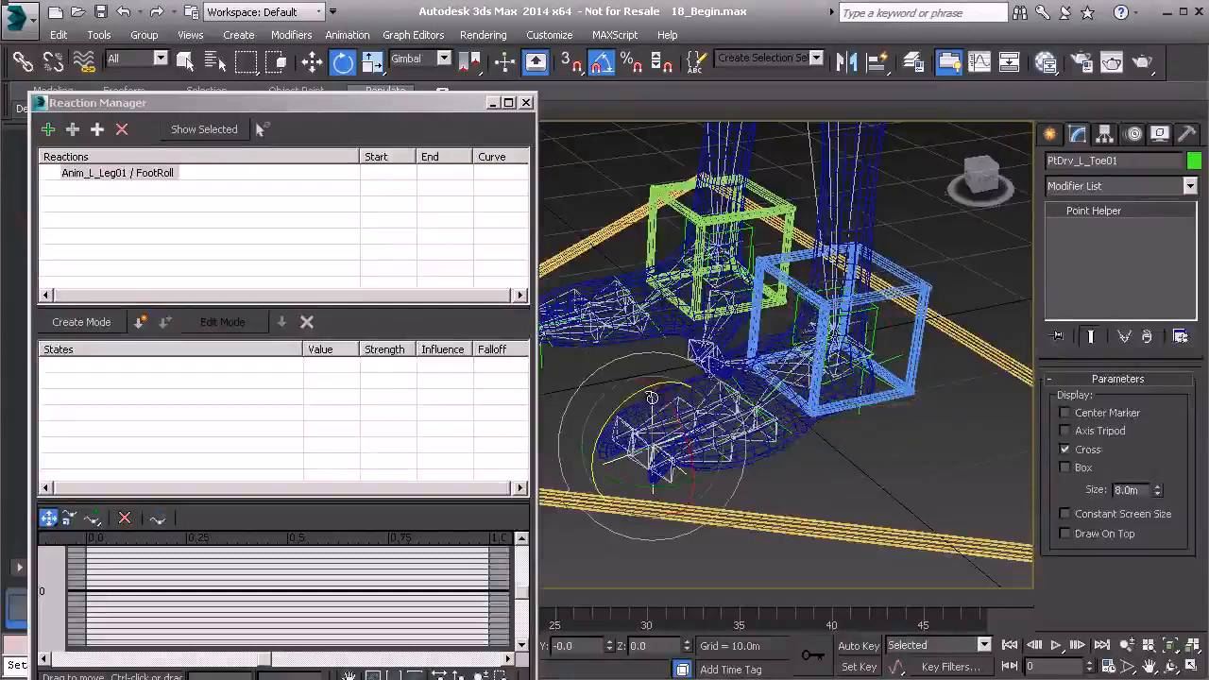
pyautogui.click(590, 366)
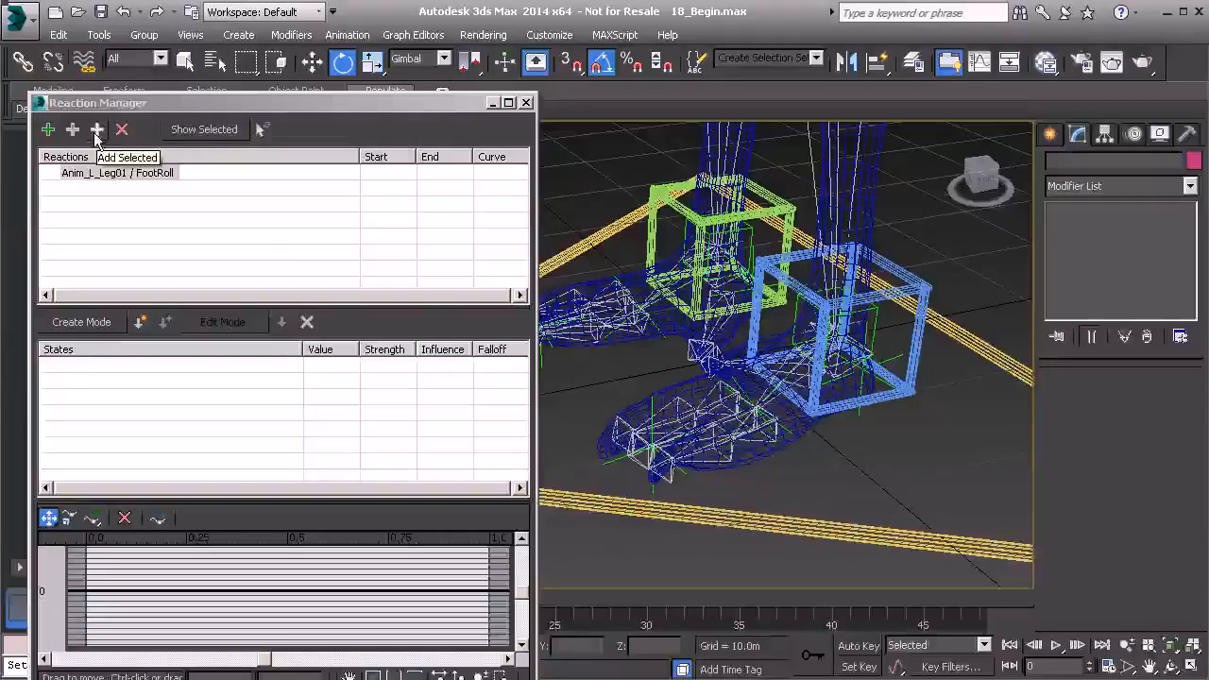
# Add the Zero Euler XYZ Z Rotation of the left toe helper PtDrv_L_Toe01 as a slave of the FootRoll reaction
pyautogui.click(651, 397)
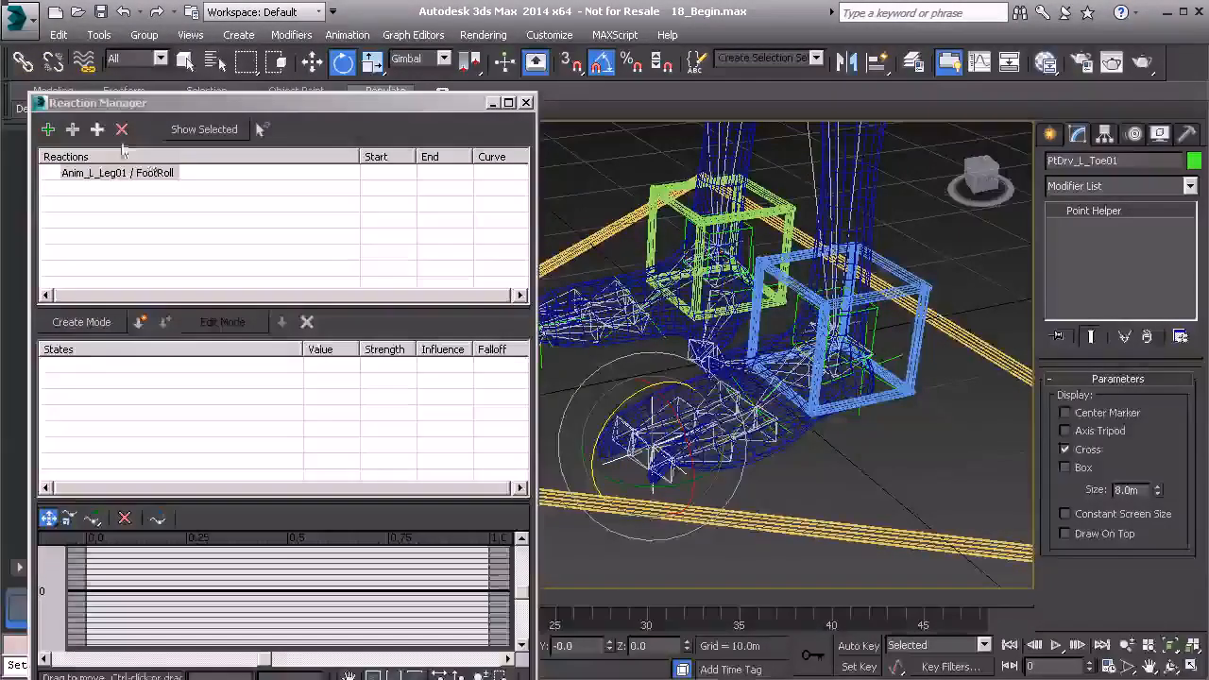
pyautogui.click(96, 129)
pyautogui.moveTo(98, 142)
pyautogui.moveTo(203, 156)
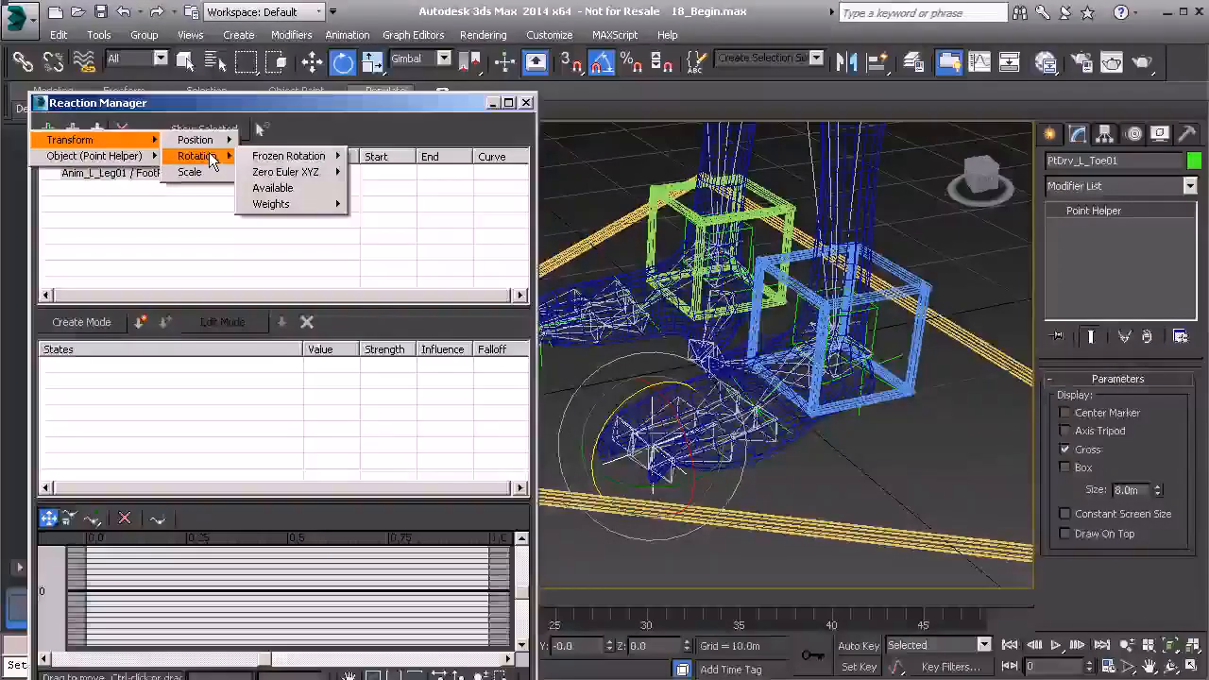
pyautogui.moveTo(326, 182)
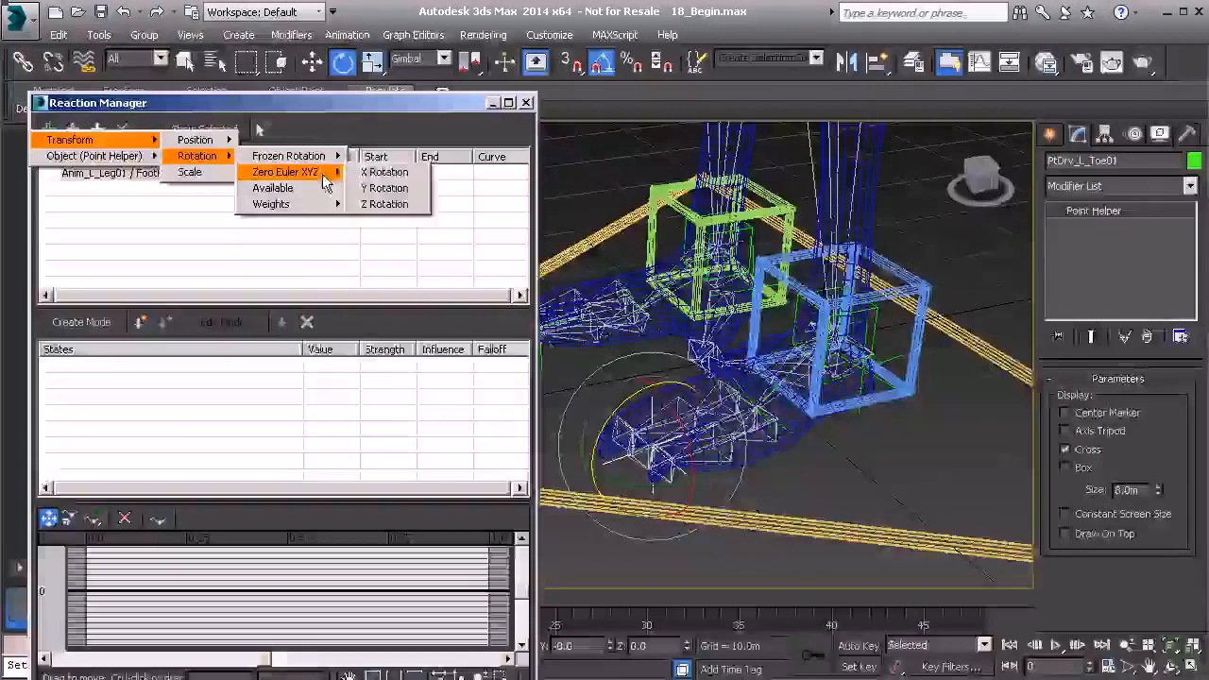
pyautogui.click(385, 204)
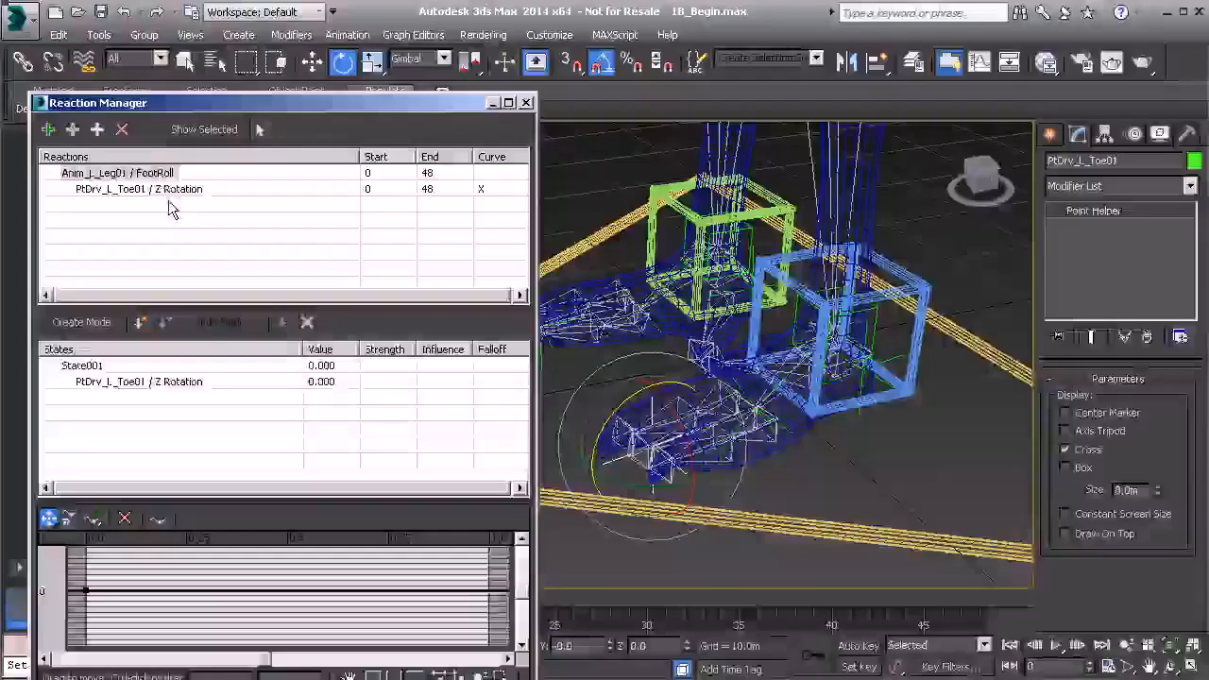
# Add the Zero Euler XYZ Z Rotation of the left foot helper PtDrv_L_Foot01 as a slave of the FootRoll reaction
pyautogui.click(138, 175)
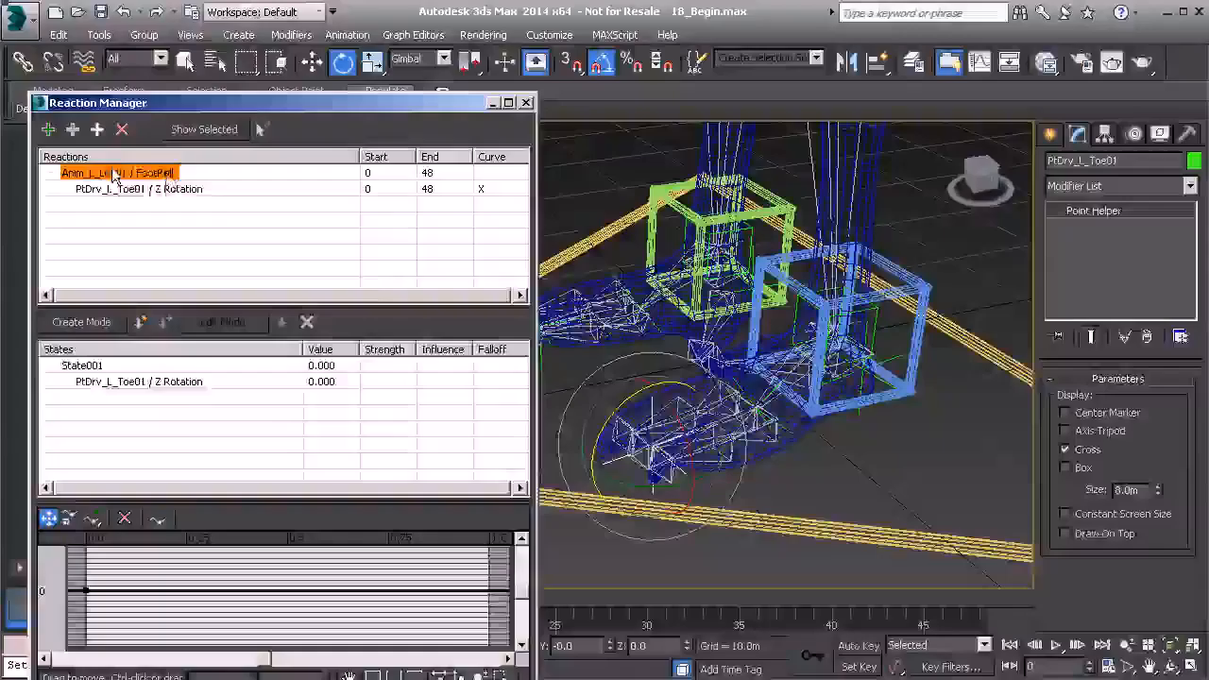
pyautogui.click(789, 431)
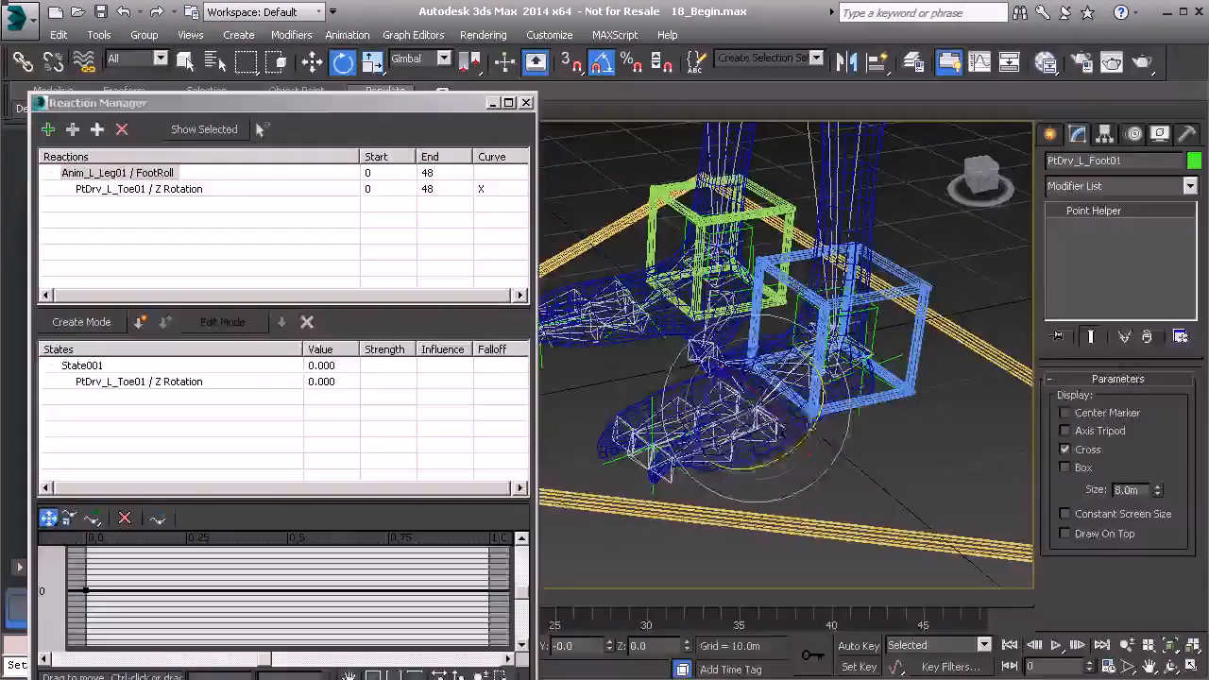
pyautogui.moveTo(770, 407); pyautogui.dragTo(725, 406, button='middle')
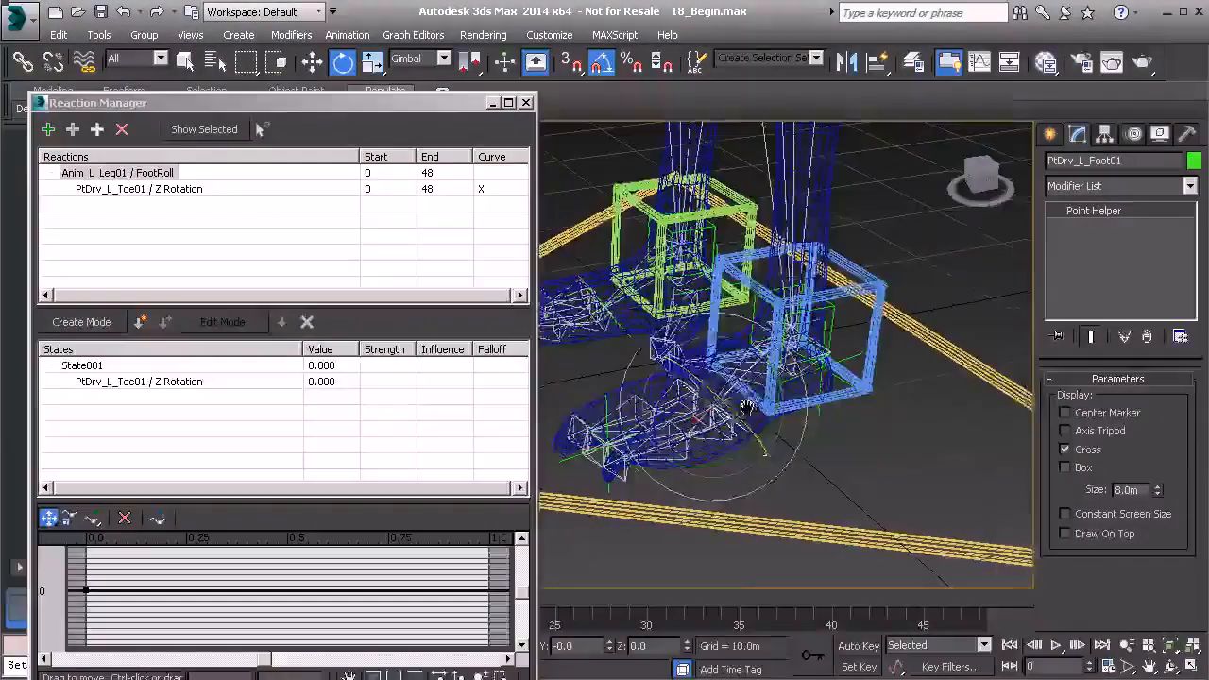
pyautogui.click(96, 129)
pyautogui.moveTo(132, 140)
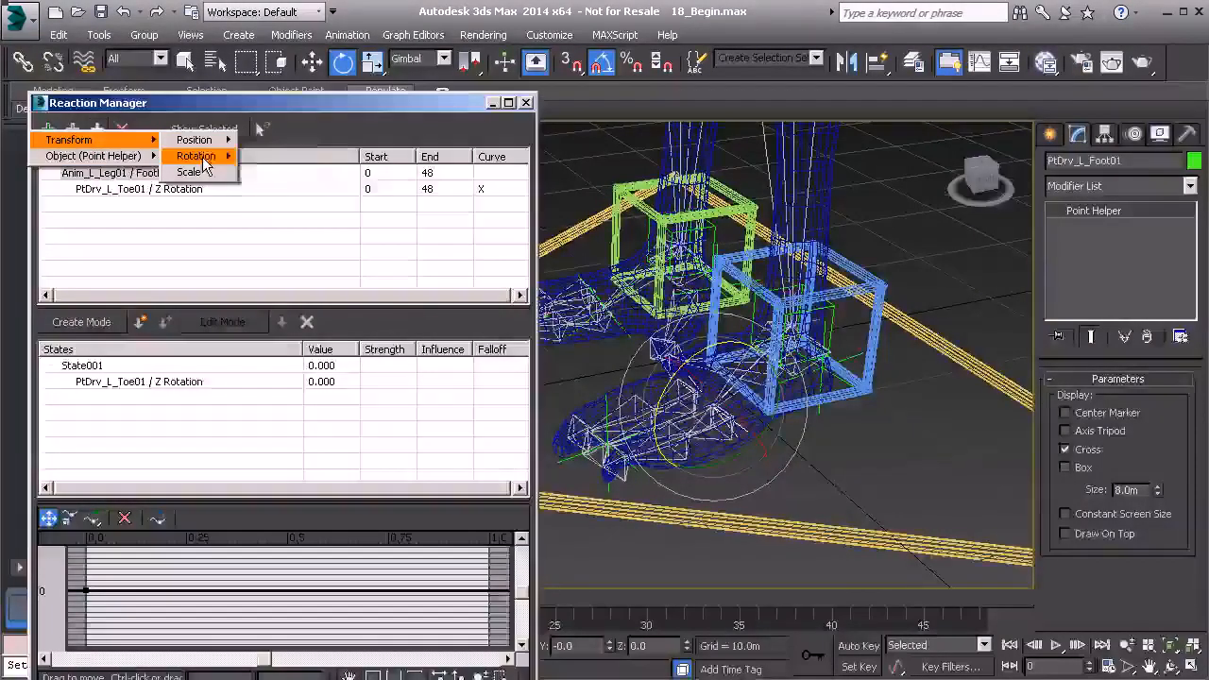
pyautogui.moveTo(284, 172)
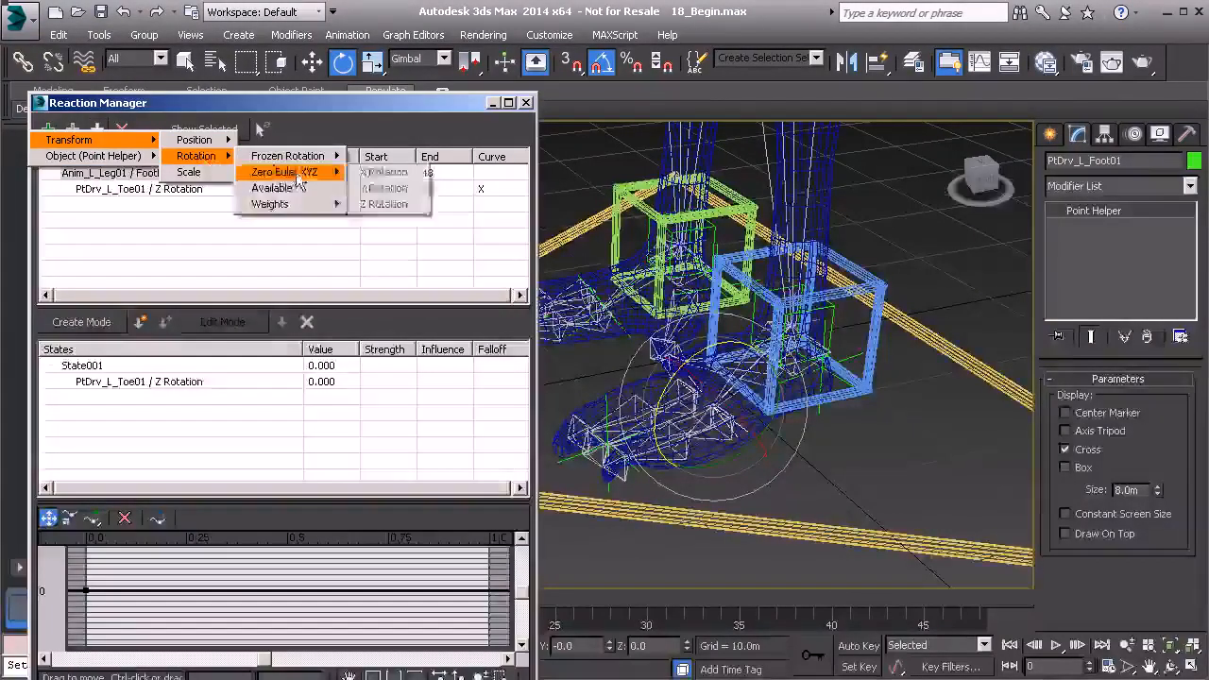
pyautogui.click(387, 205)
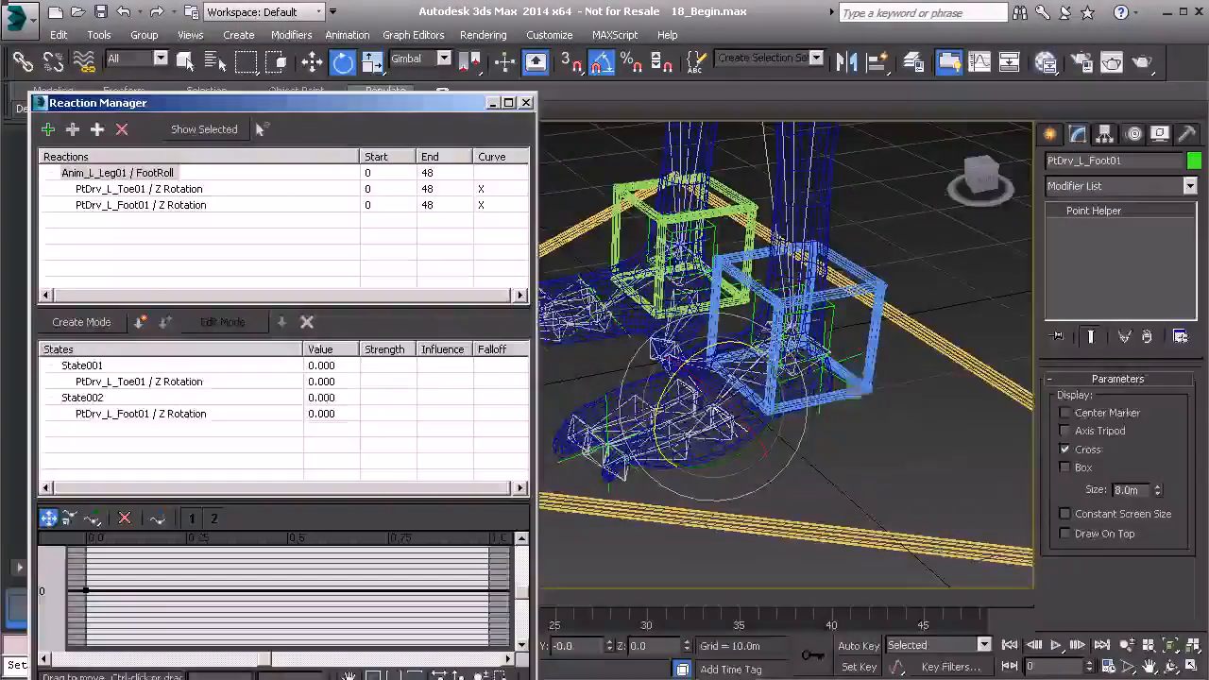
# Add the Zero Euler XYZ Z Rotation of the left heel helper PtDrv_L_Heel01 as a slave of the FootRoll reaction
pyautogui.click(854, 353)
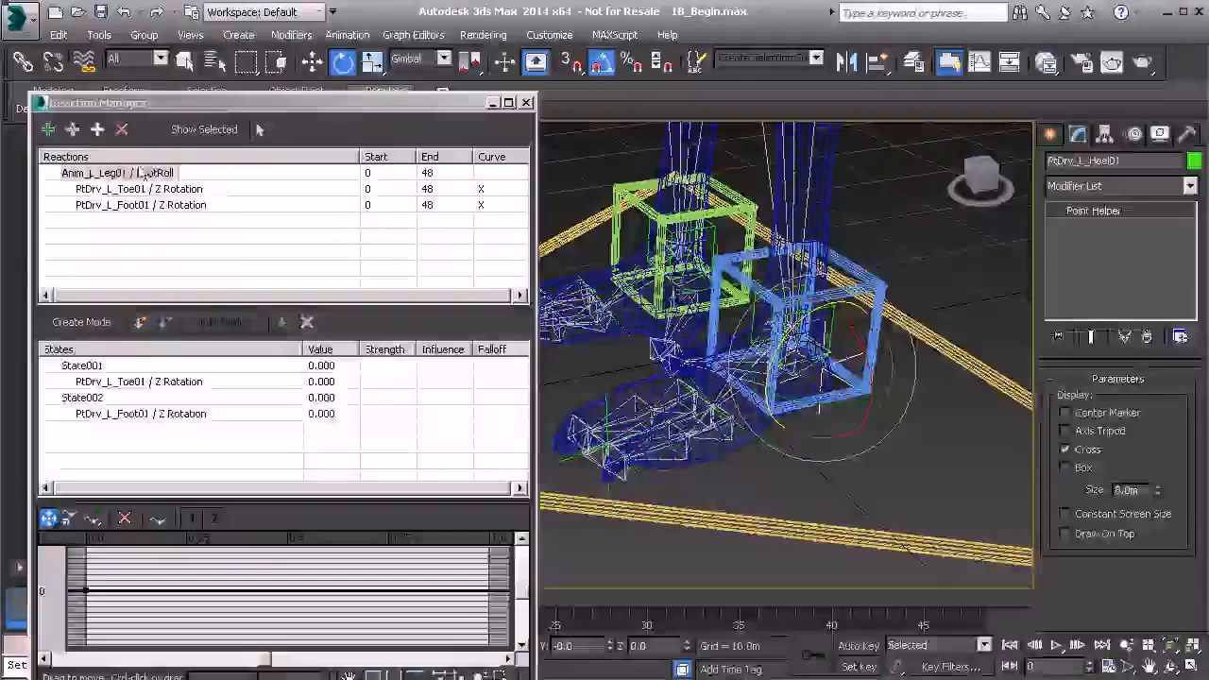
pyautogui.click(97, 132)
pyautogui.moveTo(105, 145)
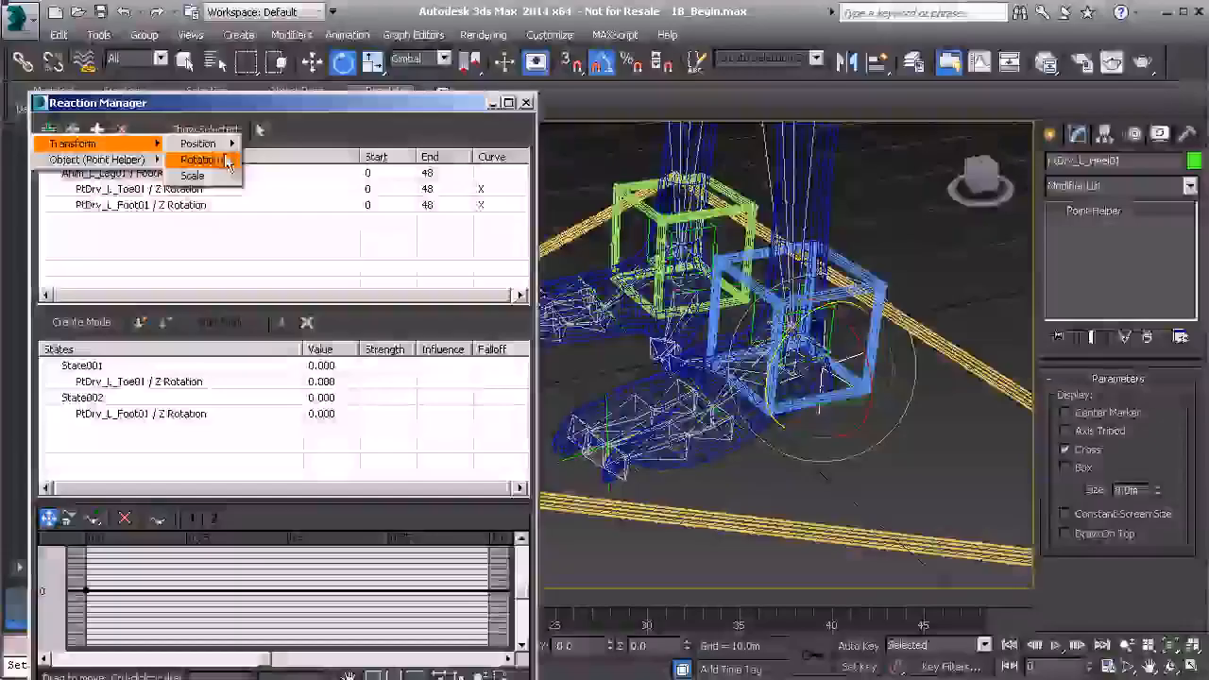
pyautogui.moveTo(206, 158)
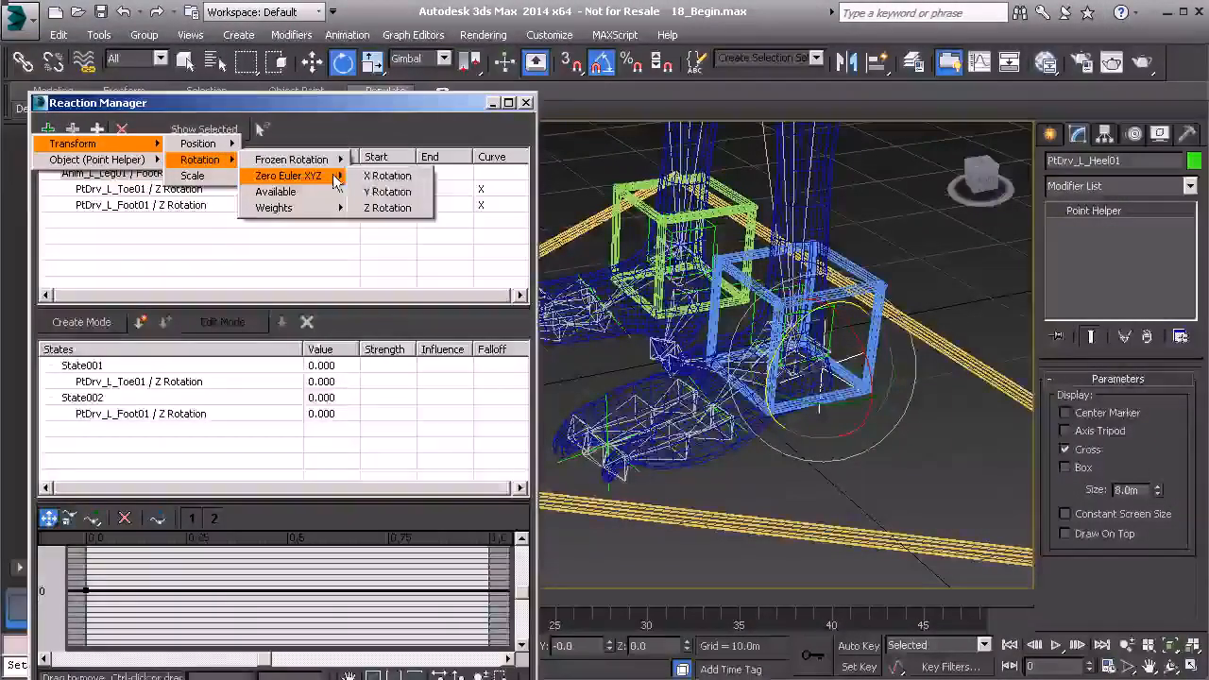
pyautogui.click(397, 208)
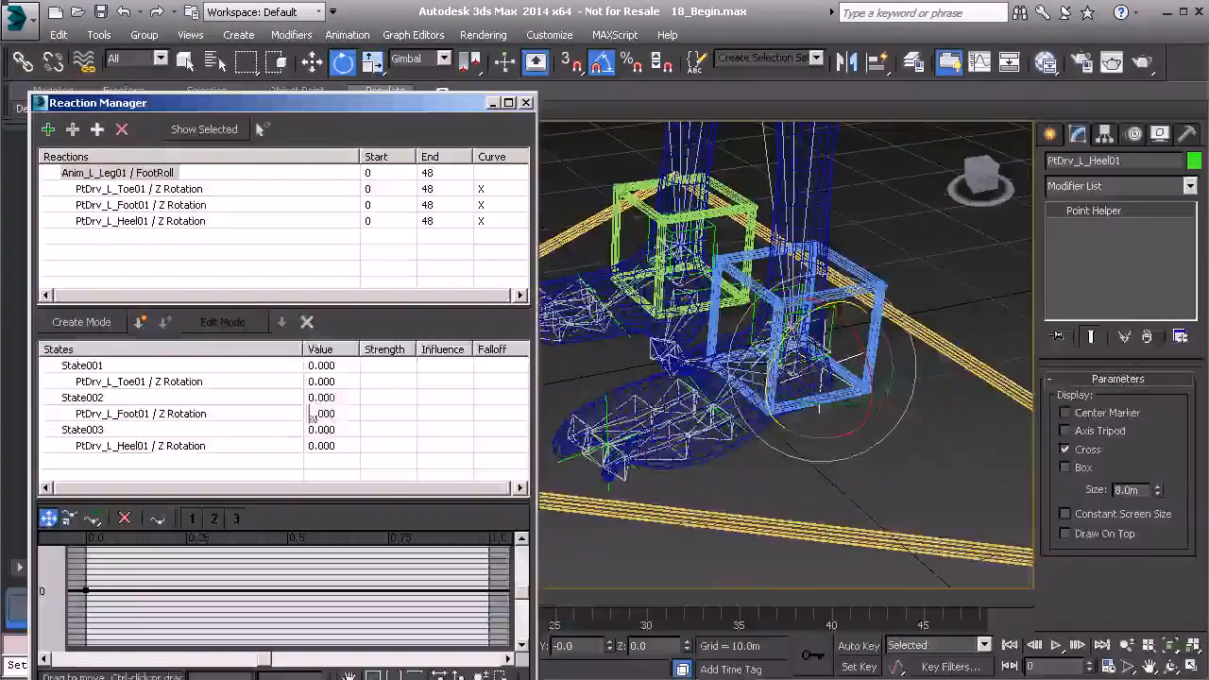
# Set the FootRoll attribute of the left leg control Anim_L_Leg01 to 10
pyautogui.moveTo(772, 372)
pyautogui.mouseDown(button='middle')
pyautogui.moveTo(769, 410)
pyautogui.moveTo(785, 390)
pyautogui.mouseUp(button='middle')
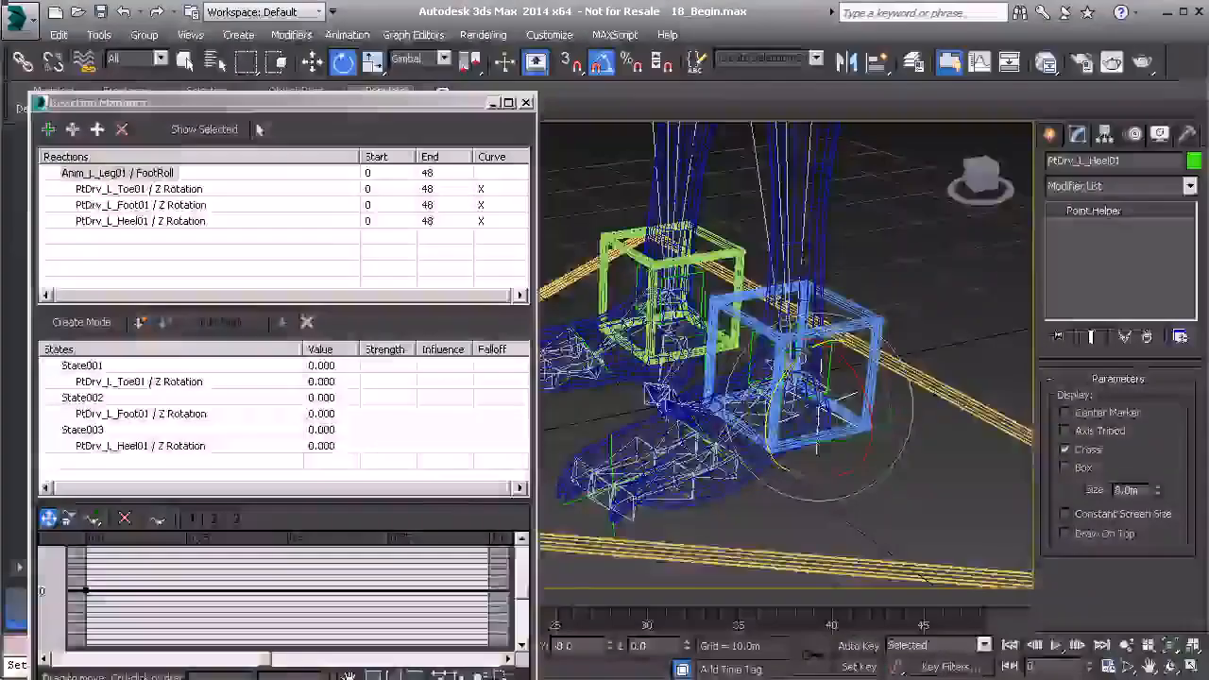
pyautogui.click(878, 364)
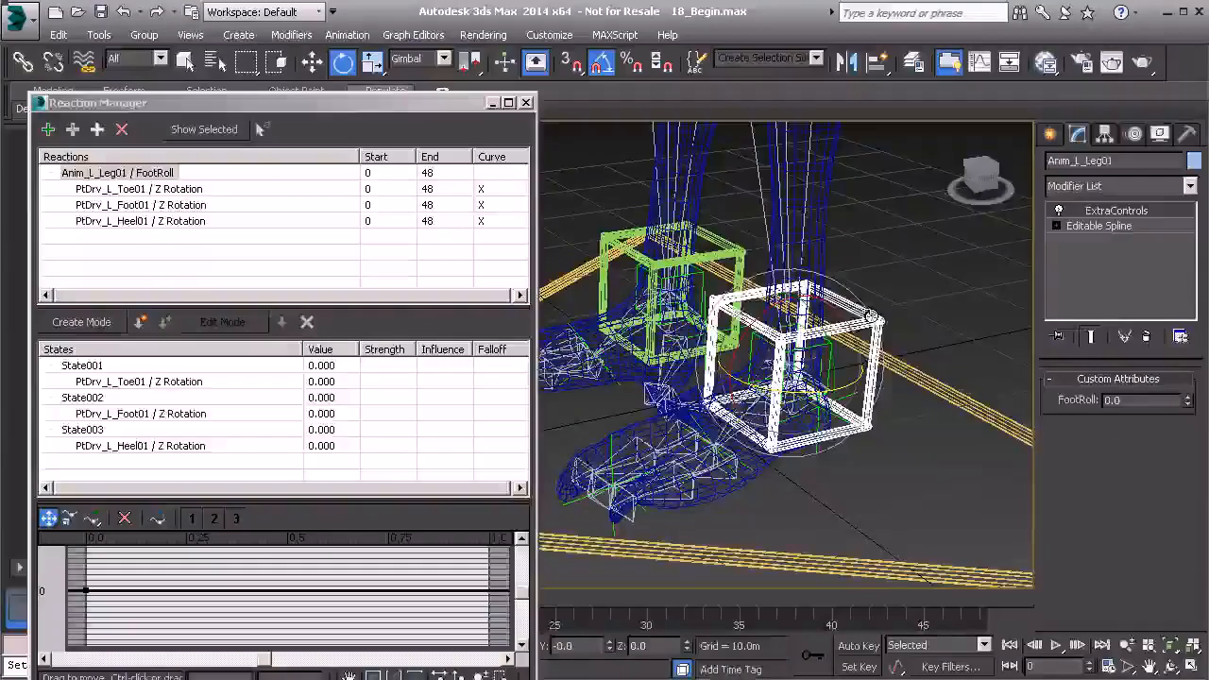
pyautogui.click(1132, 400)
pyautogui.write('10')
pyautogui.press('Return')
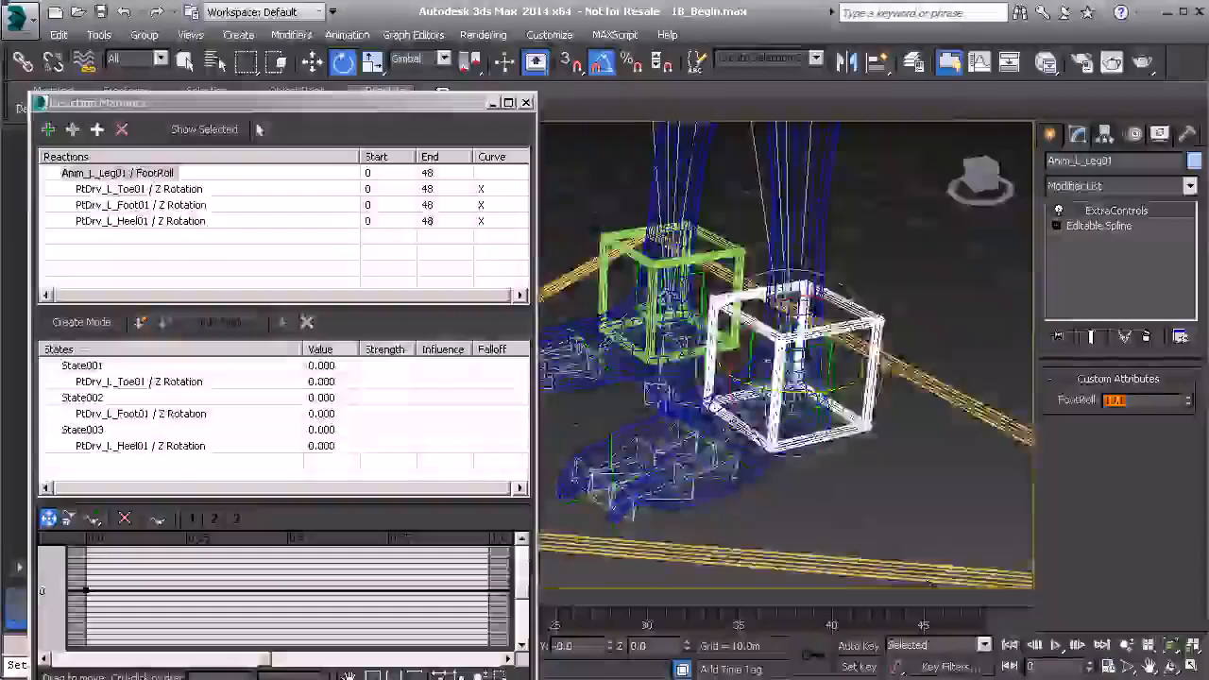
pyautogui.moveTo(824, 487); pyautogui.dragTo(875, 446, button='middle')
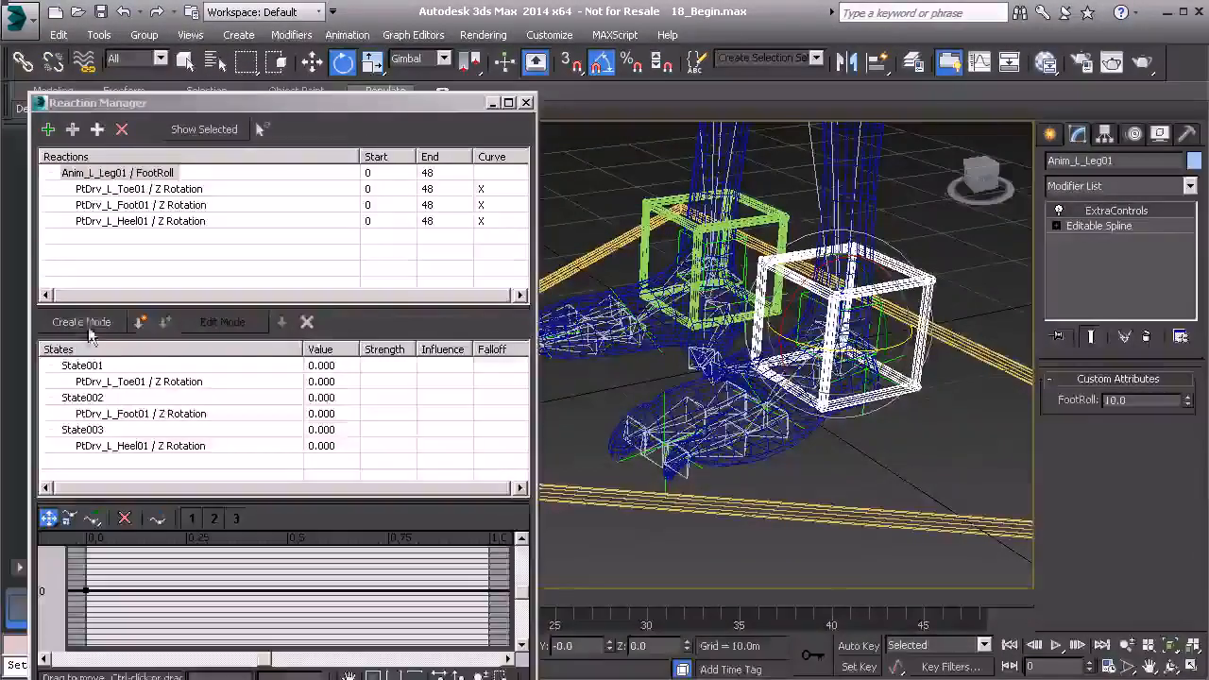
# Rotate the left toe helper PtDrv_L_Toe01 to -60 degrees on Z with the reaction's Create Mode active
pyautogui.click(629, 381)
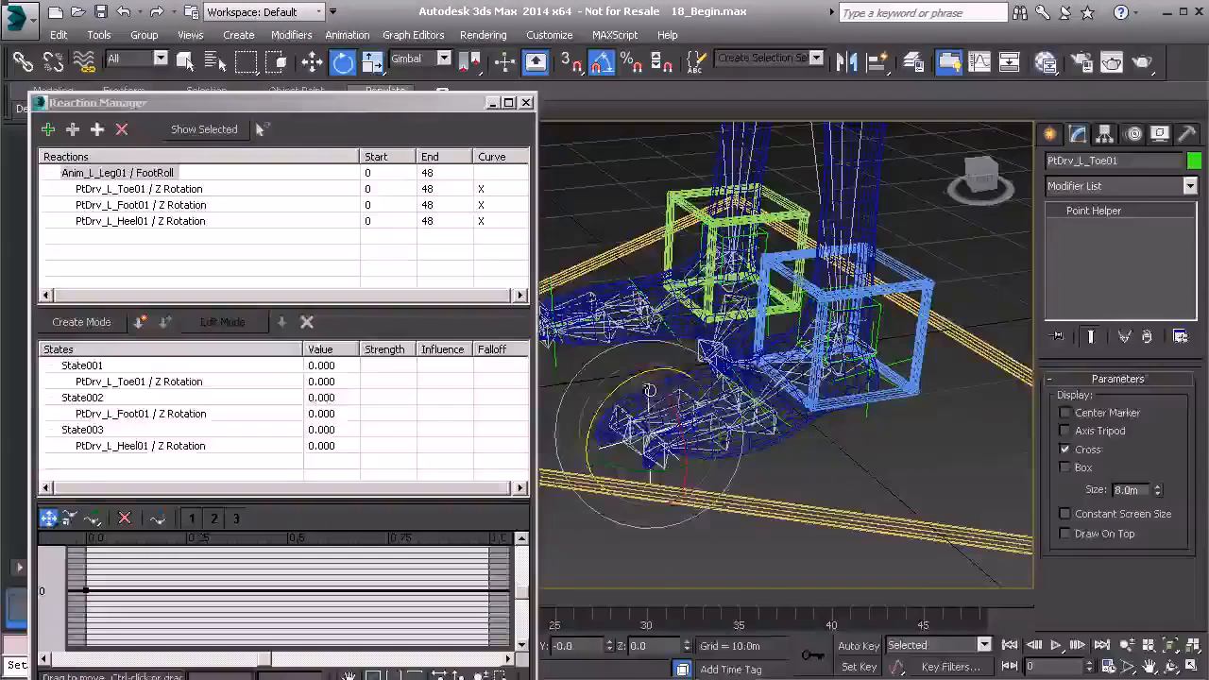
pyautogui.moveTo(612, 399); pyautogui.dragTo(603, 399)
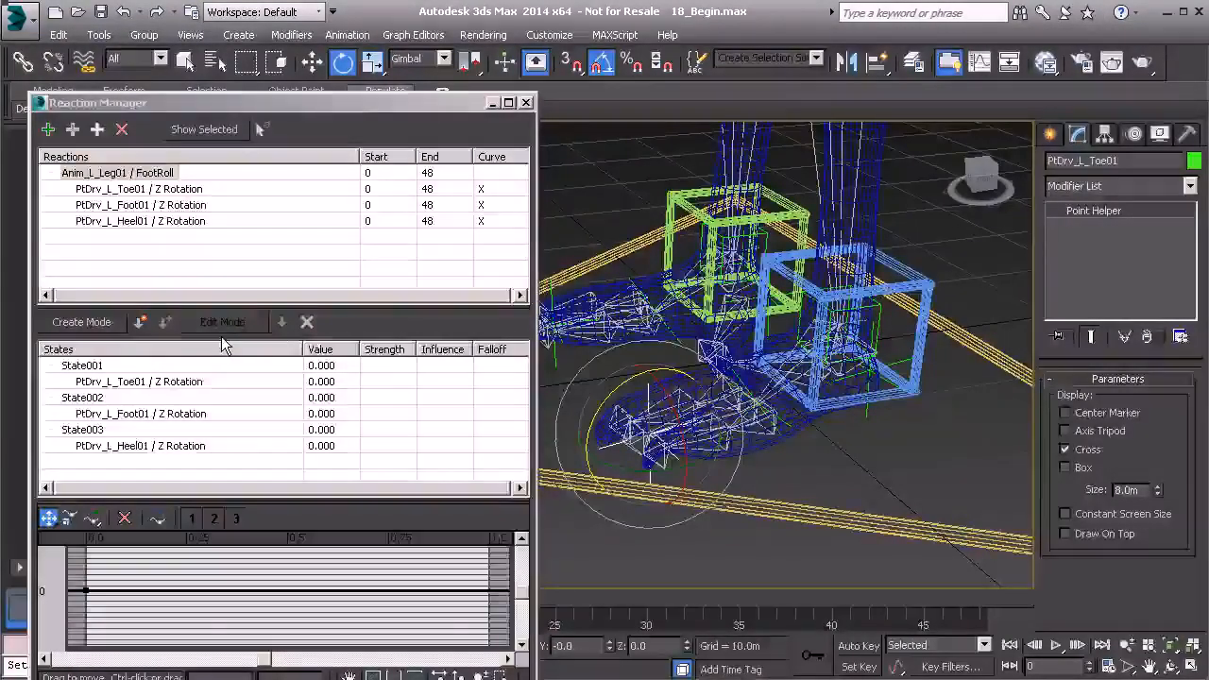
pyautogui.click(83, 322)
pyautogui.moveTo(809, 400); pyautogui.dragTo(849, 371, button='middle')
pyautogui.moveTo(658, 363); pyautogui.dragTo(668, 353)
pyautogui.keyDown('alt'); pyautogui.moveTo(699, 376); pyautogui.dragTo(653, 363, button='middle'); pyautogui.keyUp('alt')
pyautogui.moveTo(651, 361)
pyautogui.mouseDown()
pyautogui.moveTo(660, 356)
pyautogui.moveTo(621, 417)
pyautogui.mouseUp()
pyautogui.moveTo(840, 292)
pyautogui.mouseDown(button='middle')
pyautogui.moveTo(821, 390)
pyautogui.moveTo(767, 377)
pyautogui.mouseUp(button='middle')
pyautogui.moveTo(730, 472); pyautogui.dragTo(725, 468)
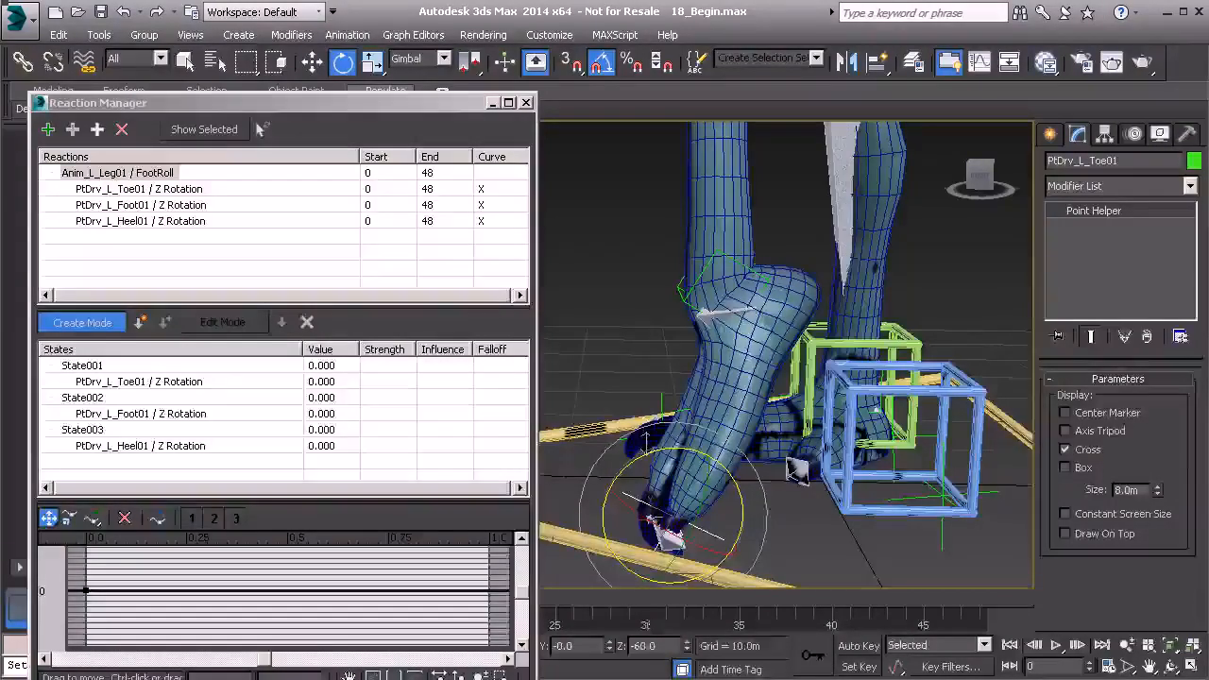
pyautogui.keyDown('alt'); pyautogui.moveTo(667, 500); pyautogui.dragTo(609, 426, button='middle'); pyautogui.keyUp('alt')
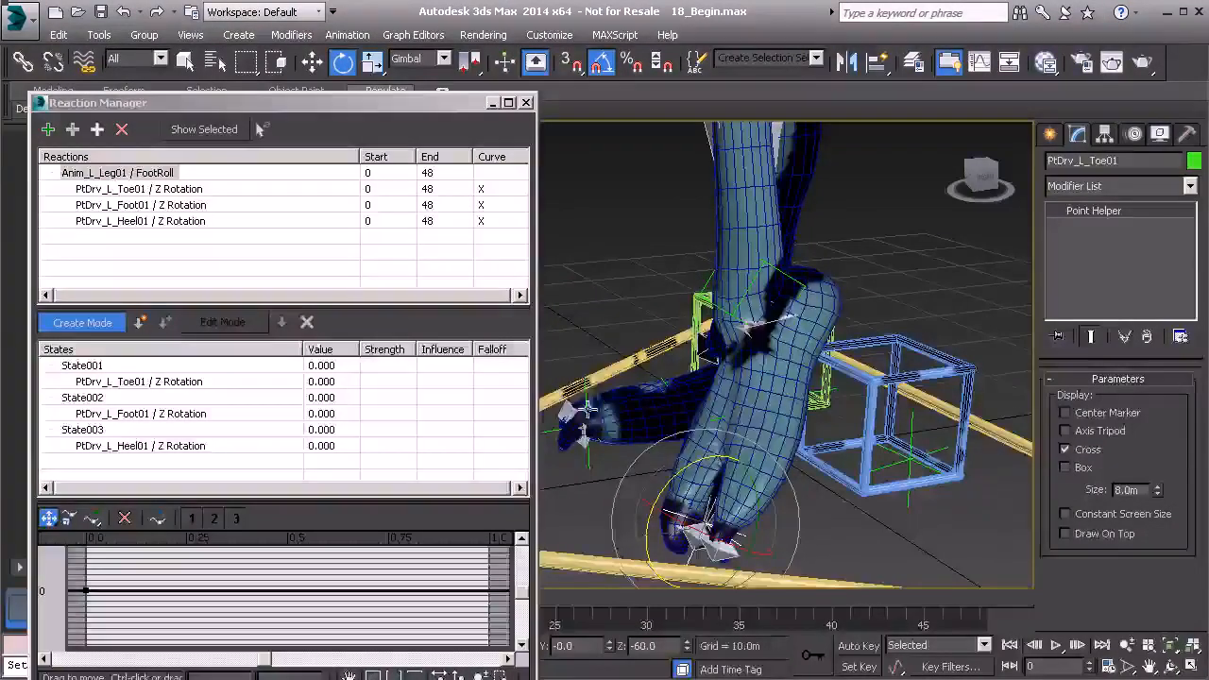
pyautogui.keyDown('alt'); pyautogui.moveTo(605, 401); pyautogui.dragTo(741, 437, button='middle'); pyautogui.keyUp('alt')
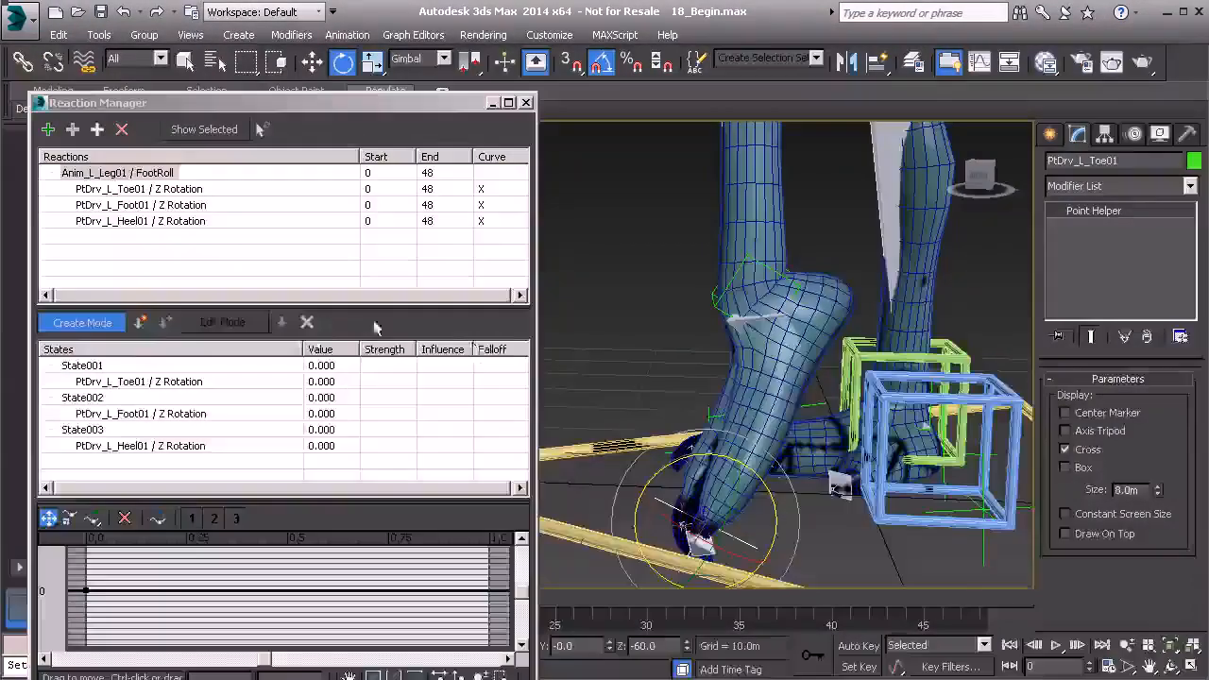
# Create a new FootRoll state from the current toe pose, check its values in the states list, and turn off Create Mode
pyautogui.click(139, 323)
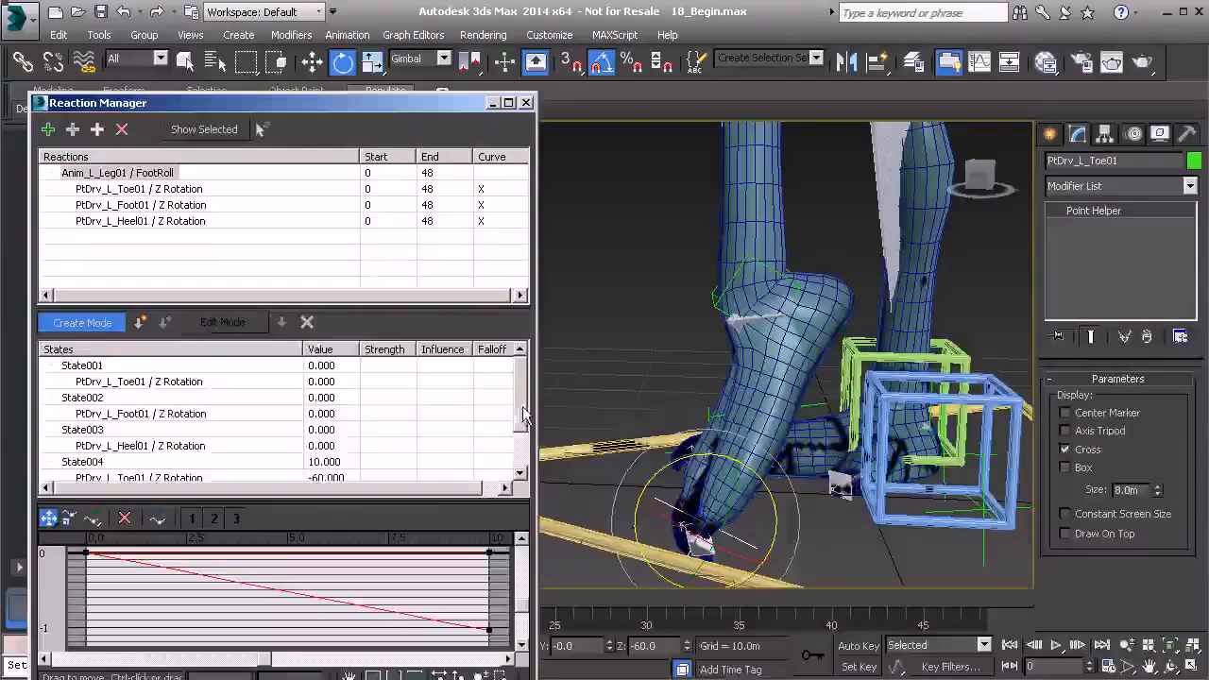
pyautogui.moveTo(519, 416); pyautogui.dragTo(529, 440)
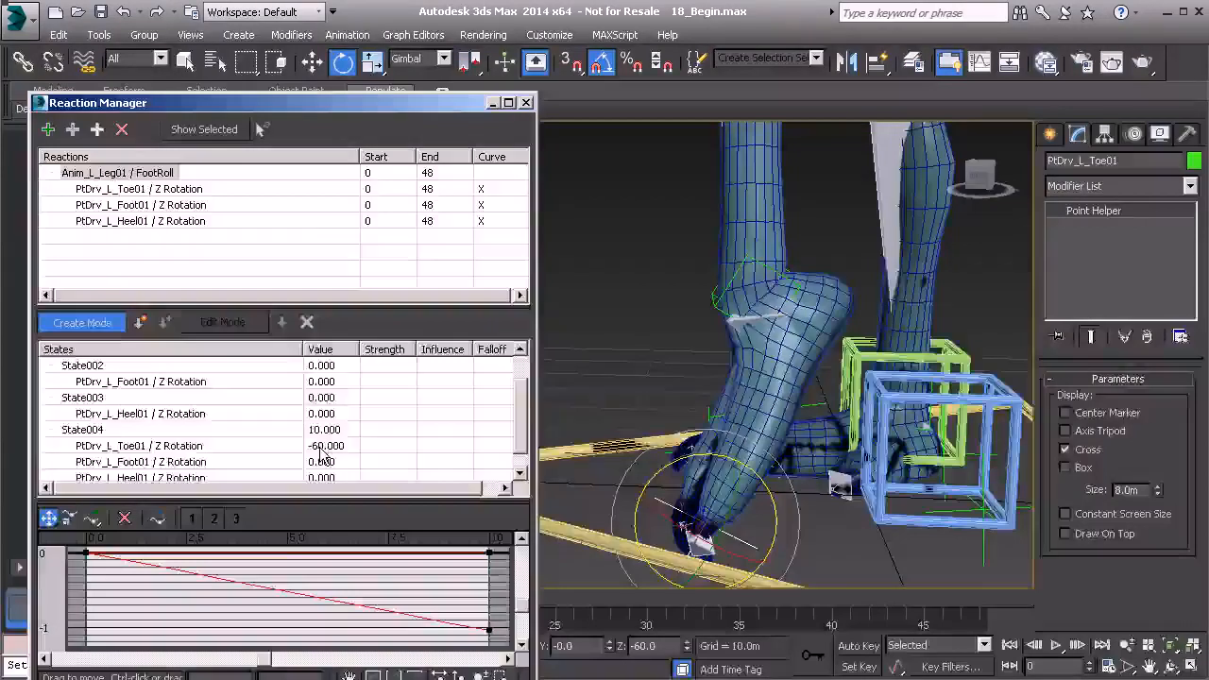
pyautogui.click(94, 323)
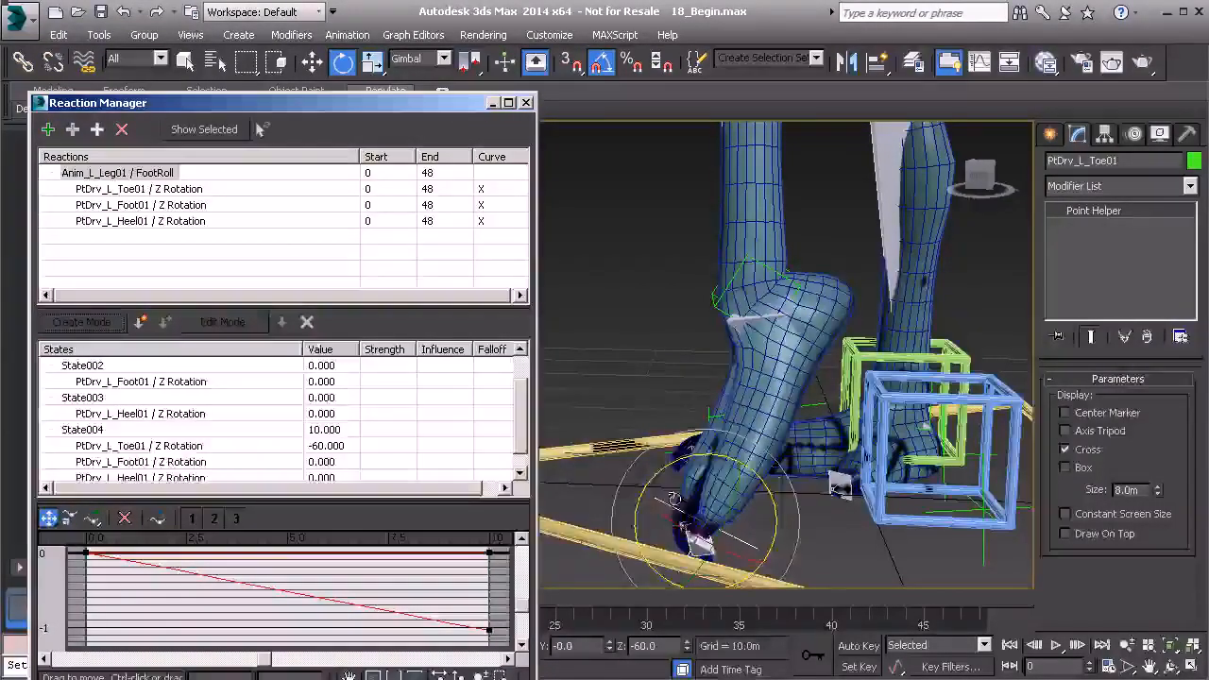
# Test the foot roll by scrubbing FootRoll on Anim_L_Leg01, and set the attribute to -10
pyautogui.moveTo(680, 461); pyautogui.dragTo(695, 459)
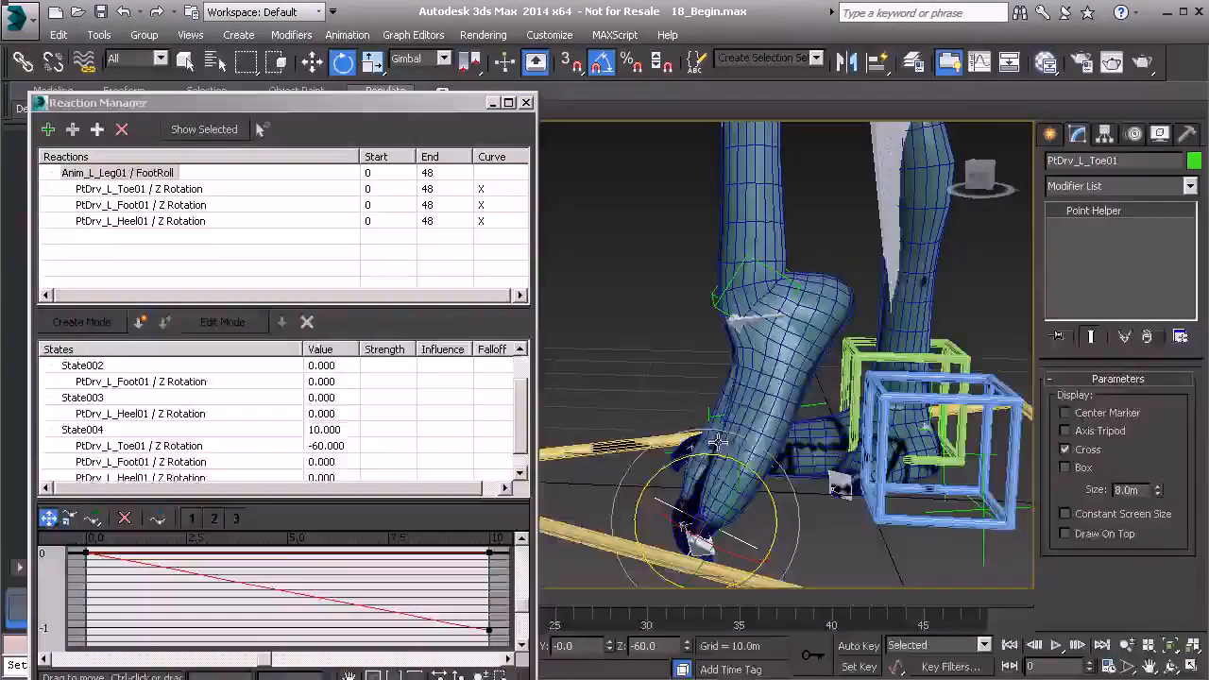
pyautogui.scroll(-3, 861, 416)
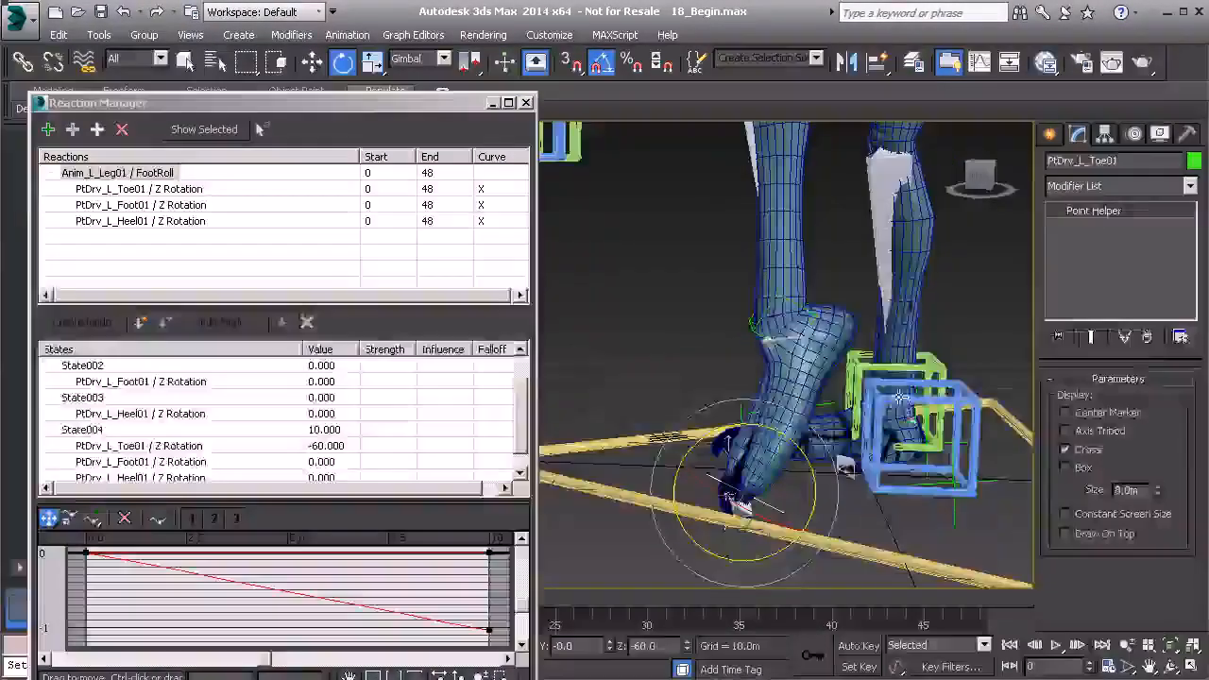
pyautogui.click(889, 397)
pyautogui.moveTo(1190, 402); pyautogui.dragTo(1206, 520)
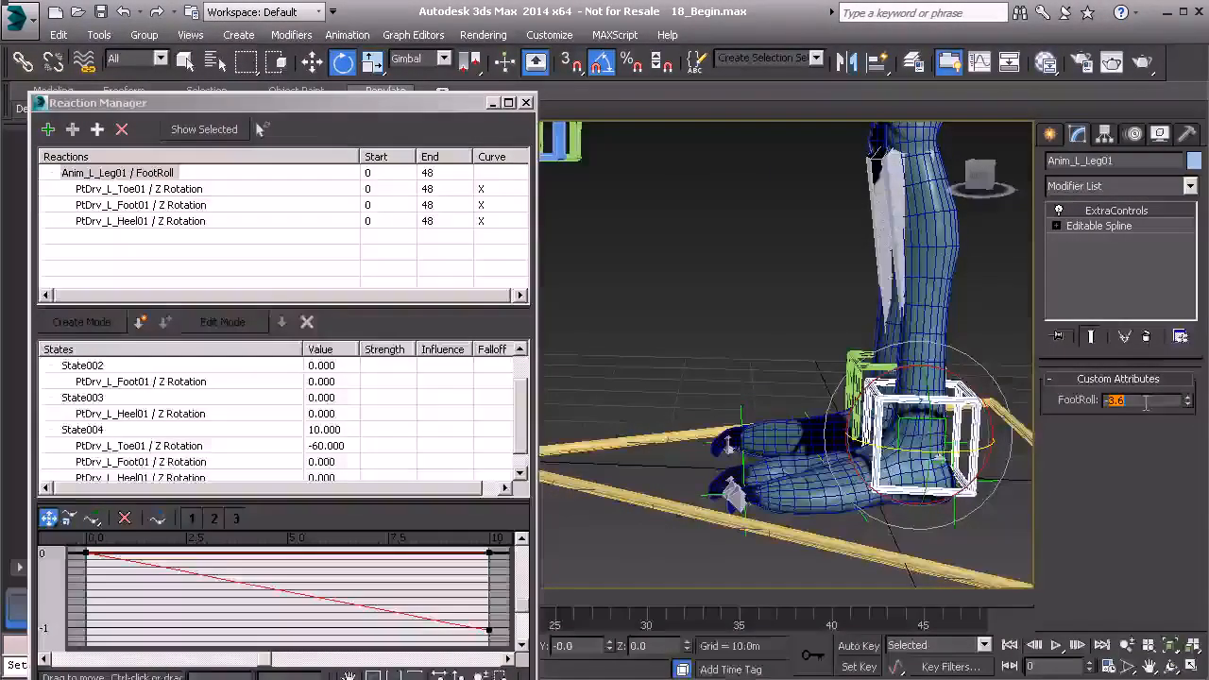
pyautogui.write('-10')
pyautogui.press('Return')
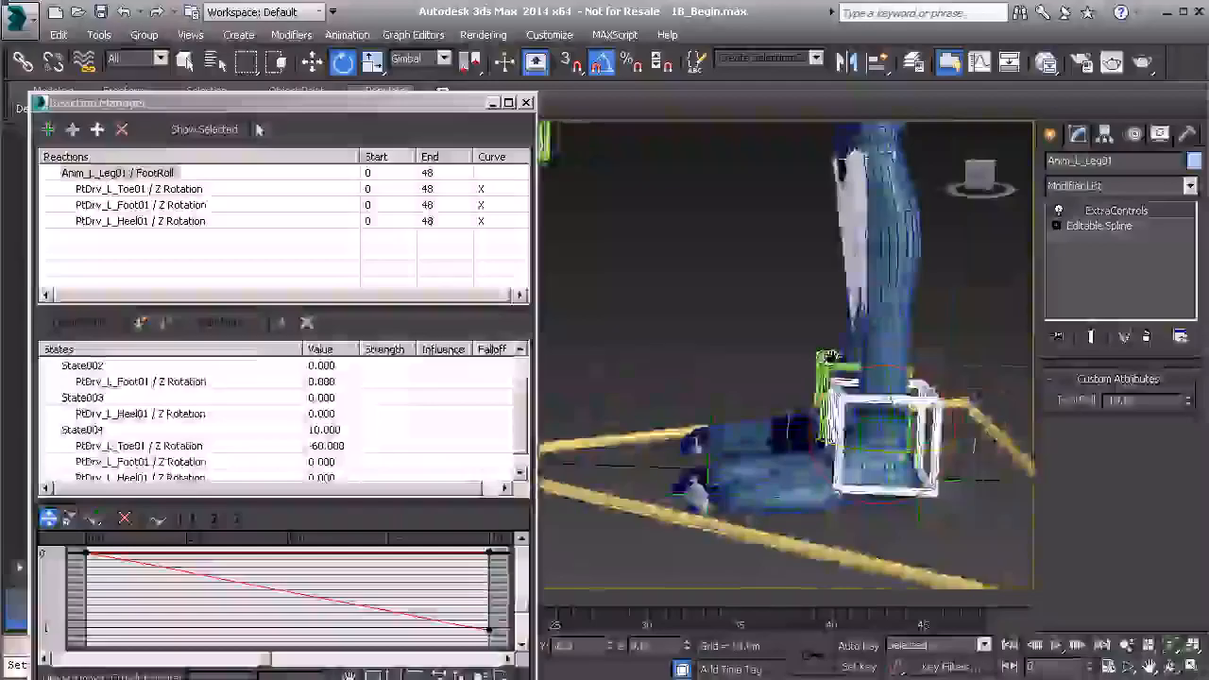
# In Create Mode, rotate the left heel helper PtDrv_L_Heel01 to 50 degrees on Z and record it as a new FootRoll state
pyautogui.click(141, 173)
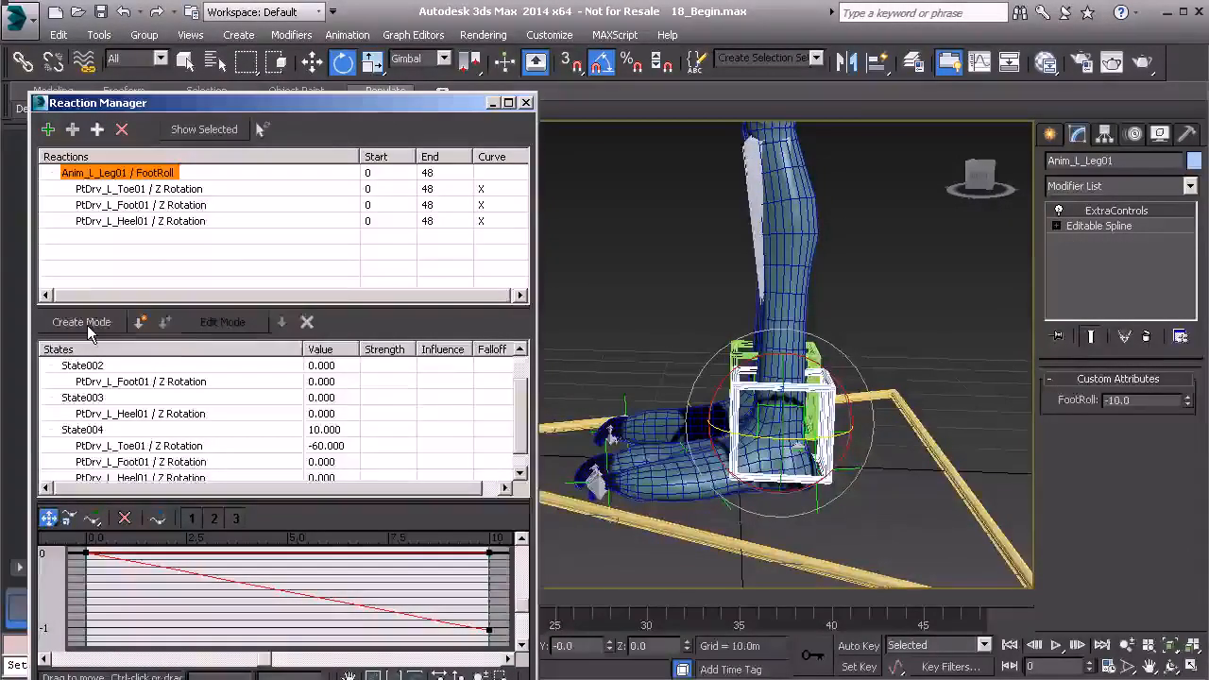
pyautogui.keyDown('alt'); pyautogui.moveTo(850, 463); pyautogui.dragTo(814, 466, button='middle'); pyautogui.keyUp('alt')
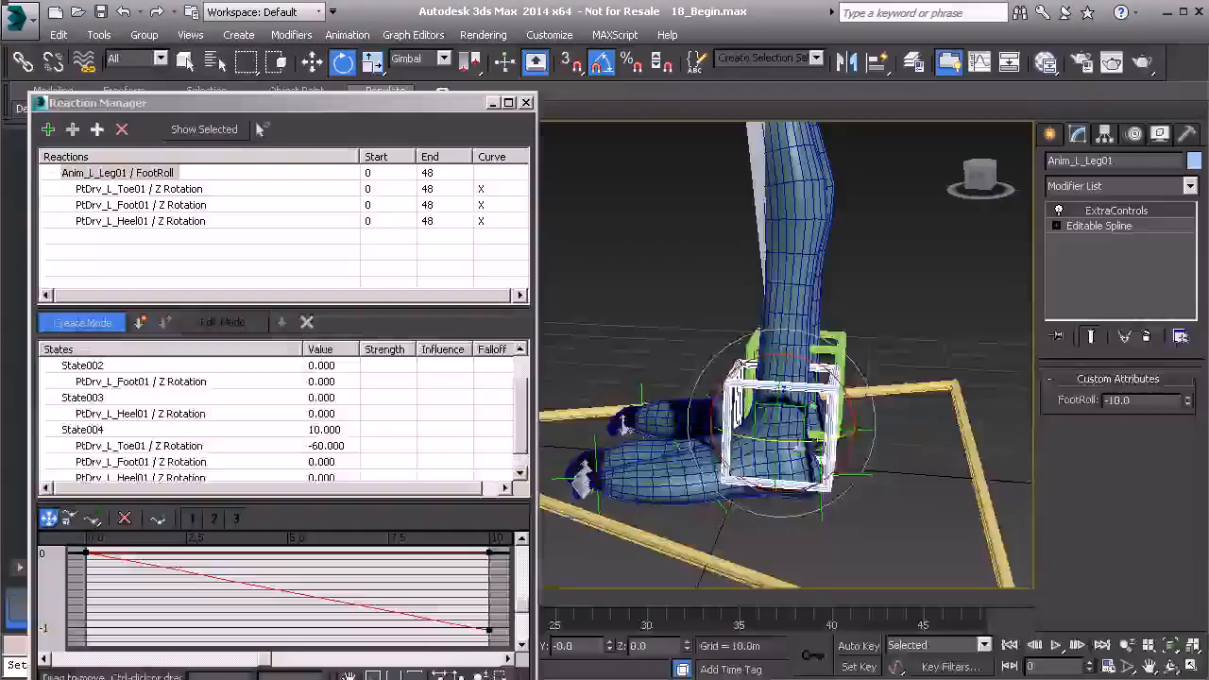
pyautogui.click(857, 478)
pyautogui.moveTo(850, 416); pyautogui.dragTo(886, 446)
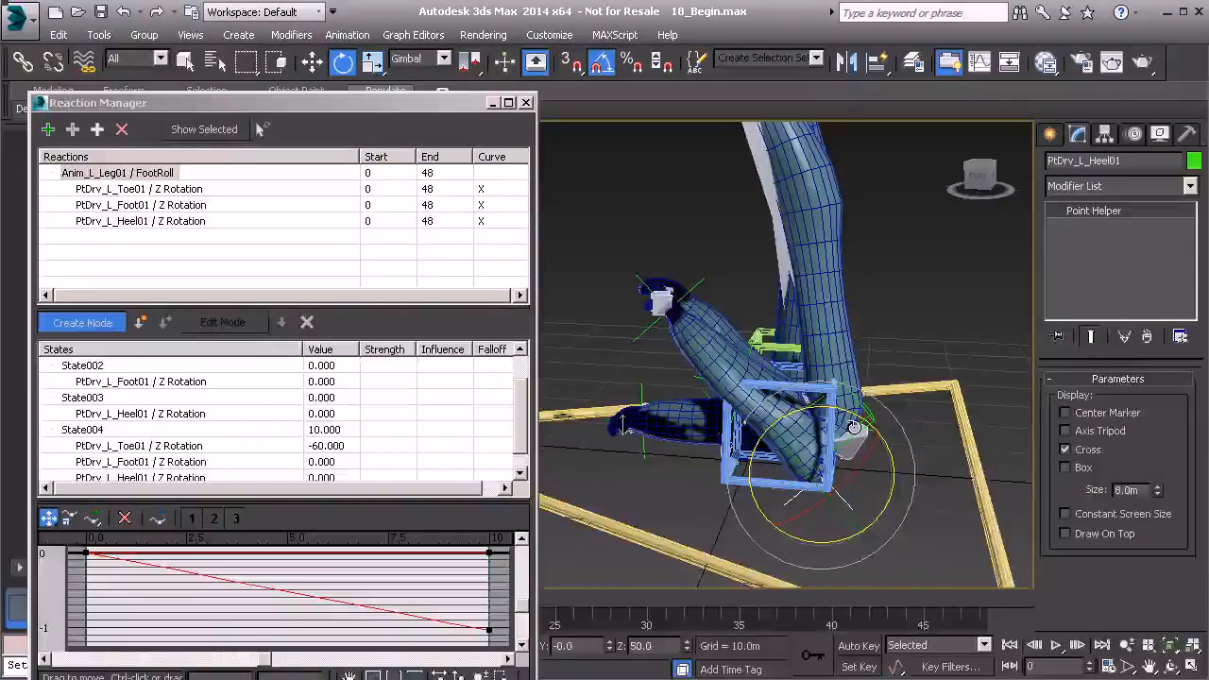
pyautogui.keyDown('alt'); pyautogui.moveTo(853, 427); pyautogui.dragTo(843, 406, button='middle'); pyautogui.keyUp('alt')
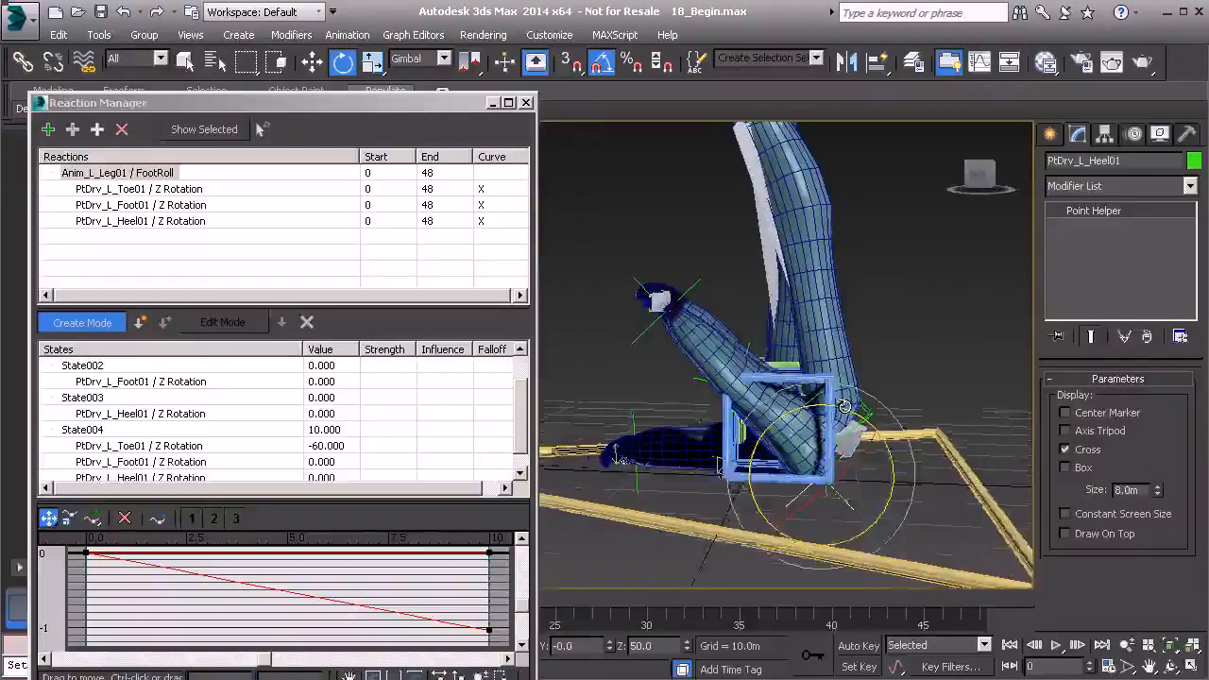
pyautogui.click(140, 322)
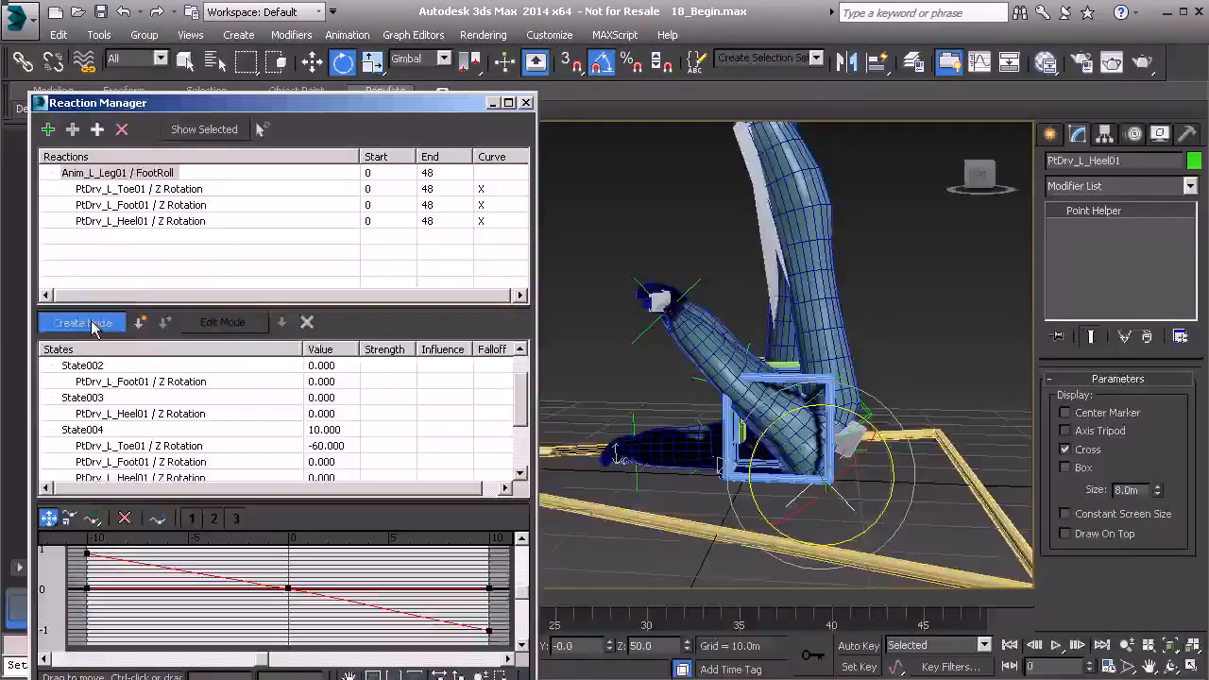
pyautogui.click(94, 326)
# Scrub FootRoll on Anim_L_Leg01 to test the heel and toe roll, and set it to 5
pyautogui.click(746, 472)
pyautogui.moveTo(1187, 402); pyautogui.dragTo(1161, 238)
pyautogui.doubleClick(1126, 401)
pyautogui.write('5')
pyautogui.press('Return')
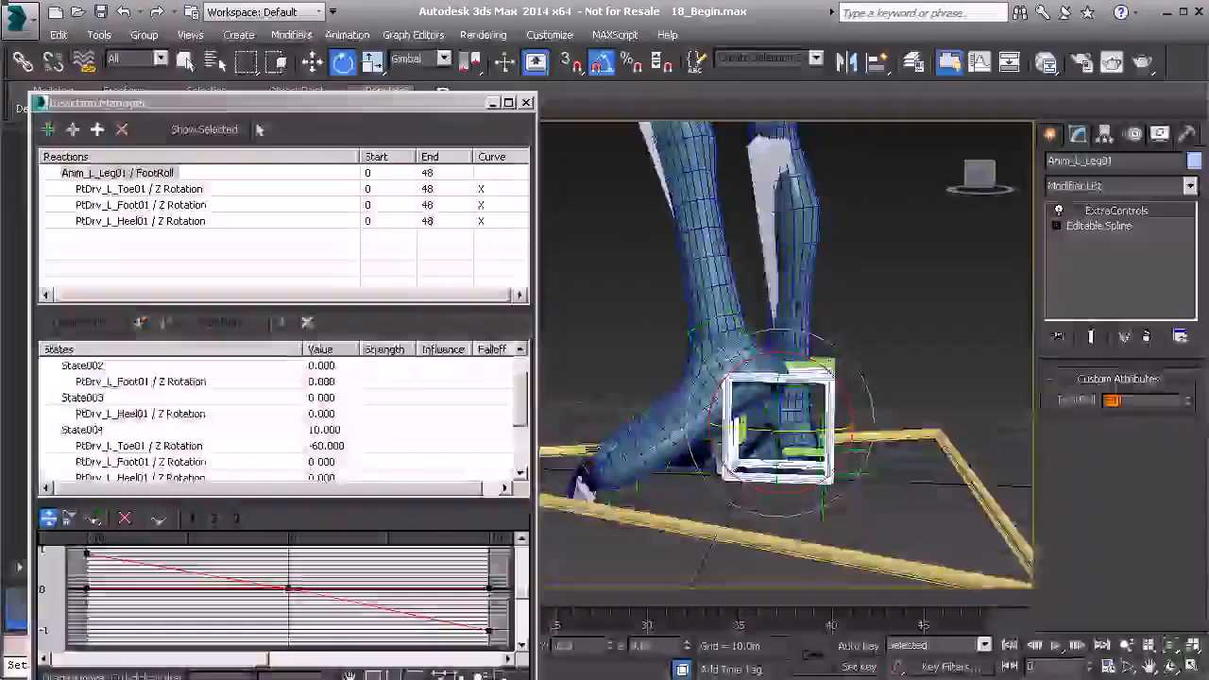
# Turn on Create Mode for the Anim_L_Leg01 / FootRoll reaction and set the Z rotation of toe helper PtDrv_L_Toe01 to 0
pyautogui.click(162, 178)
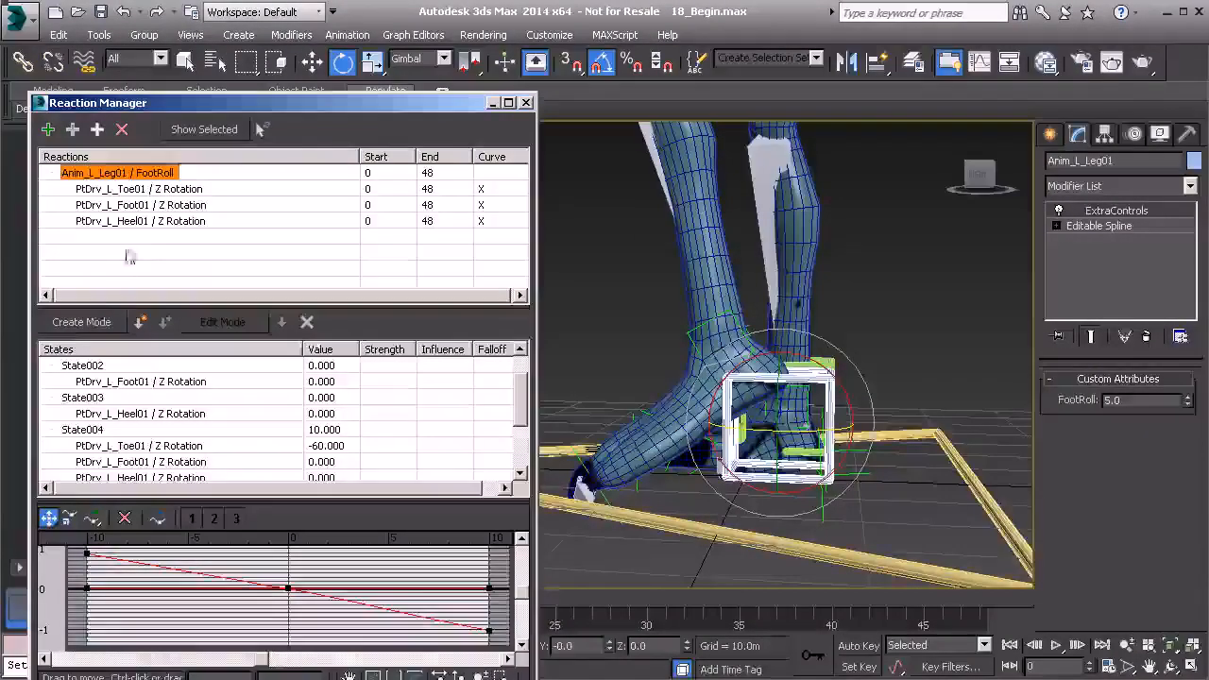
pyautogui.click(82, 322)
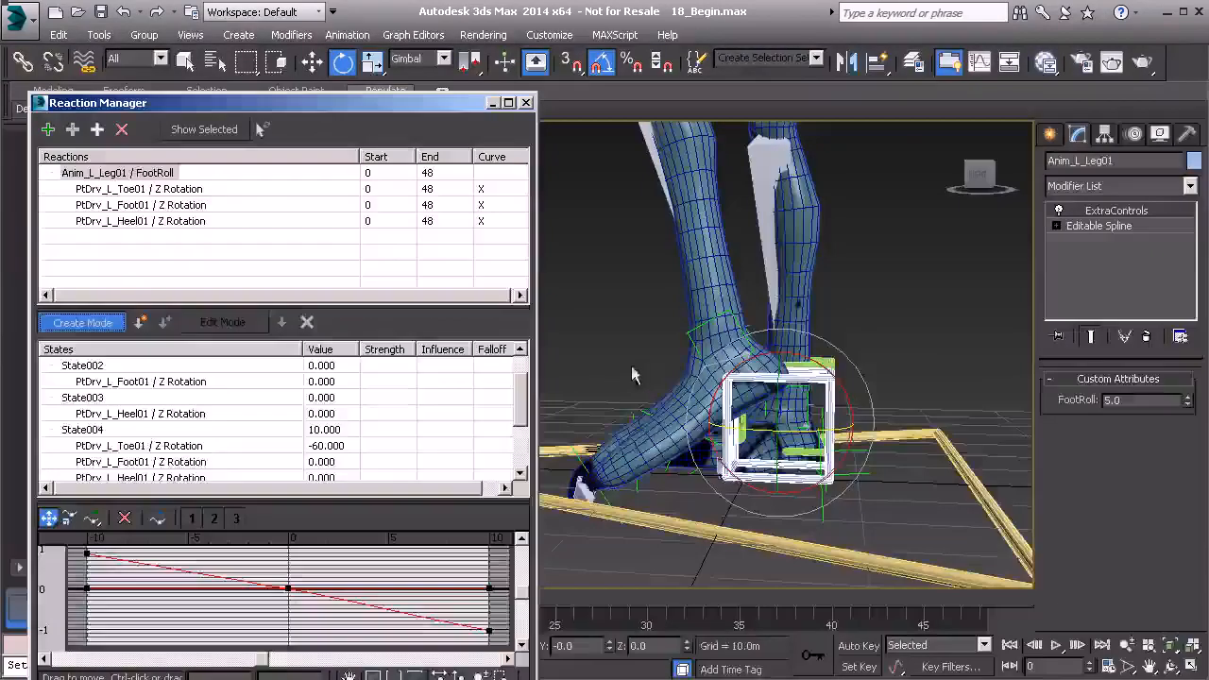
pyautogui.click(586, 453)
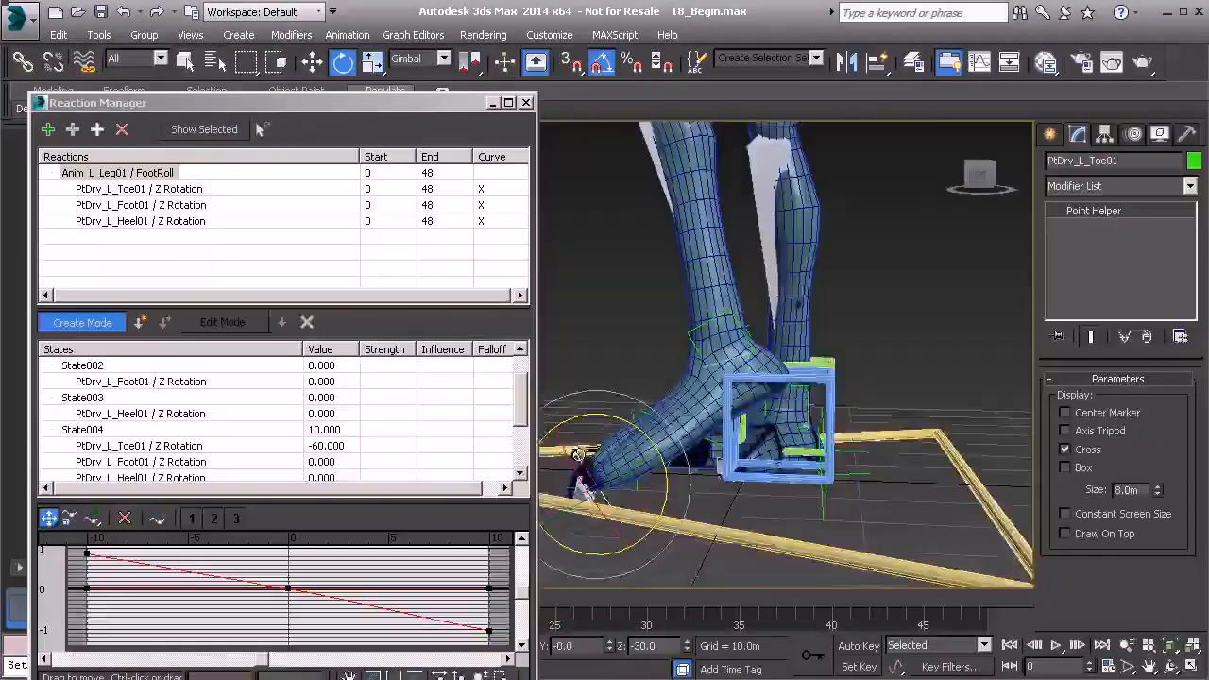
pyautogui.moveTo(586, 450); pyautogui.dragTo(651, 415, button='middle')
pyautogui.click(625, 646)
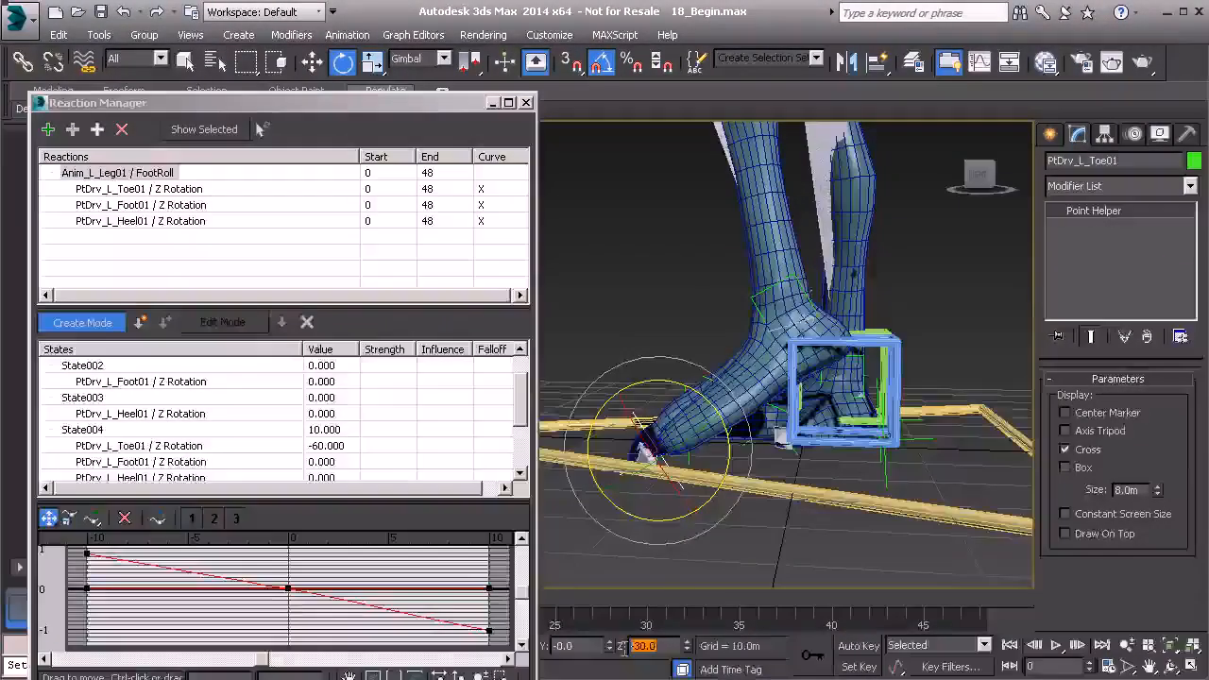
pyautogui.write('0')
pyautogui.press('Return')
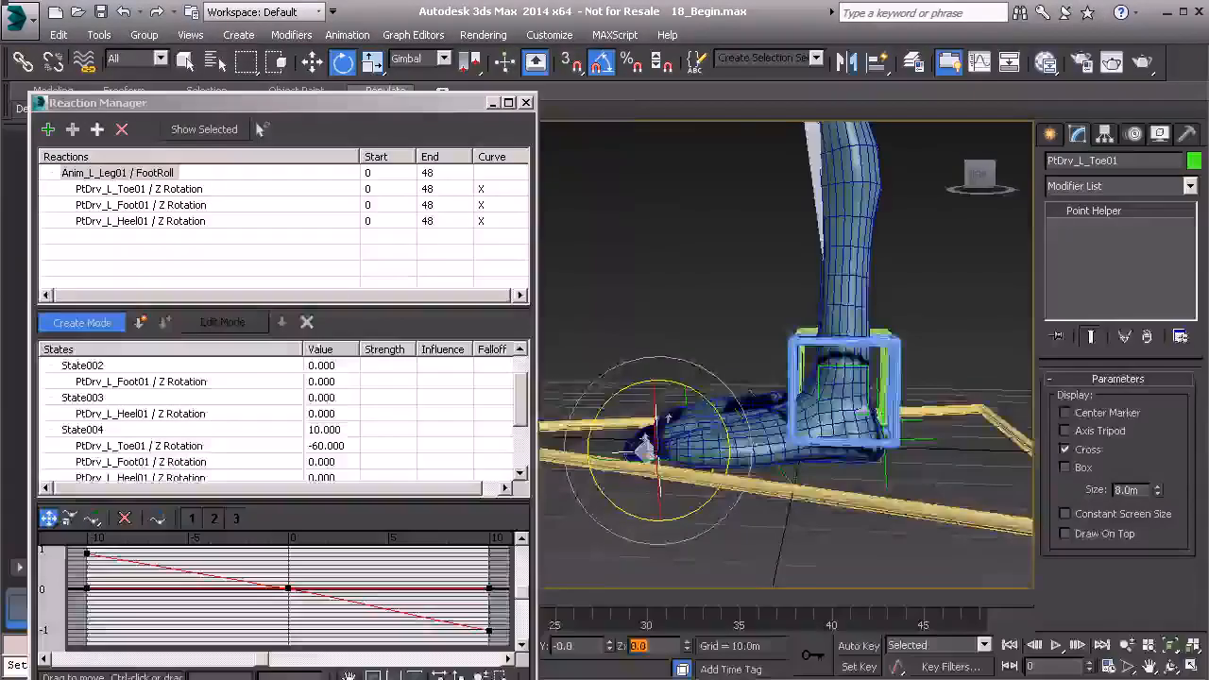
# Rotate foot helper PtDrv_L_Foot01 to -40 degrees on Z, record the pose as a new FootRoll state, and turn off Create Mode
pyautogui.click(814, 450)
pyautogui.moveTo(789, 389); pyautogui.dragTo(751, 380)
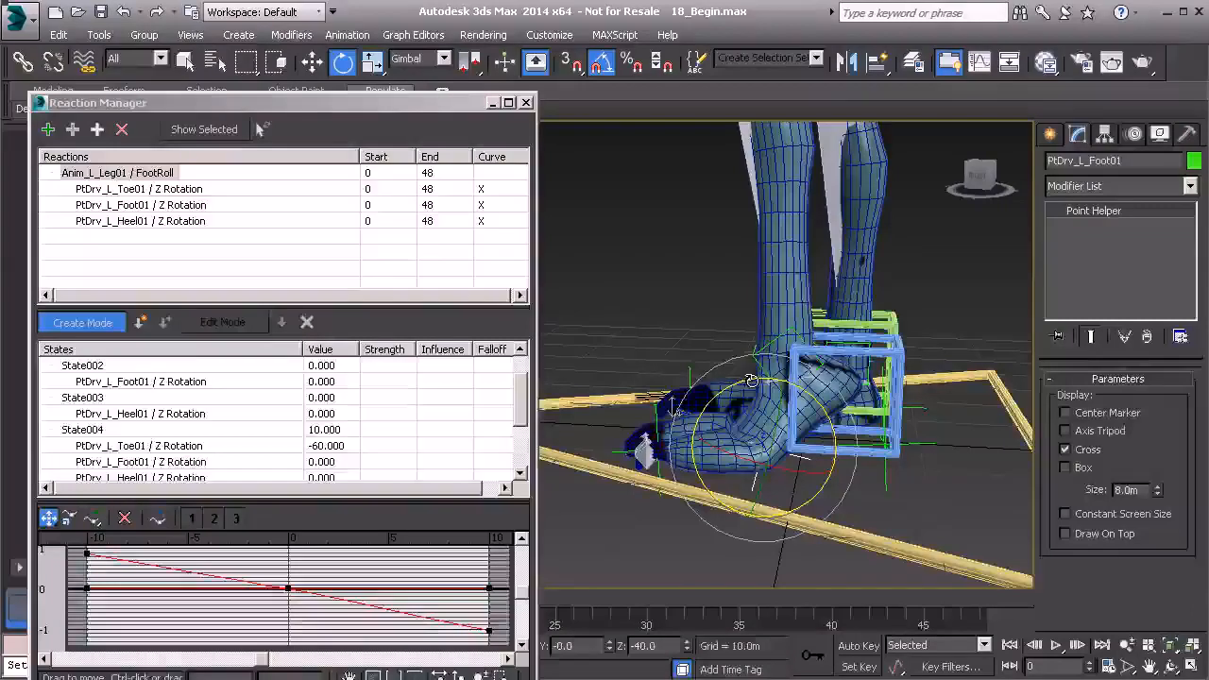
pyautogui.click(139, 322)
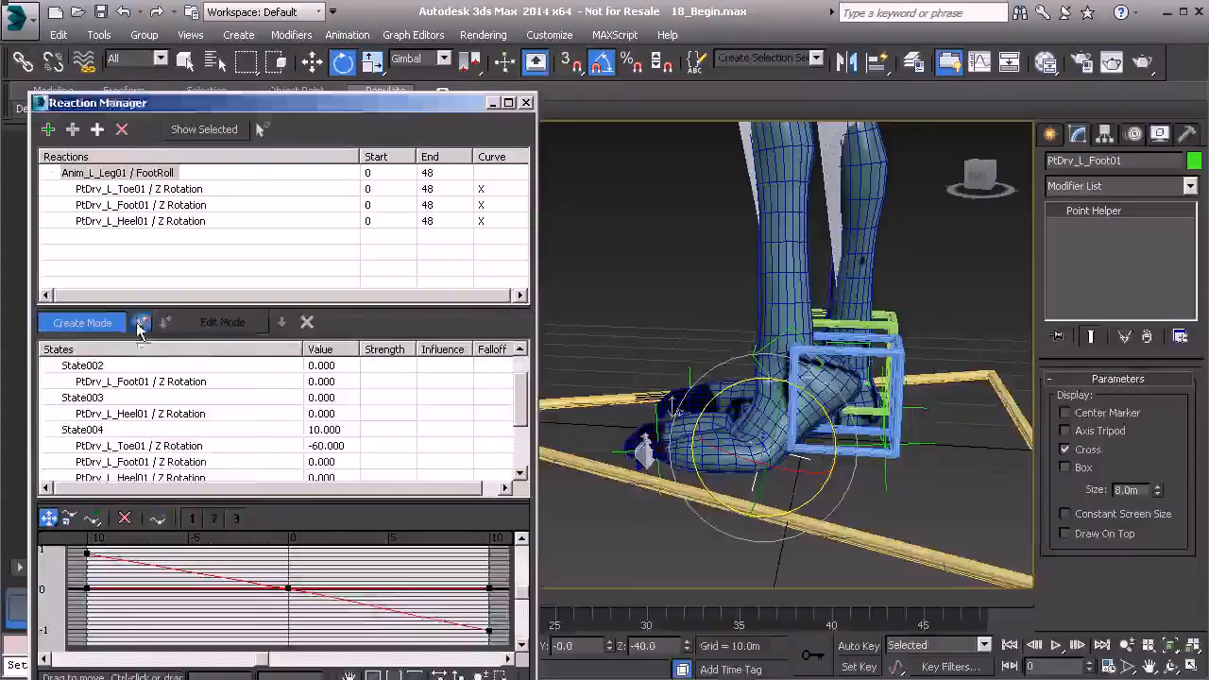
pyautogui.moveTo(522, 420); pyautogui.dragTo(520, 460)
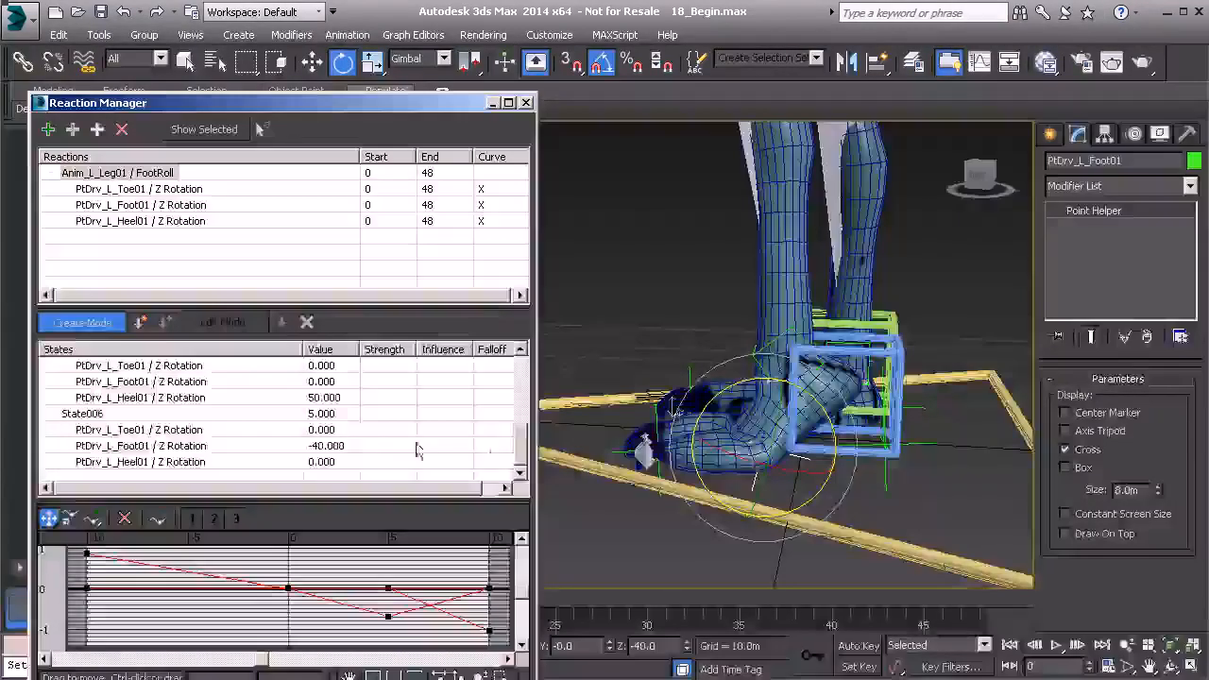
pyautogui.click(82, 323)
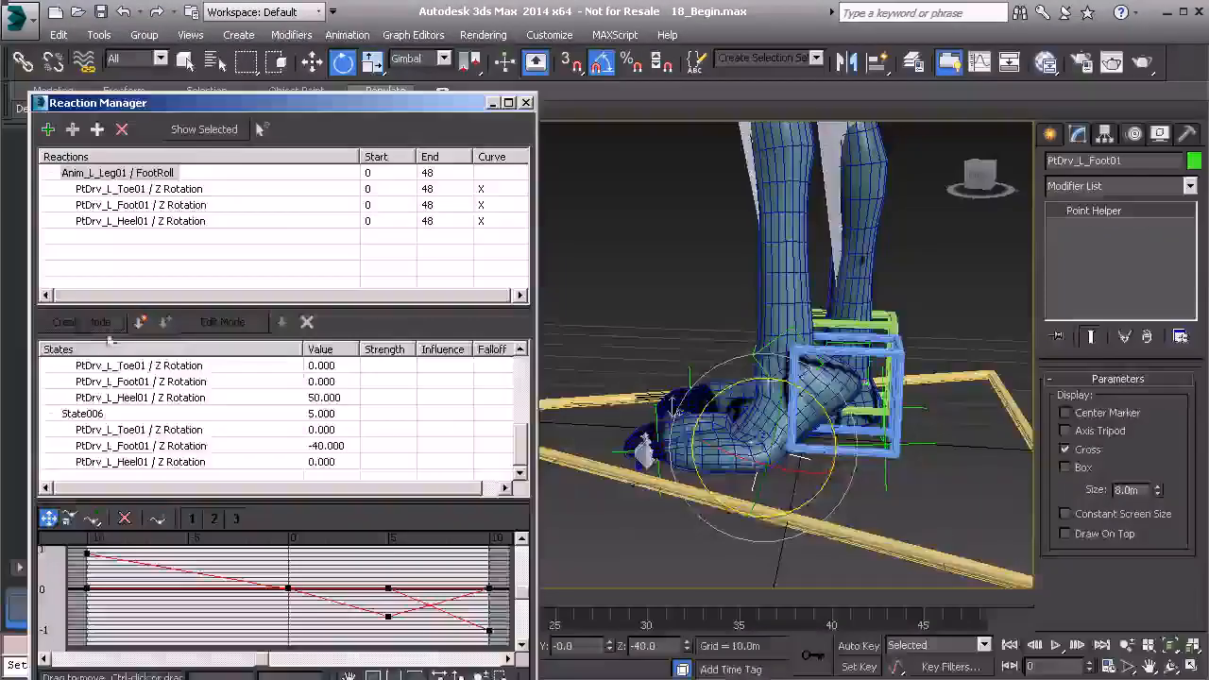
# Scrub FootRoll on Anim_L_Leg01 up to 10 and inspect how the heel, ball and toe roll
pyautogui.click(896, 388)
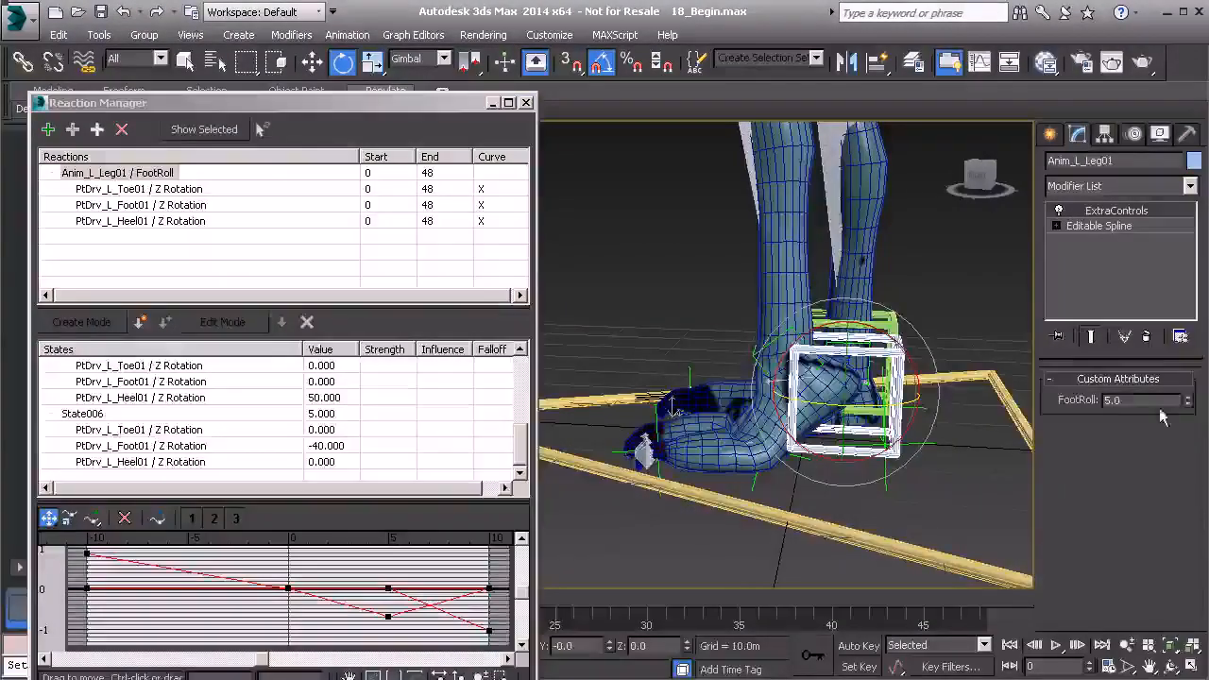
pyautogui.moveTo(1187, 404); pyautogui.dragTo(1143, 387)
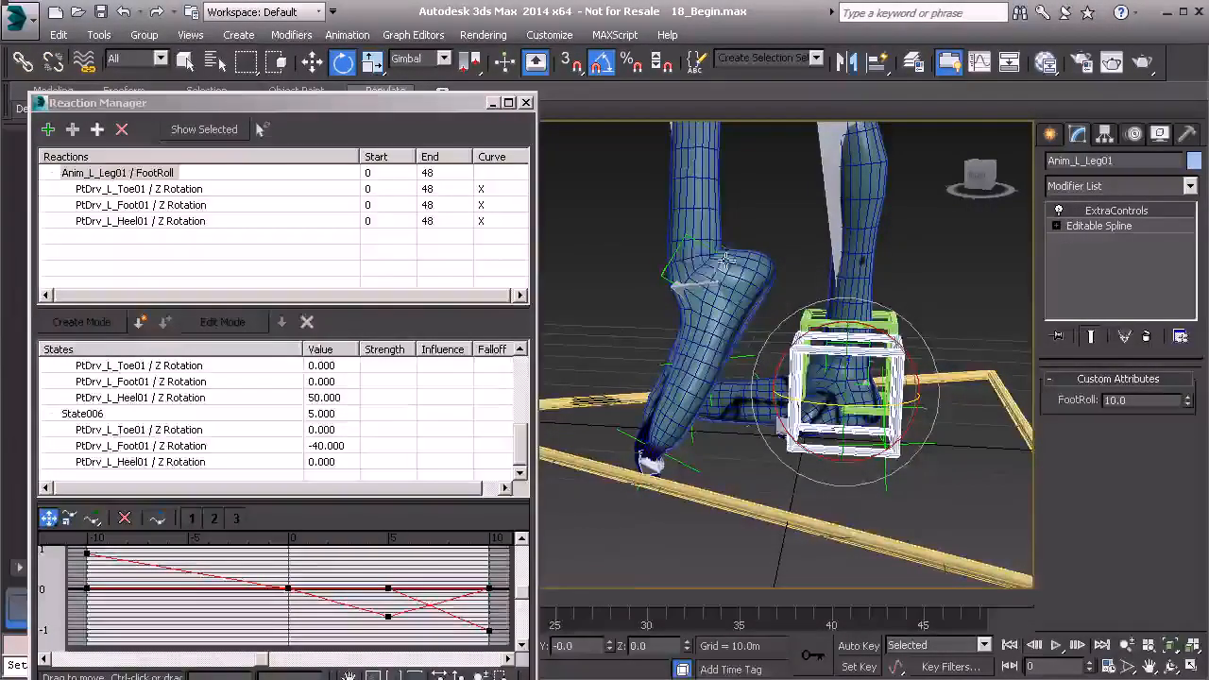
pyautogui.keyDown('alt'); pyautogui.moveTo(709, 277); pyautogui.dragTo(722, 382, button='middle'); pyautogui.keyUp('alt')
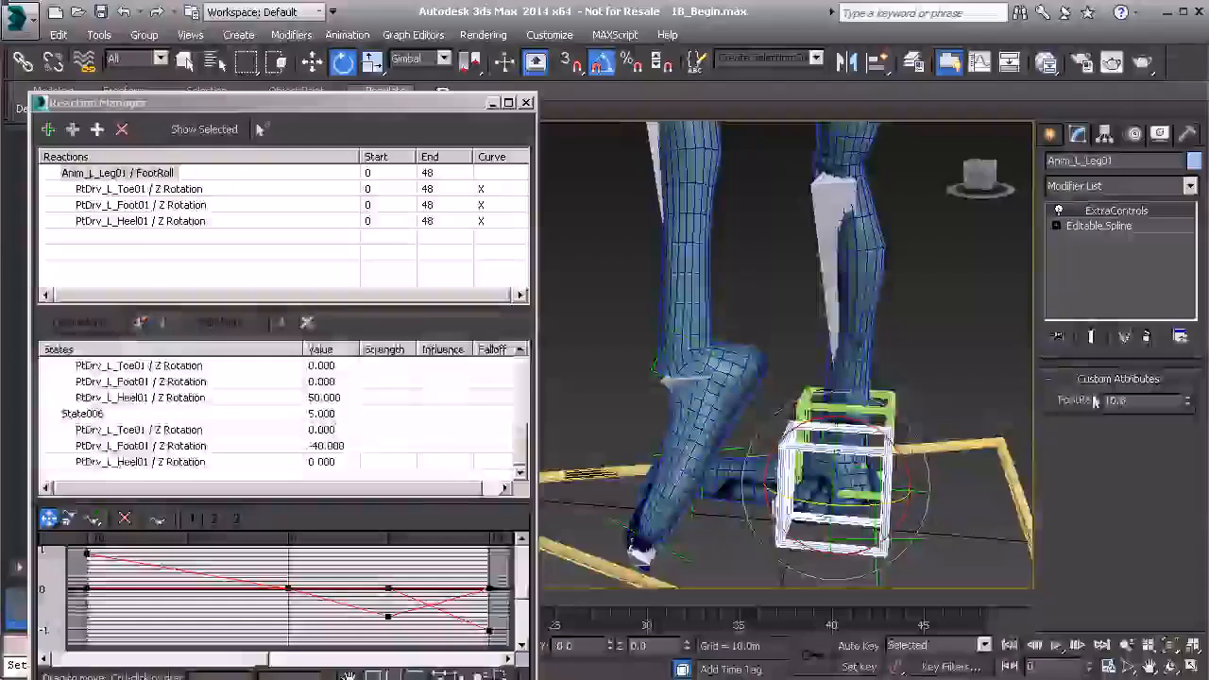
pyautogui.moveTo(731, 415); pyautogui.dragTo(736, 375, button='middle')
# In Edit Mode, change PtDrv_L_Foot01's Z rotation to 10 degrees in the FootRoll 10 state, and leave Edit Mode
pyautogui.moveTo(522, 446); pyautogui.dragTo(525, 427)
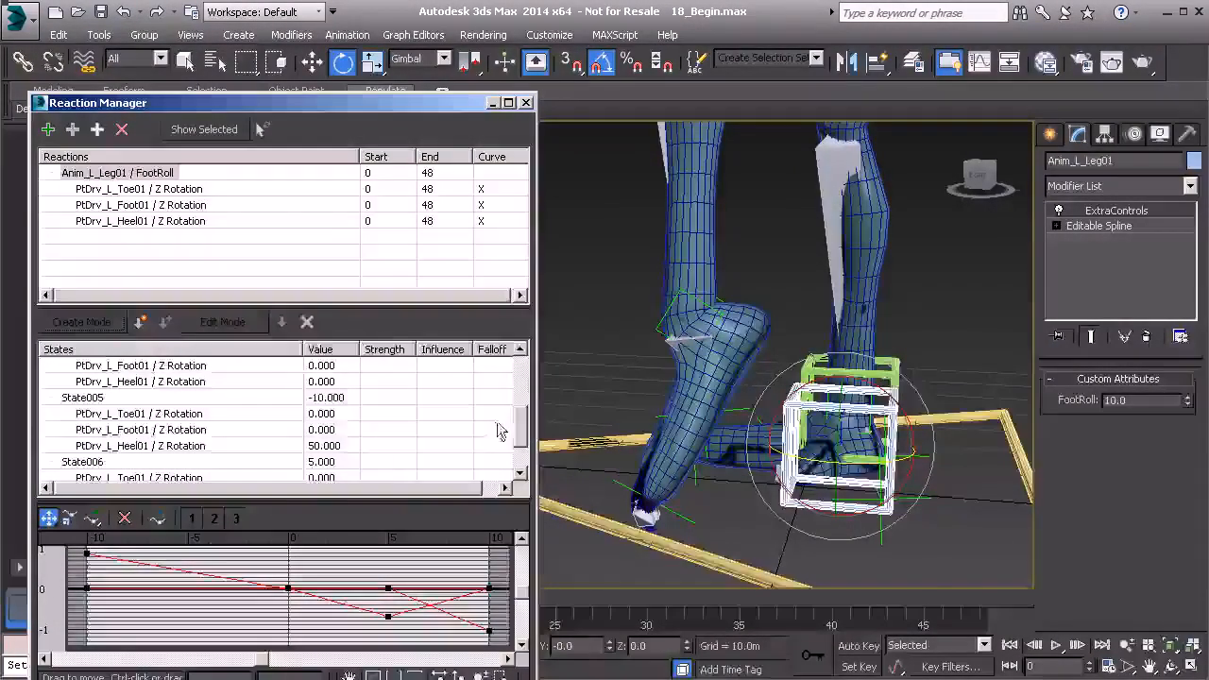
pyautogui.moveTo(521, 432); pyautogui.dragTo(524, 404)
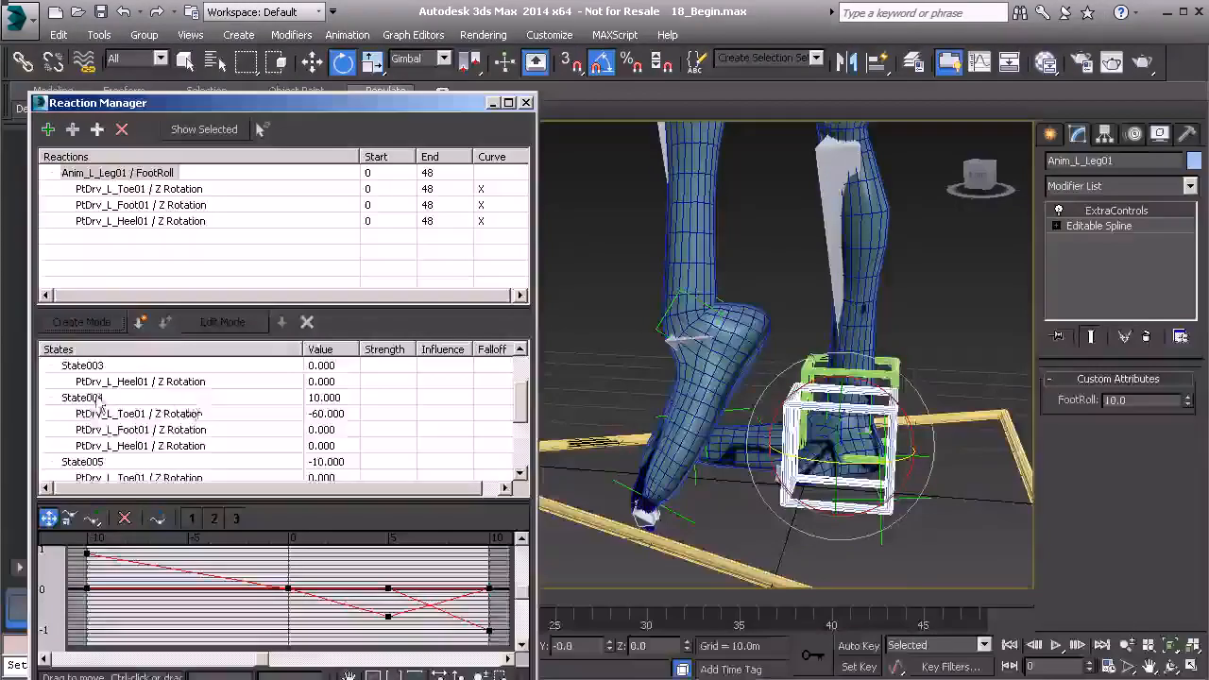
pyautogui.click(142, 430)
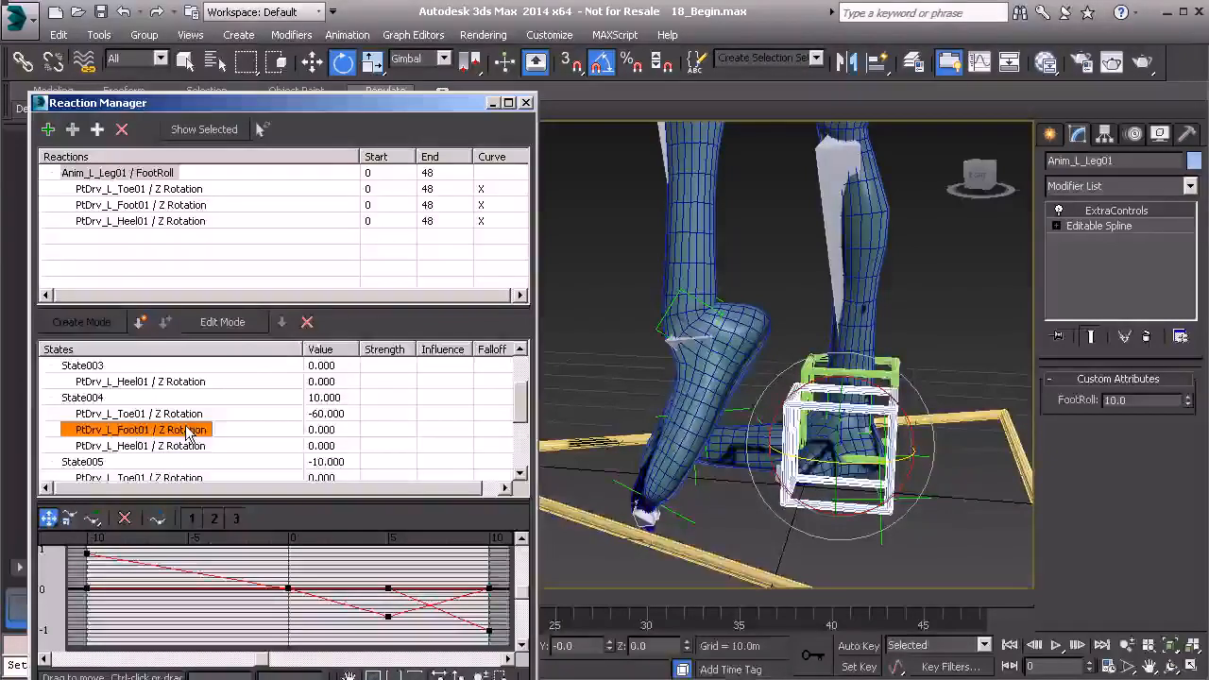
pyautogui.click(222, 322)
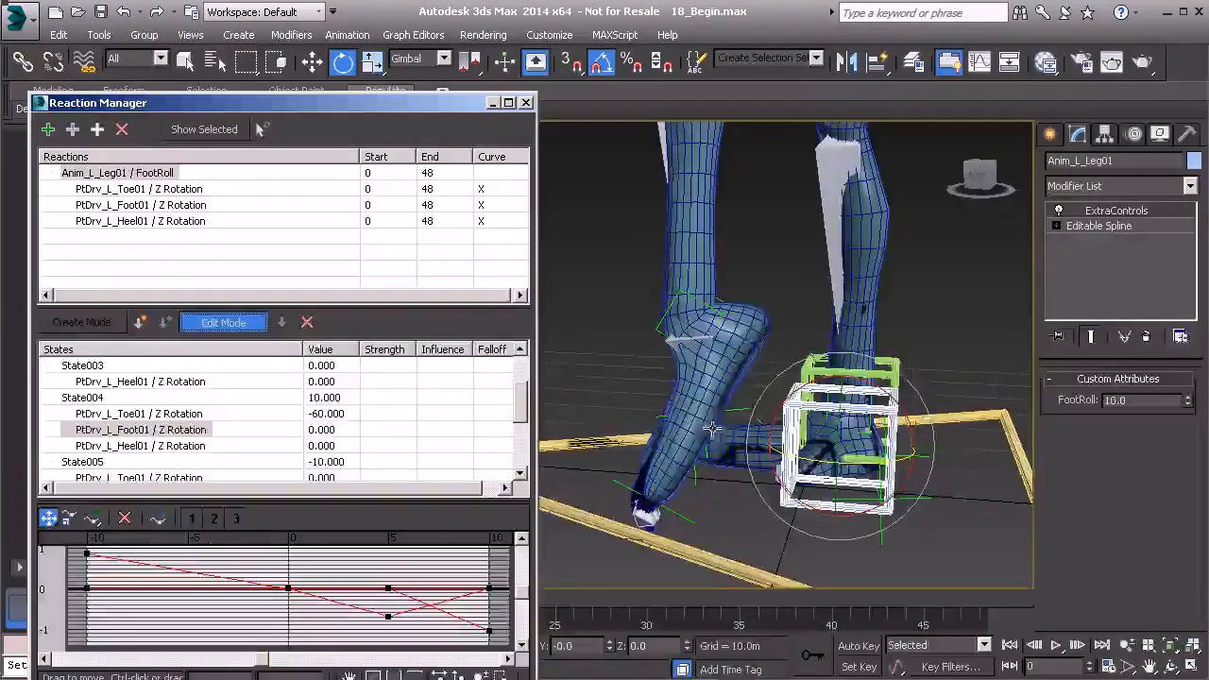
pyautogui.keyDown('alt'); pyautogui.moveTo(727, 425); pyautogui.dragTo(740, 347, button='middle'); pyautogui.keyUp('alt')
pyautogui.click(737, 406)
pyautogui.moveTo(739, 346); pyautogui.dragTo(743, 351)
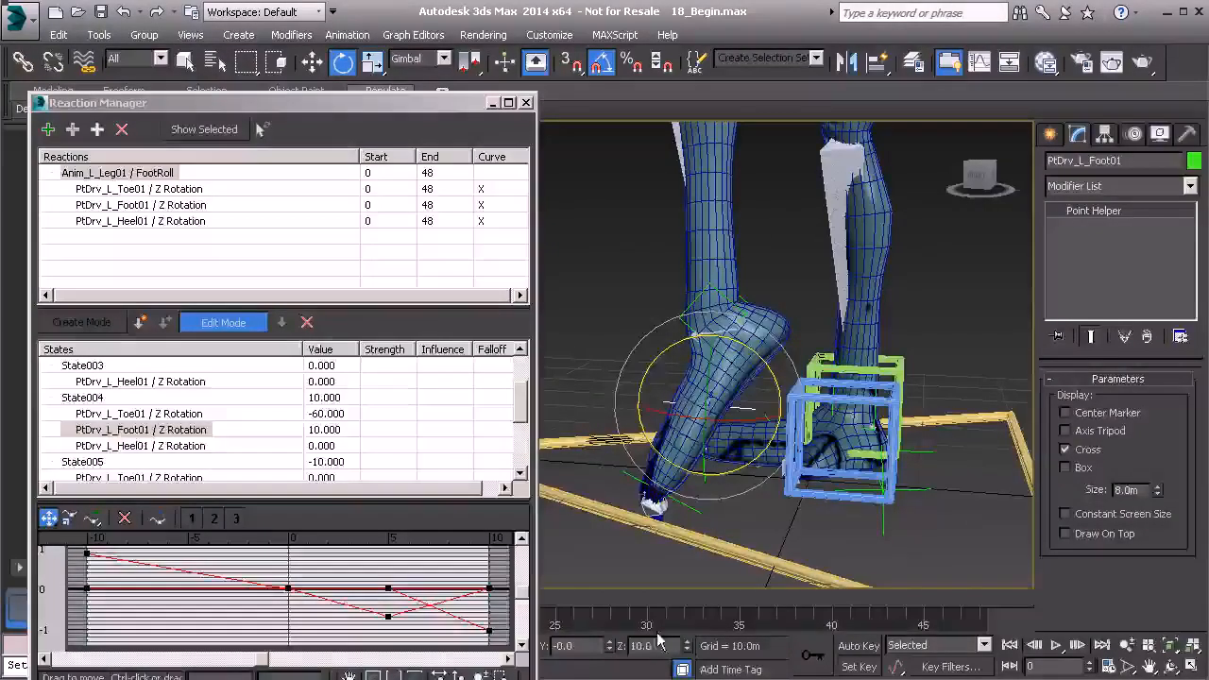
pyautogui.keyDown('alt'); pyautogui.moveTo(694, 441); pyautogui.dragTo(741, 433, button='middle'); pyautogui.keyUp('alt')
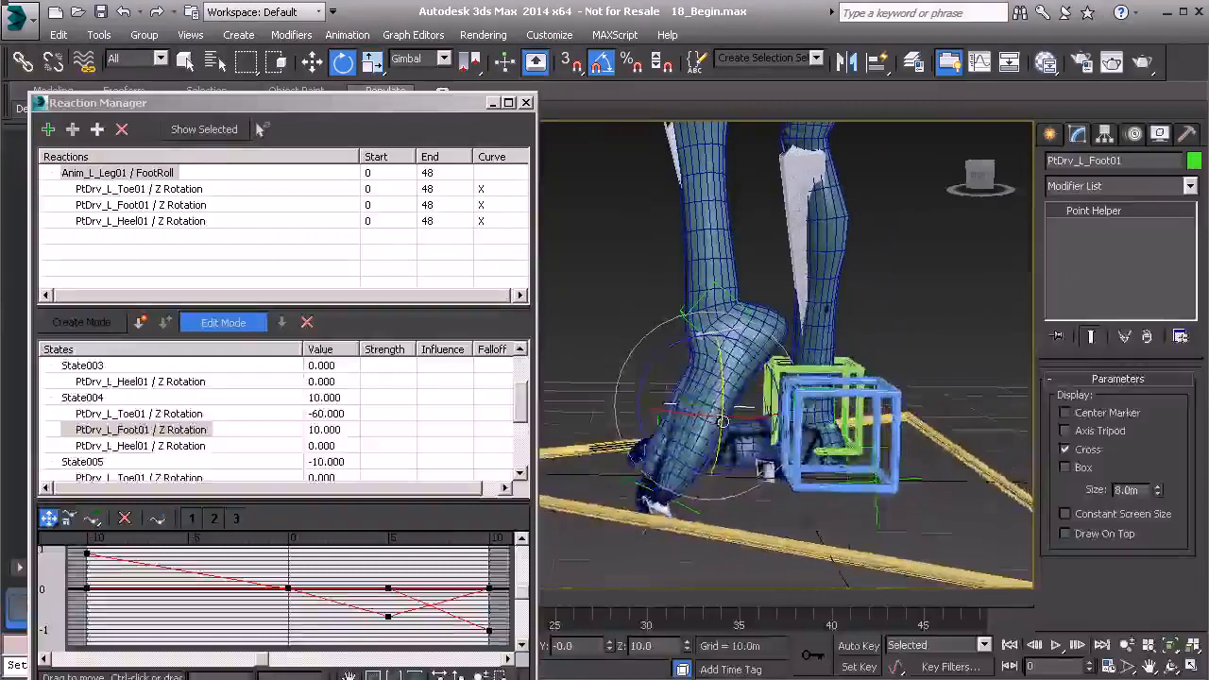
pyautogui.click(238, 325)
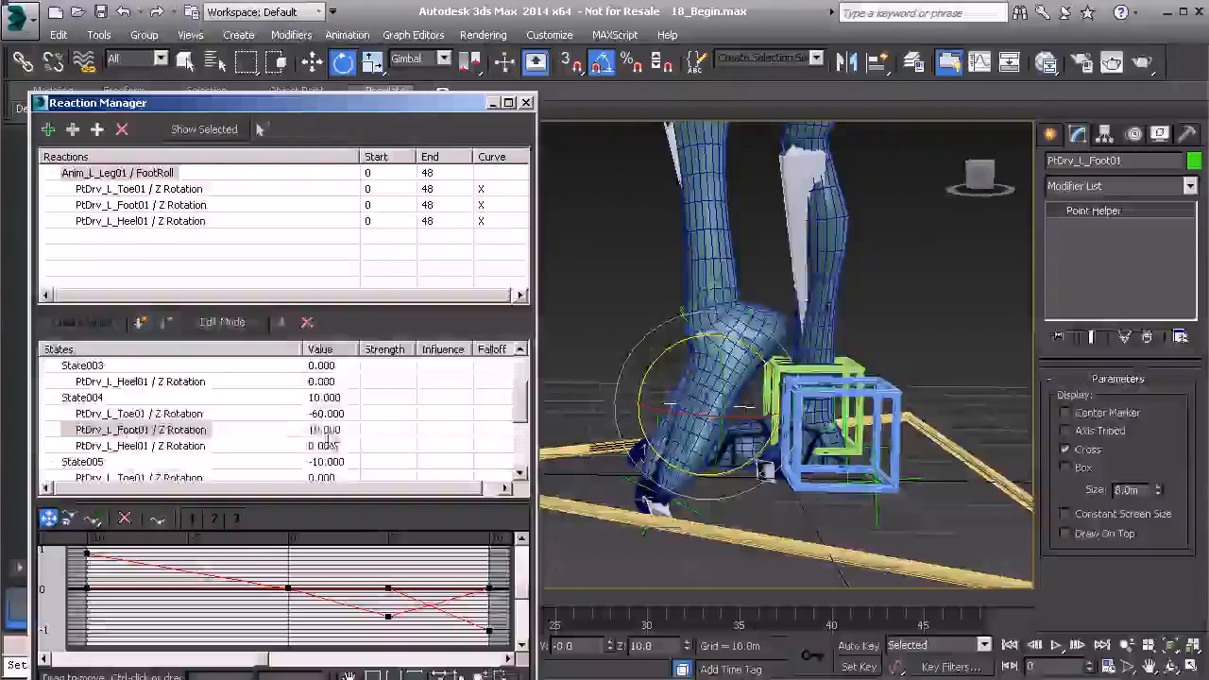
# Test the edited foot roll by scrubbing FootRoll on Anim_L_Leg01, and reset the attribute to 0
pyautogui.moveTo(728, 389)
pyautogui.keyDown('alt'); pyautogui.mouseDown(button='middle')
pyautogui.moveTo(719, 372)
pyautogui.moveTo(713, 385)
pyautogui.mouseUp(button='middle'); pyautogui.keyUp('alt')
pyautogui.click(875, 413)
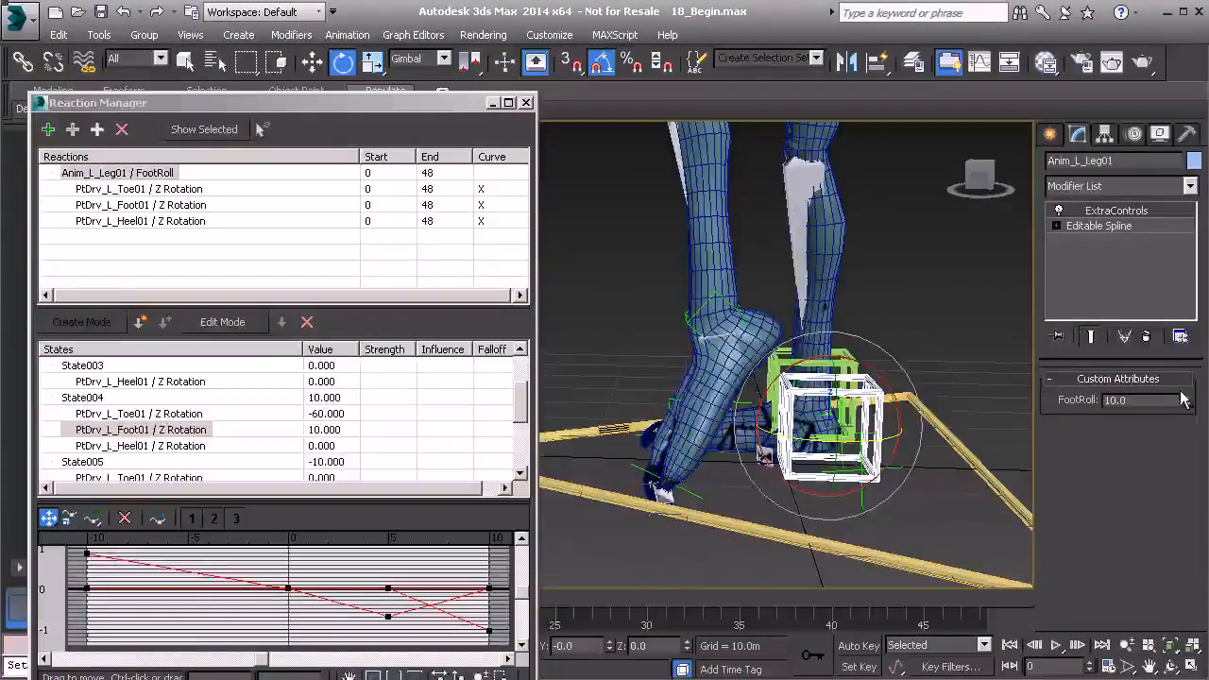
pyautogui.moveTo(1183, 399); pyautogui.dragTo(1179, 496)
pyautogui.moveTo(1165, 580); pyautogui.dragTo(1143, 337)
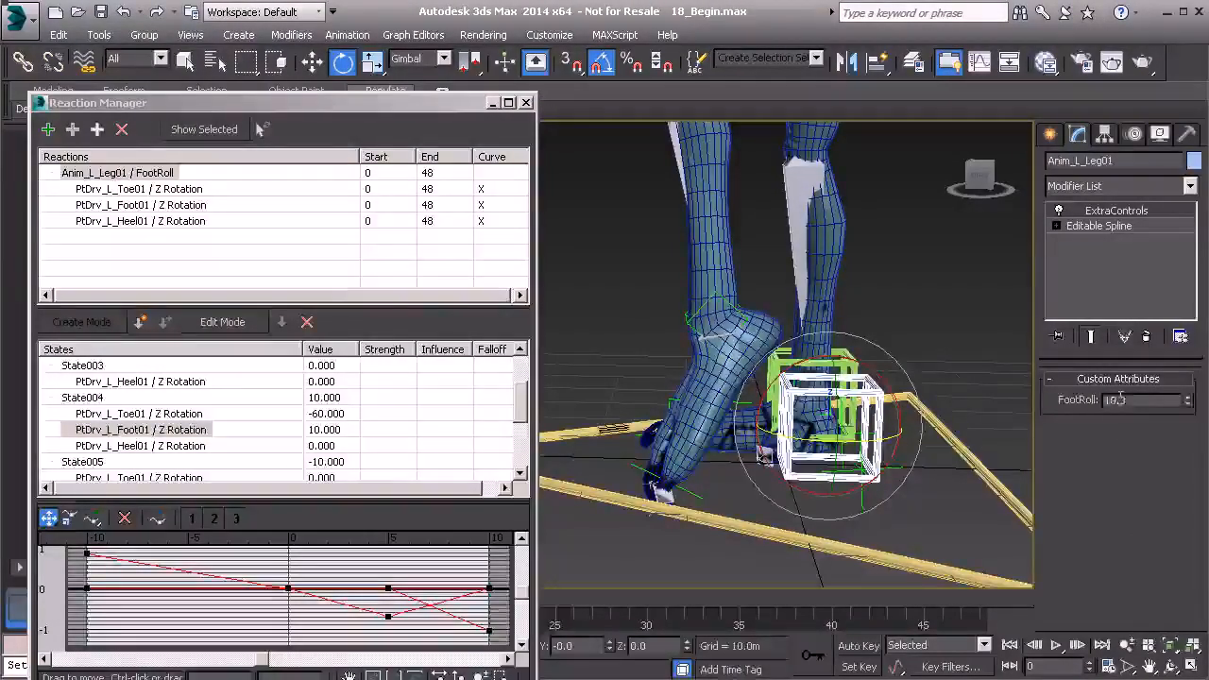
pyautogui.rightClick(1189, 401)
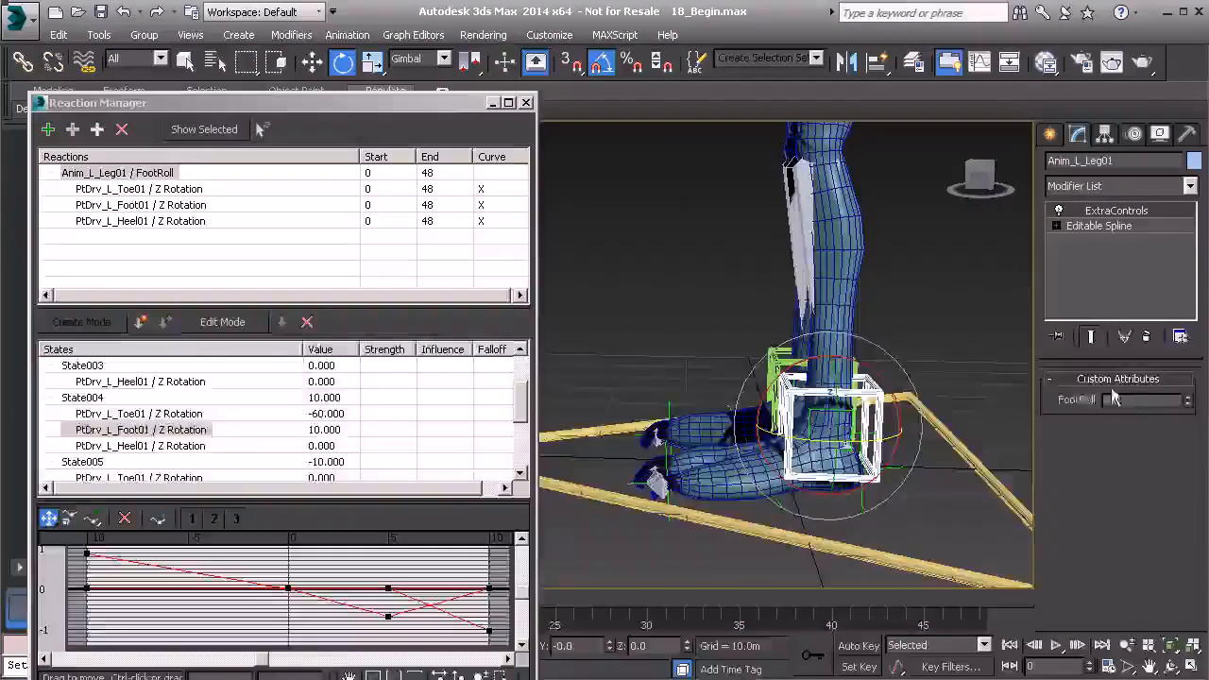
# Close the Reaction Manager, deselect the leg control, and look over the complete character rig from several angles
pyautogui.keyDown('alt'); pyautogui.moveTo(733, 388); pyautogui.dragTo(846, 457, button='middle'); pyautogui.keyUp('alt')
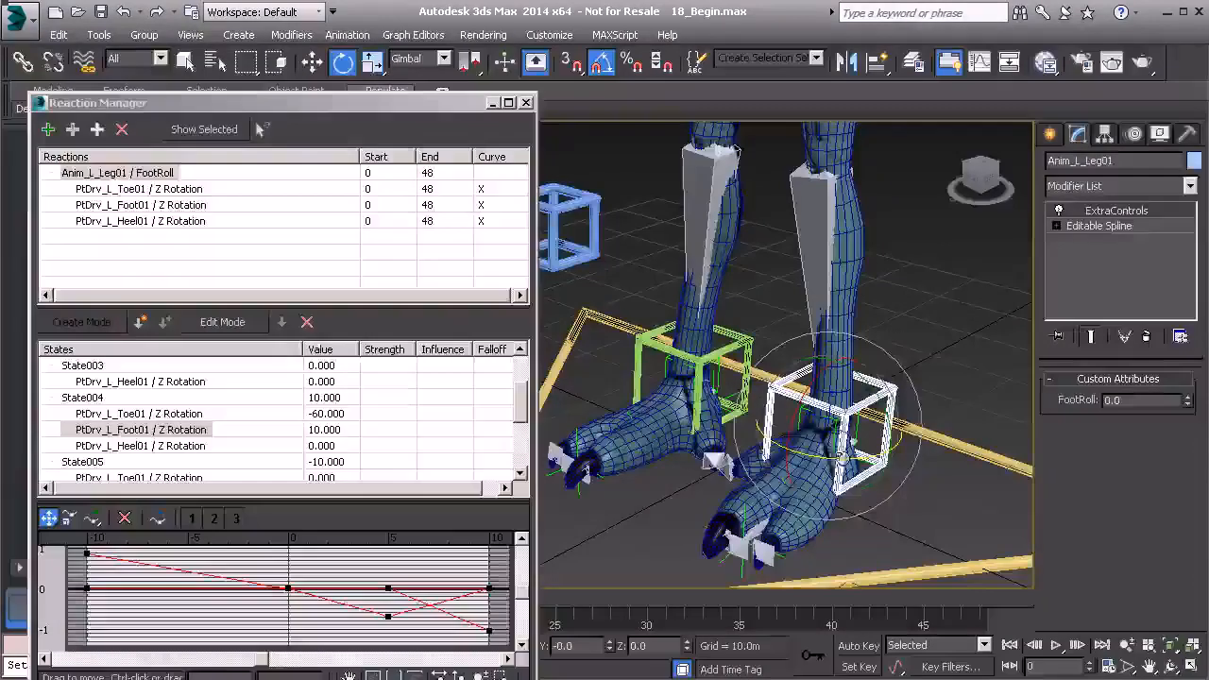
pyautogui.click(526, 102)
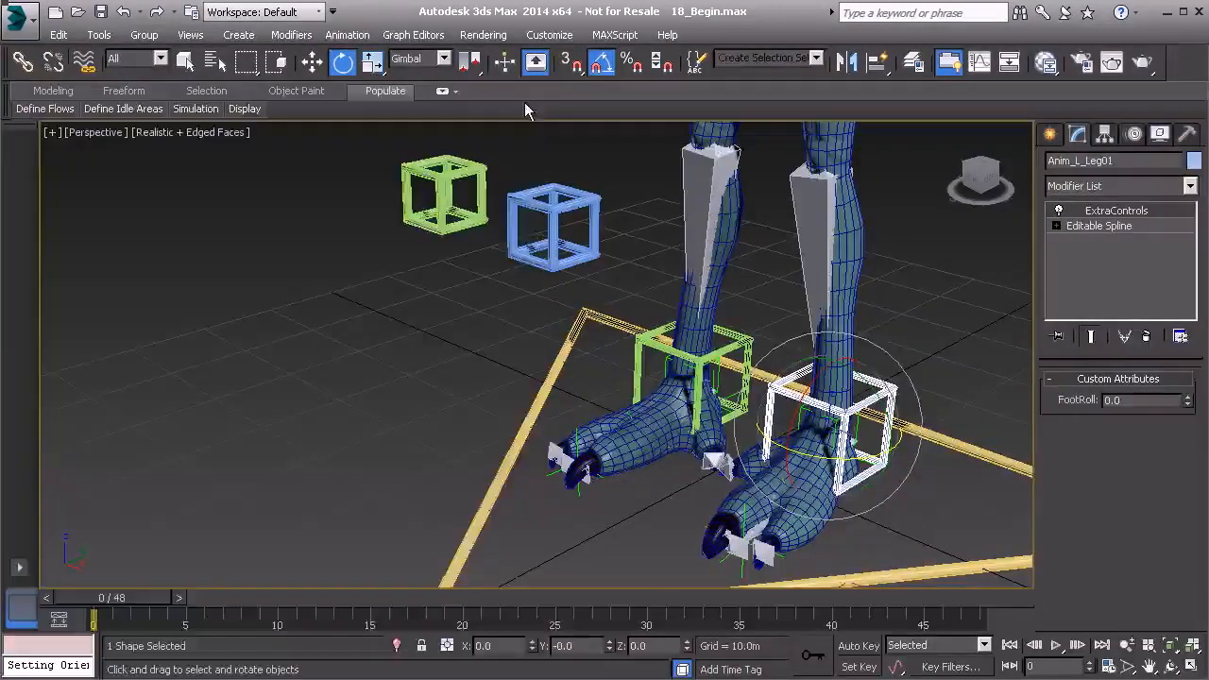
pyautogui.keyDown('alt'); pyautogui.moveTo(687, 439); pyautogui.dragTo(600, 336, button='middle'); pyautogui.keyUp('alt')
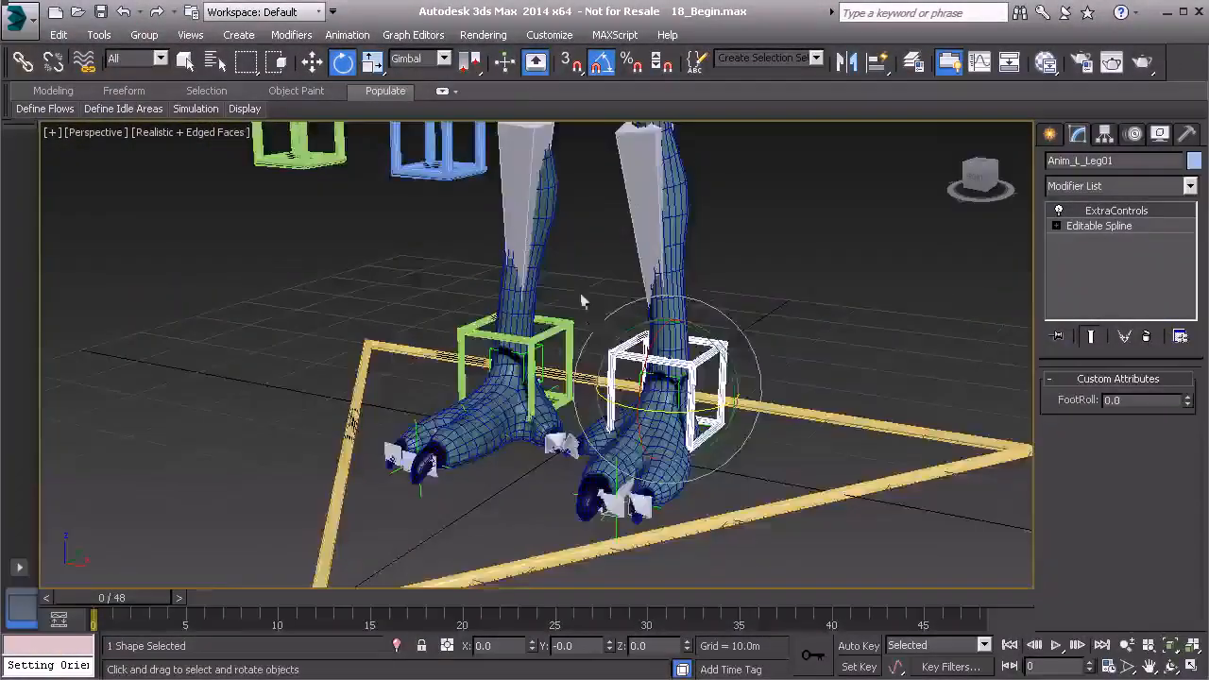
pyautogui.scroll(-3, 599, 336)
pyautogui.scroll(-6, 543, 305)
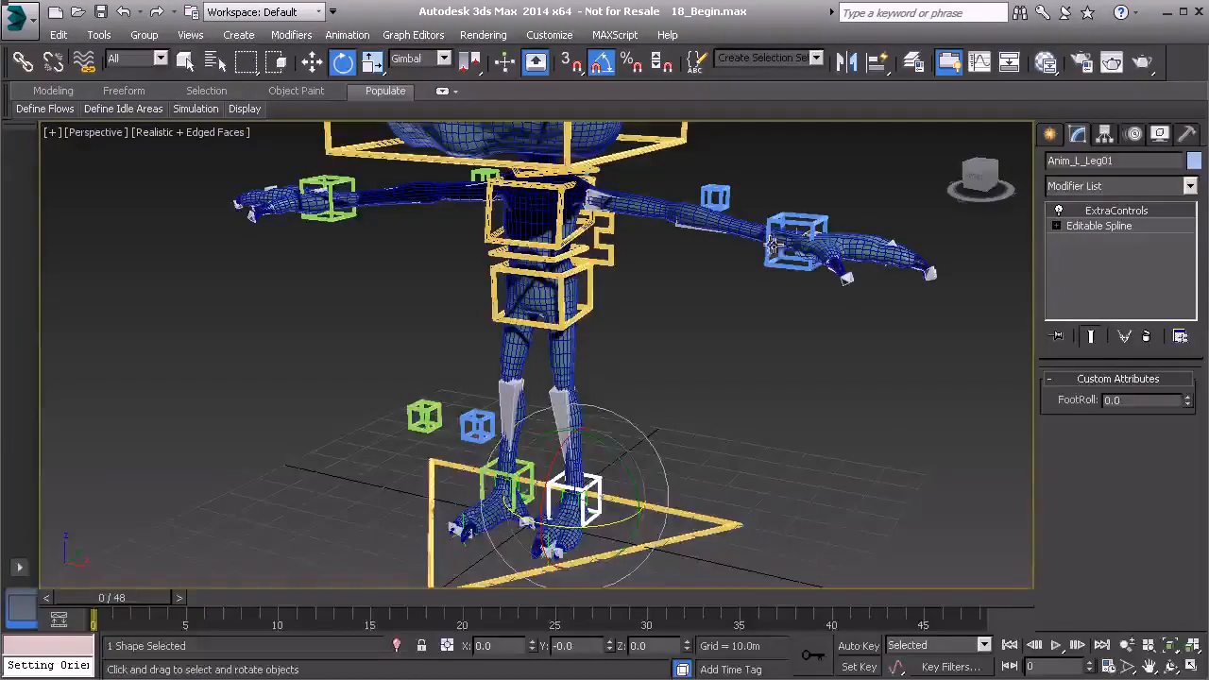
pyautogui.moveTo(536, 483); pyautogui.dragTo(497, 380, button='middle')
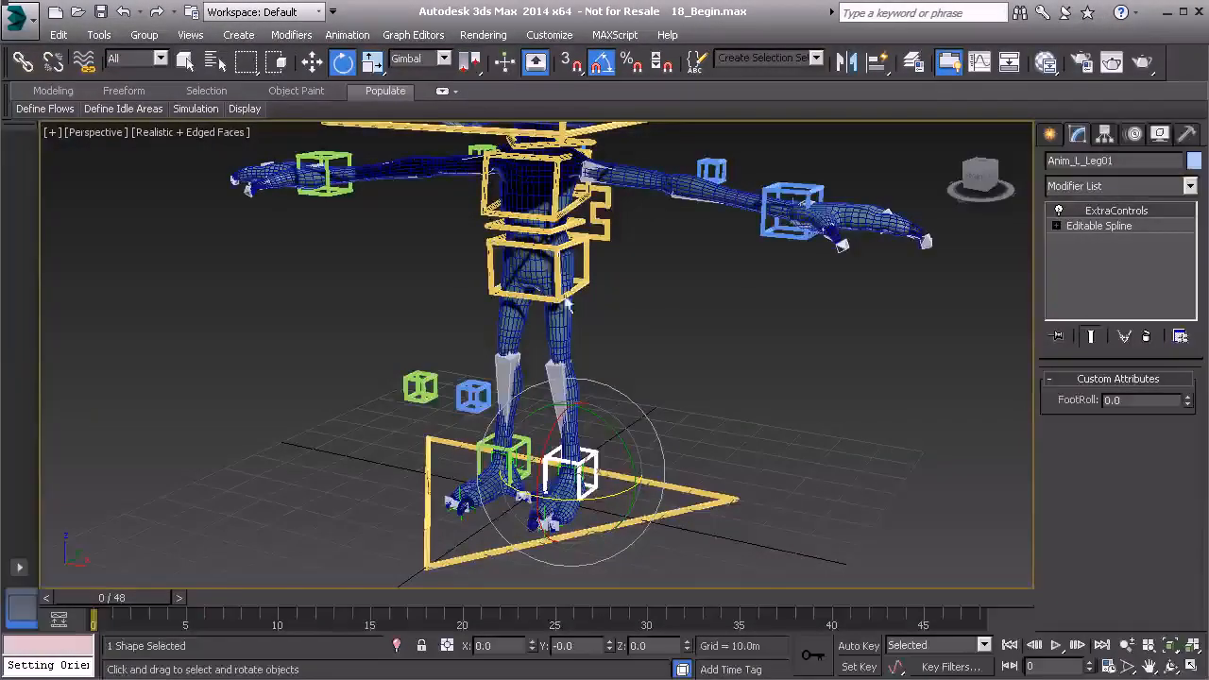
pyautogui.moveTo(665, 303); pyautogui.dragTo(627, 334, button='middle')
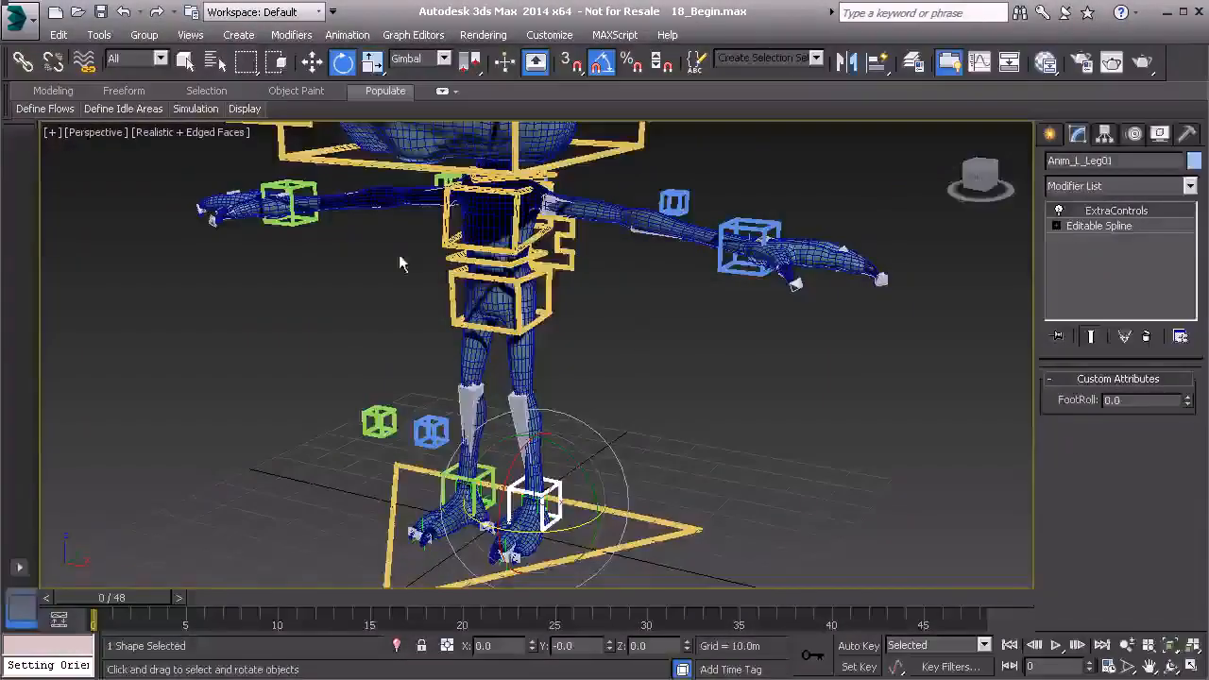
pyautogui.keyDown('alt'); pyautogui.moveTo(633, 335); pyautogui.dragTo(661, 331, button='middle'); pyautogui.keyUp('alt')
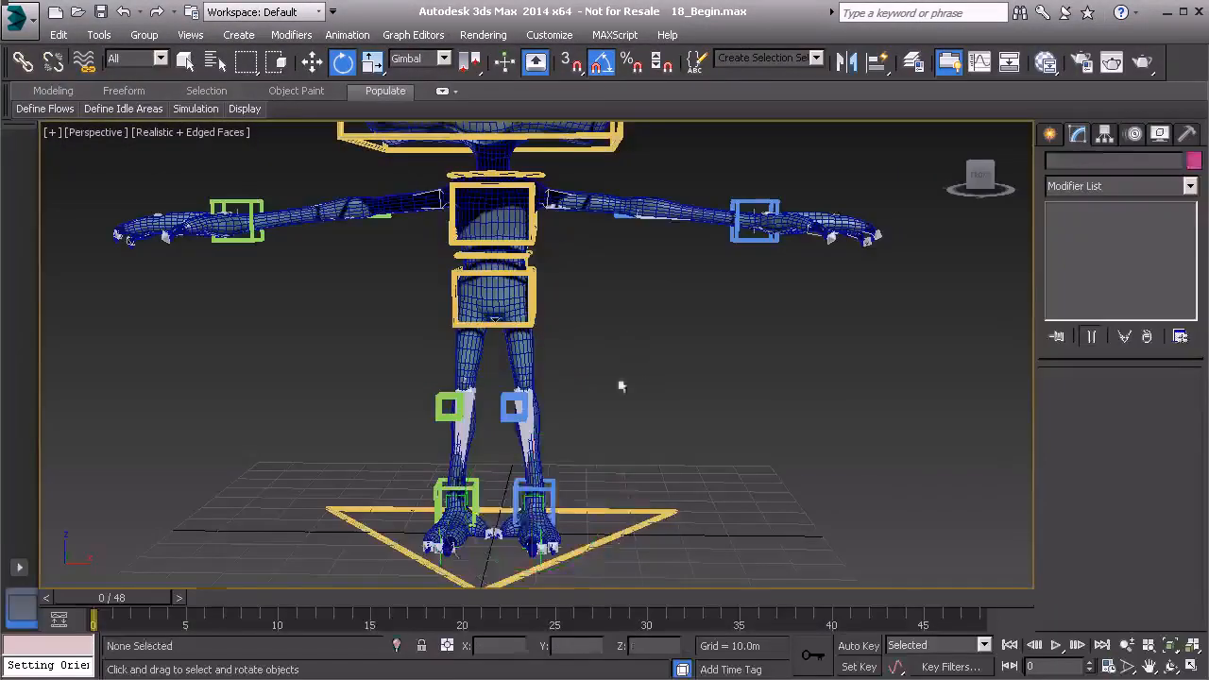
pyautogui.keyDown('alt'); pyautogui.moveTo(621, 385); pyautogui.dragTo(578, 379, button='middle'); pyautogui.keyUp('alt')
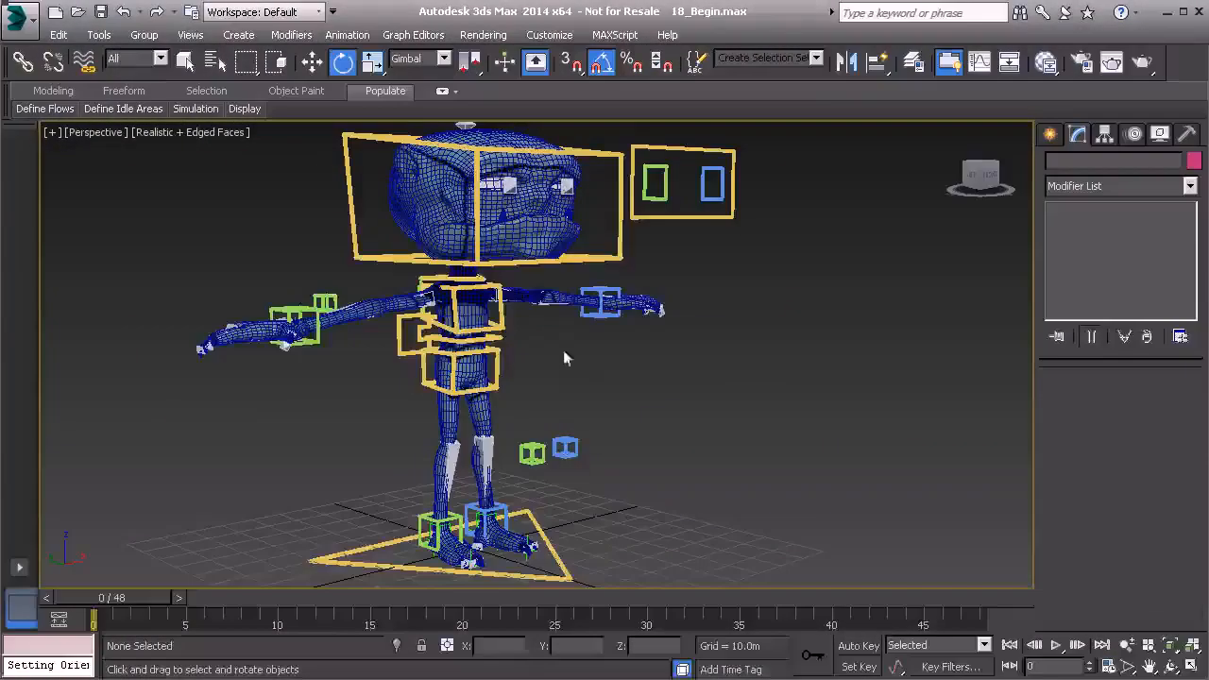